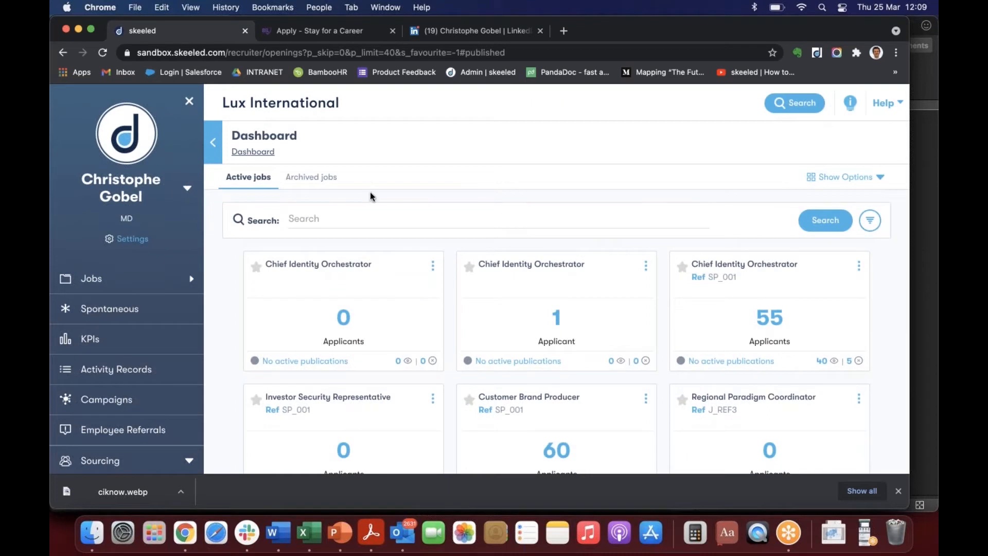
Step: Open the account settings and review the personal information and email signature sections of the general settings
click(131, 240)
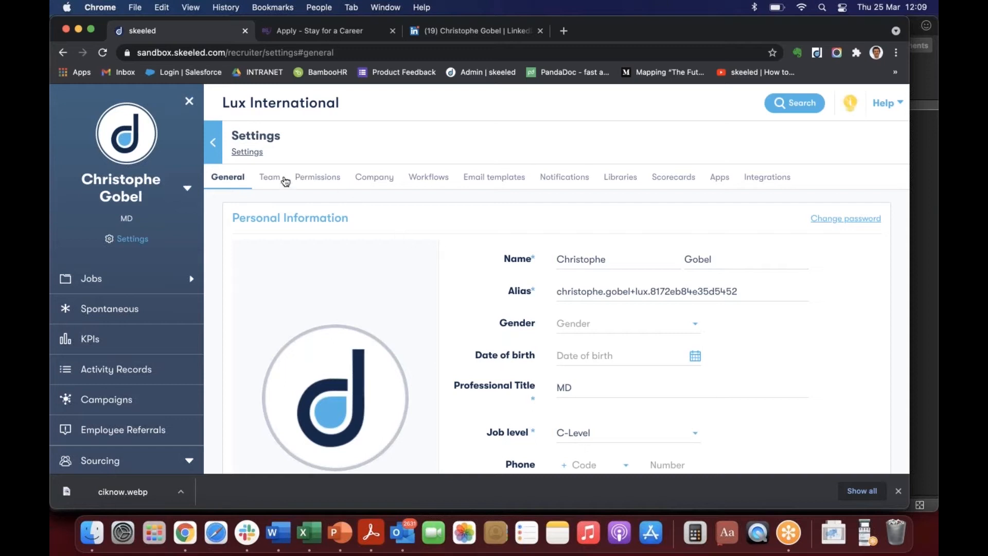
scroll(364, 211, down, 3)
scroll(363, 209, down, 3)
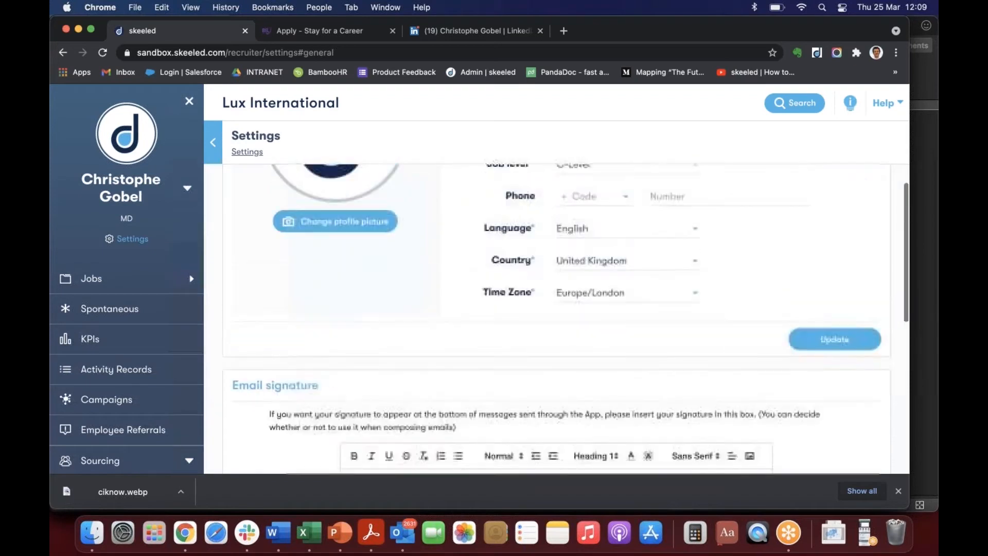
scroll(555, 319, up, 3)
scroll(414, 304, up, 3)
scroll(414, 303, down, 8)
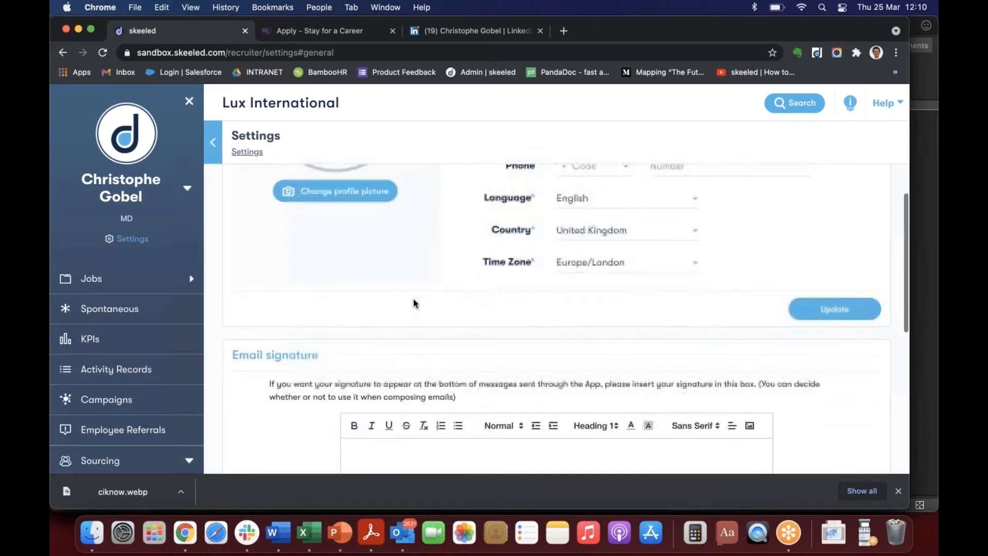
scroll(413, 303, down, 3)
scroll(412, 302, up, 3)
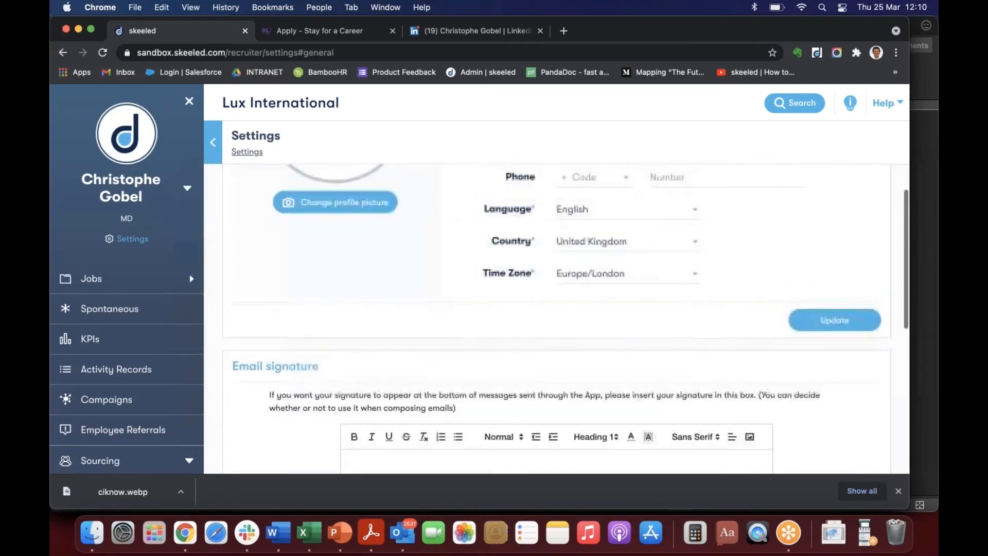
scroll(413, 302, up, 5)
Step: Open the team settings and view the roles available for a newly invited user, keeping the Sandbox role
click(269, 177)
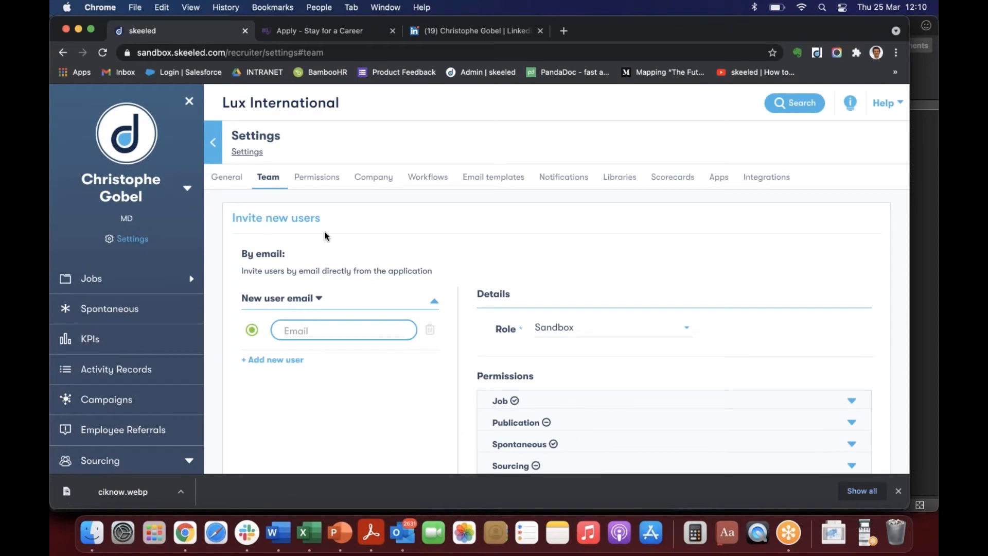
click(620, 333)
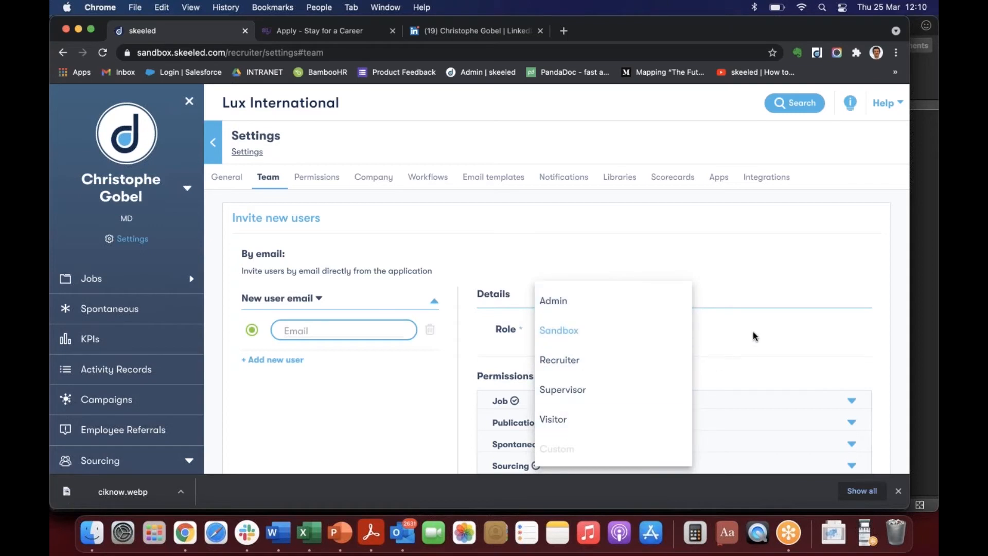
scroll(752, 331, down, 3)
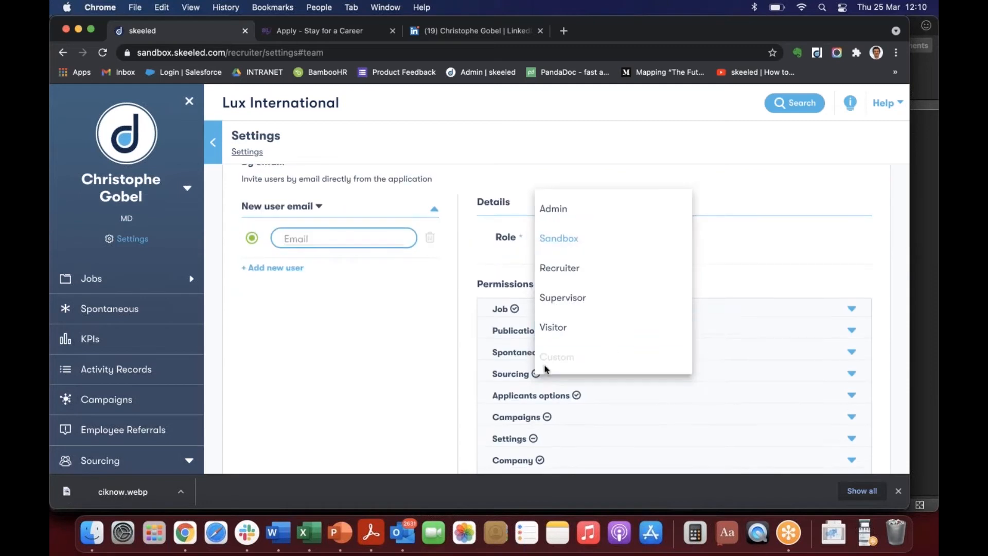
click(397, 356)
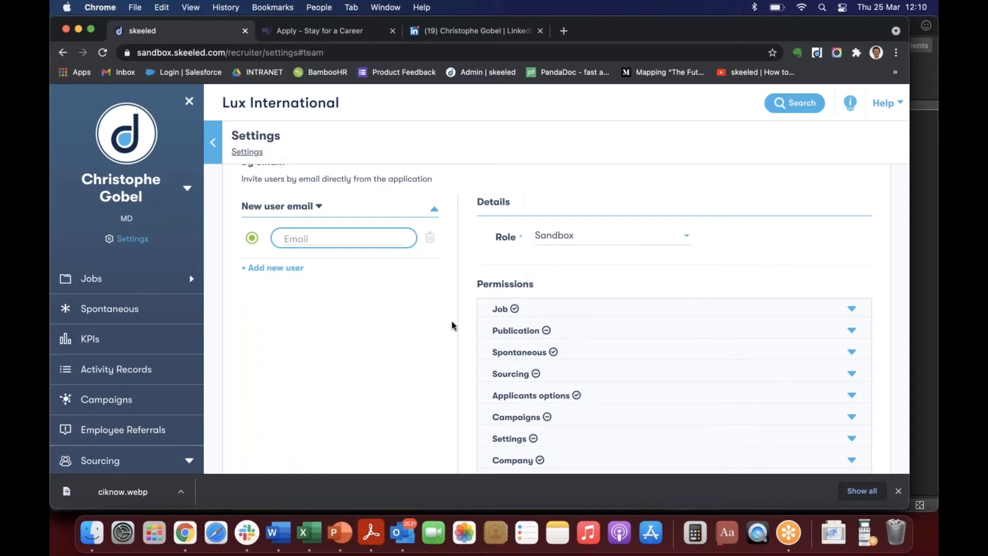
Step: Expand the Job permissions of the new user invitation and look through the whole list of permission categories
scroll(453, 326, down, 4)
scroll(453, 325, up, 2)
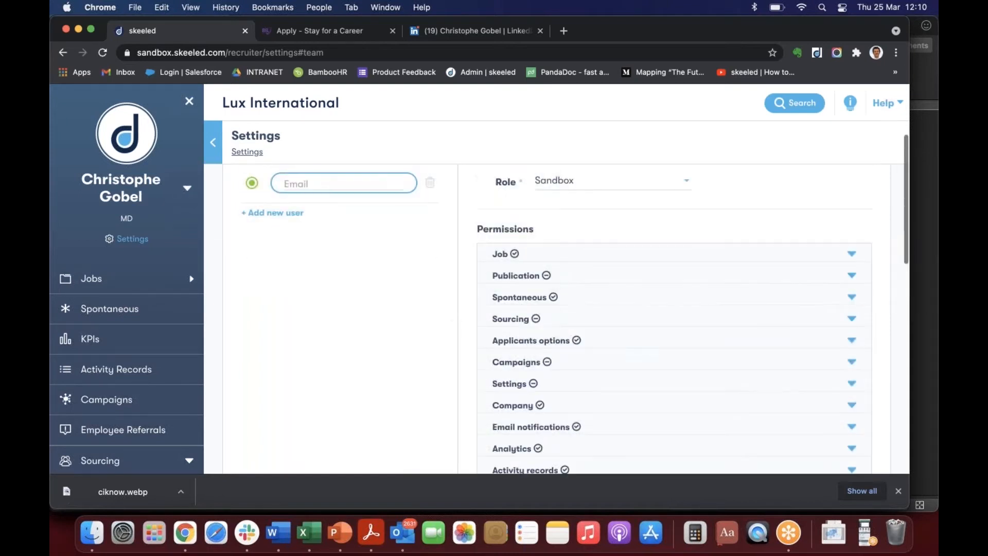
click(564, 256)
scroll(454, 349, down, 3)
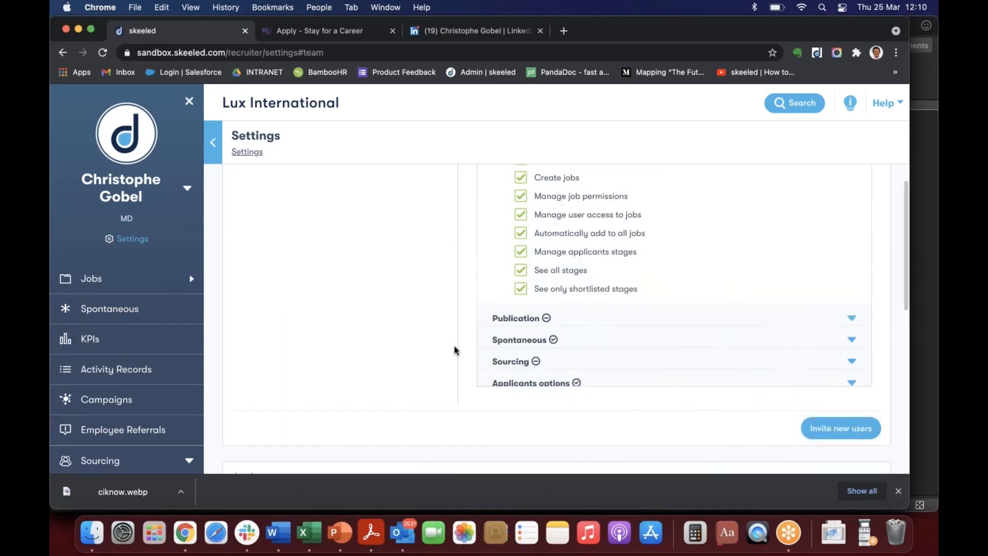
scroll(552, 332, down, 10)
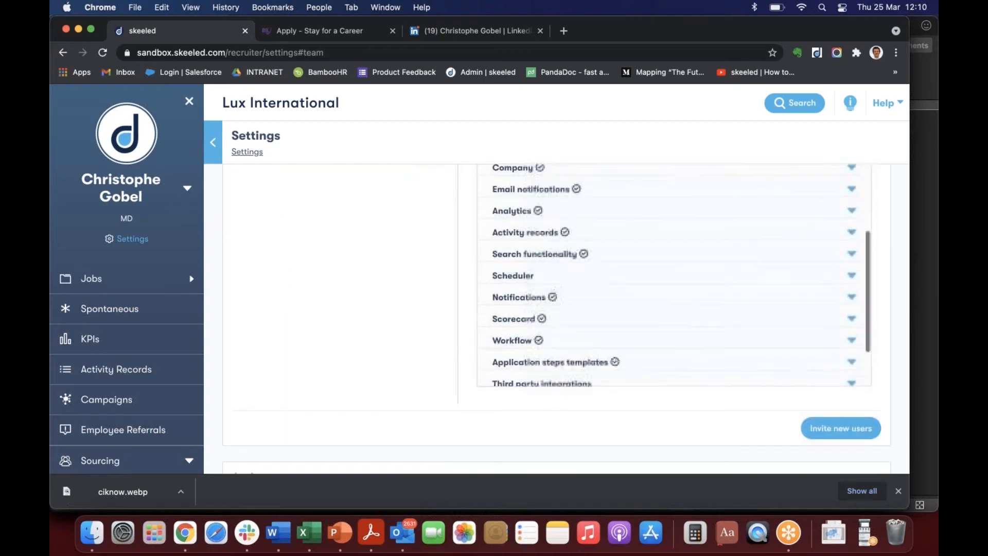
scroll(511, 283, down, 1)
scroll(494, 284, down, 3)
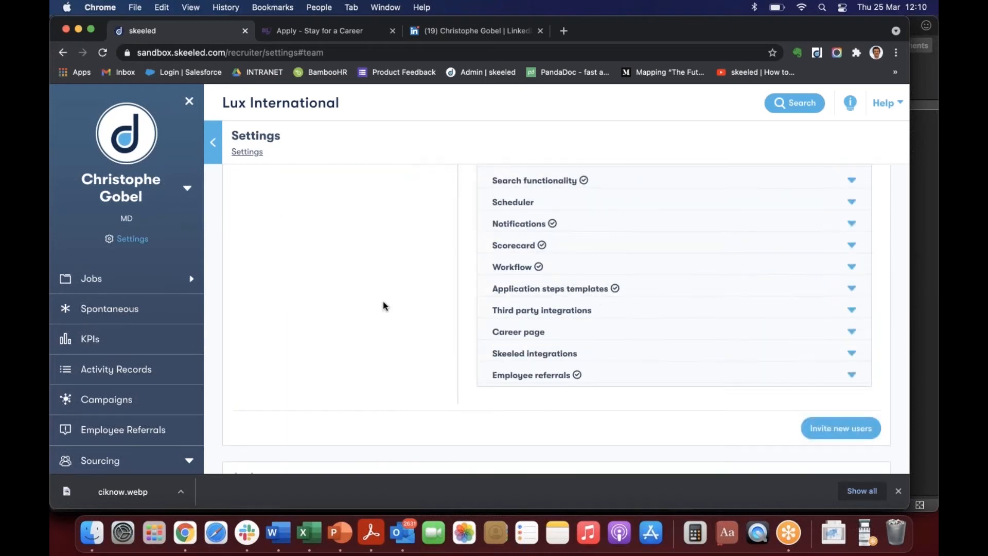
Step: Assign the fourth active user in the user list to the first Chief Identity Orchestrator job
scroll(383, 301, down, 8)
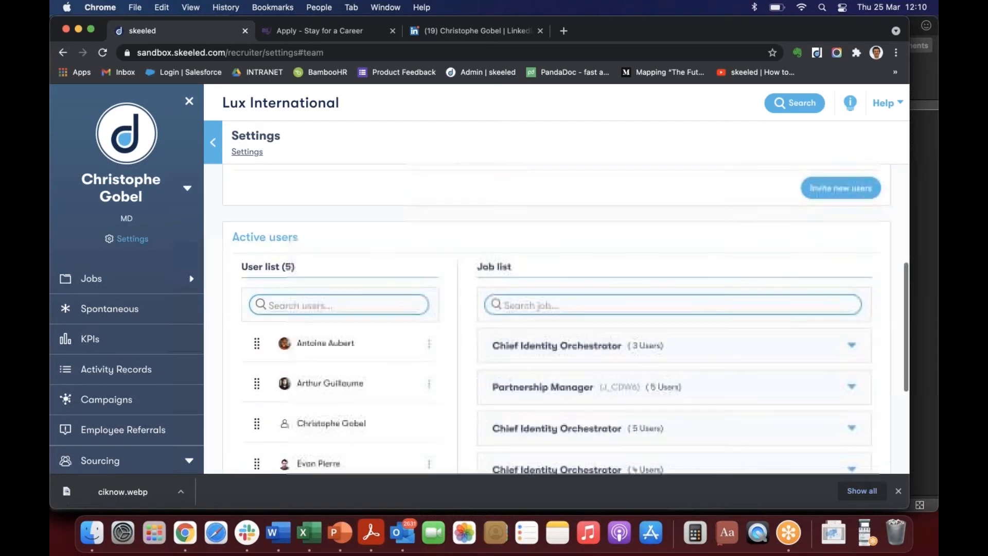
scroll(619, 273, down, 4)
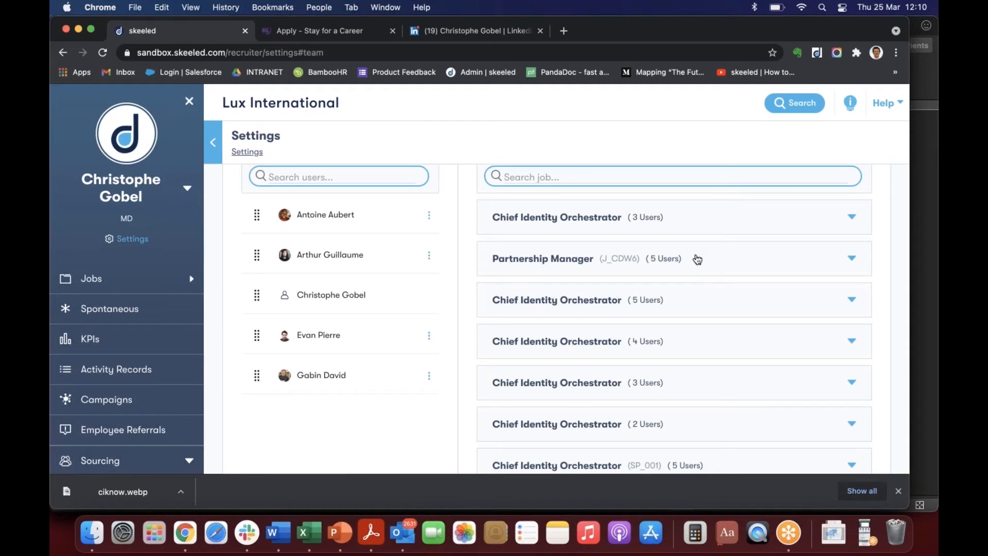
click(677, 219)
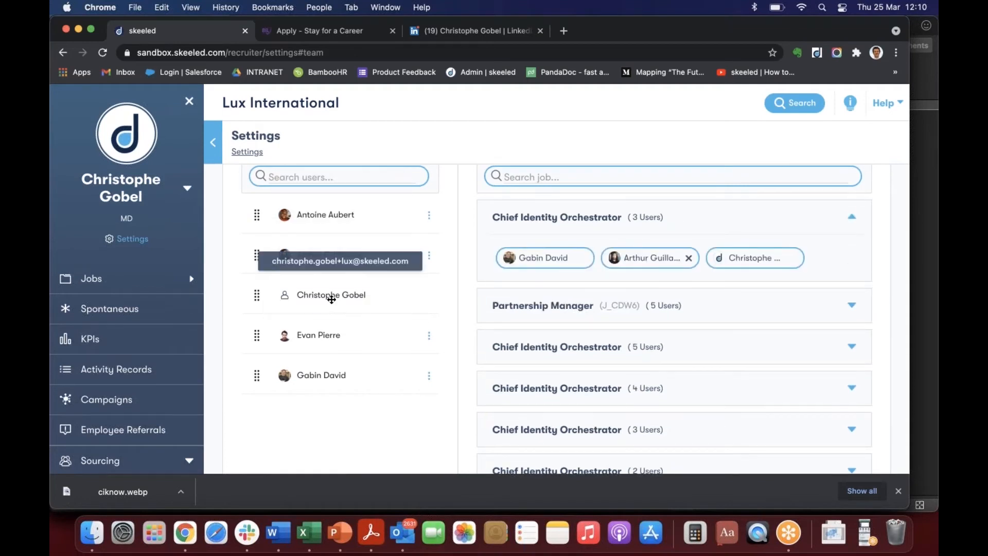
drag(326, 343, 592, 260)
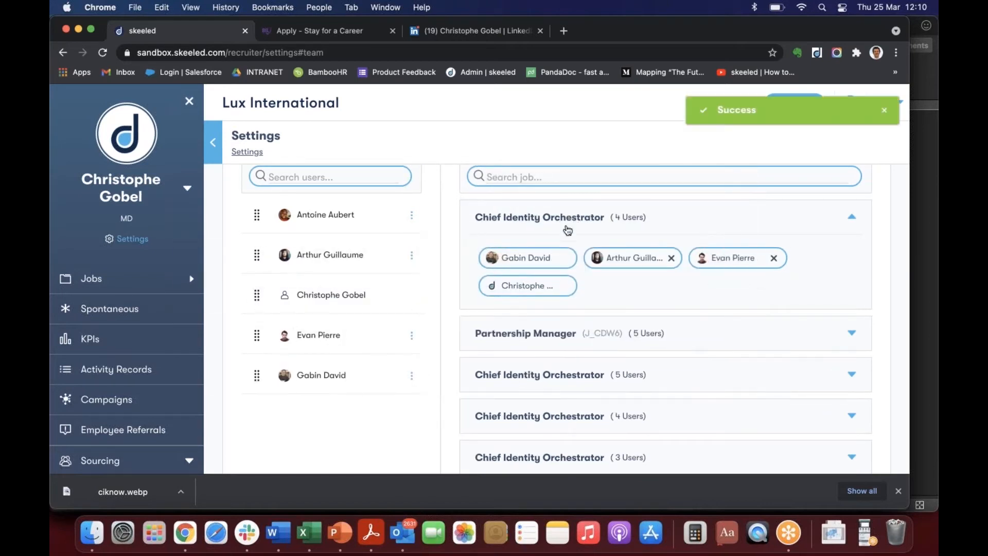
Step: In the permissions settings, change the role of the Recruiter user to Supervisor
scroll(428, 270, up, 10)
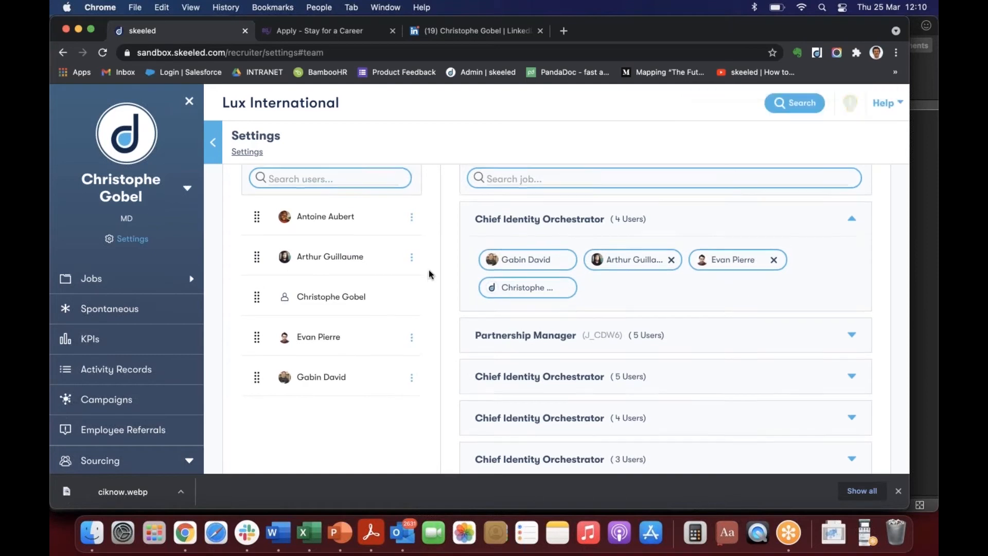
scroll(556, 309, up, 2)
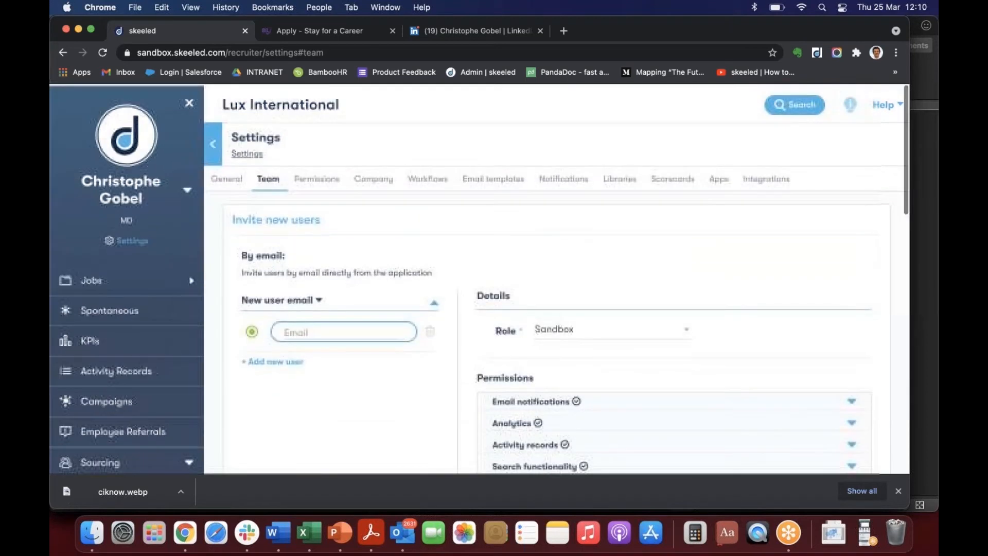
click(315, 179)
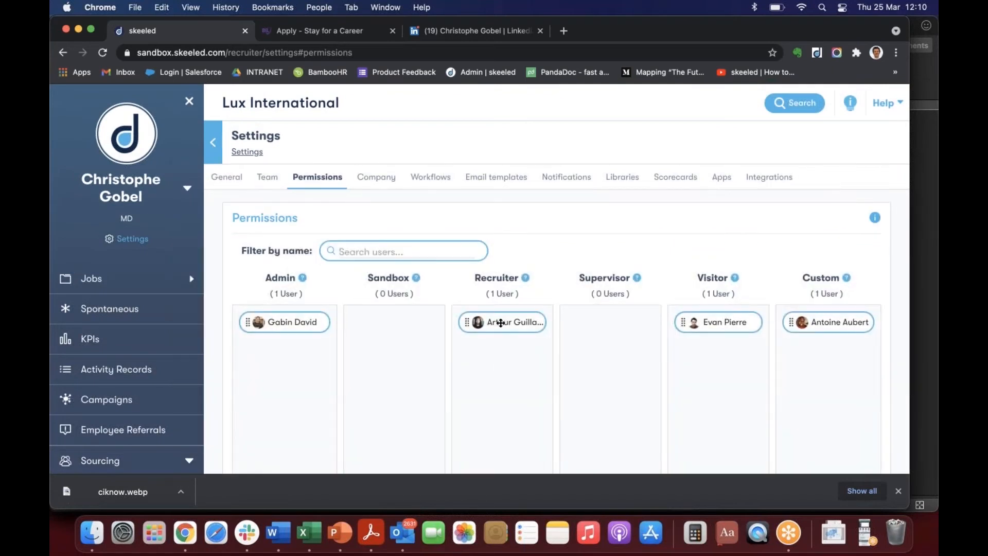
drag(500, 323, 618, 327)
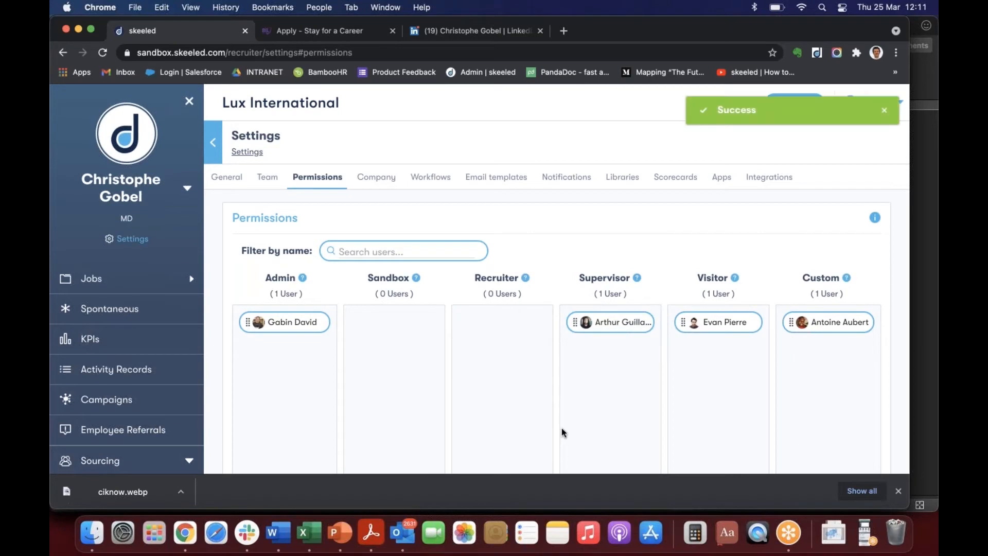
Step: Expand the advanced permissions and display the individual permissions of the user with the Custom role
scroll(562, 432, down, 3)
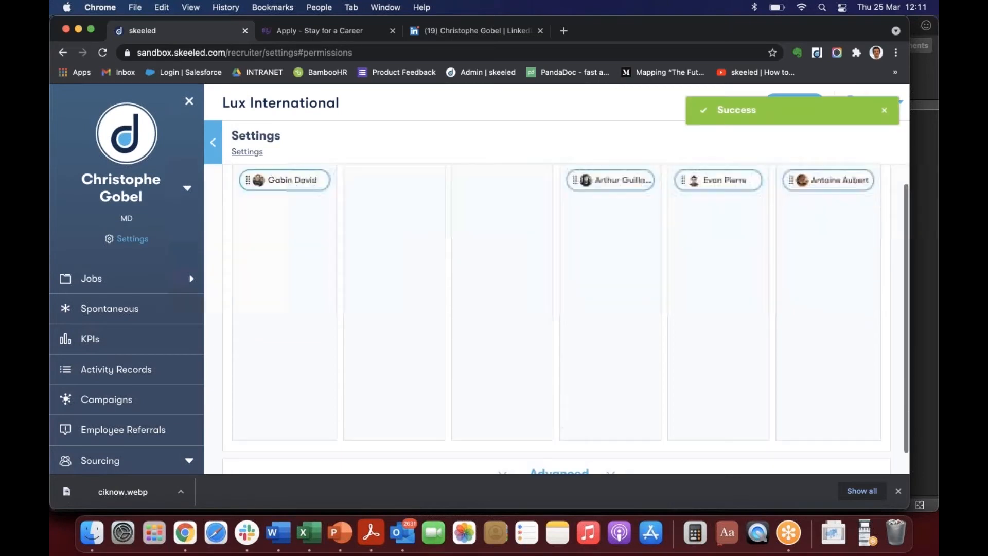
scroll(562, 309, down, 1)
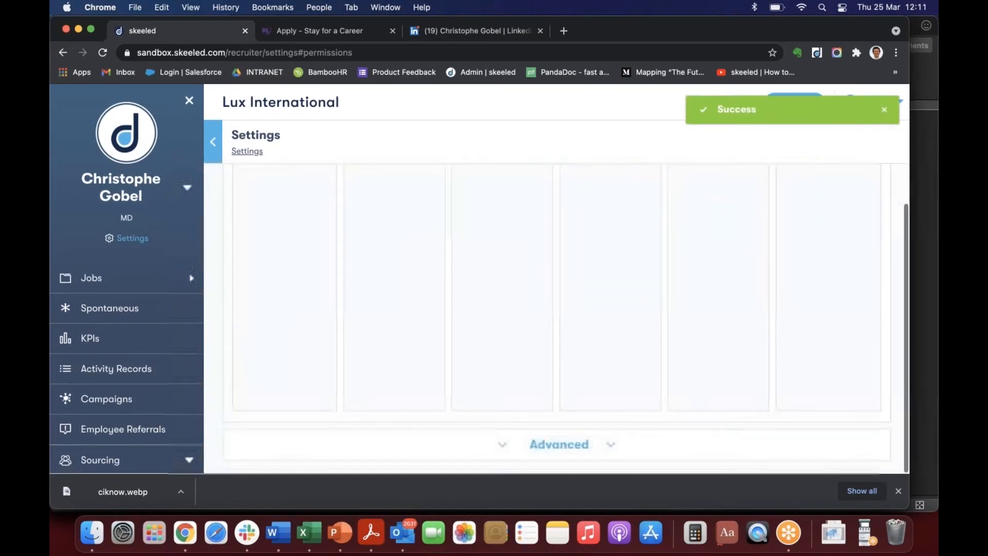
click(559, 444)
scroll(499, 220, down, 3)
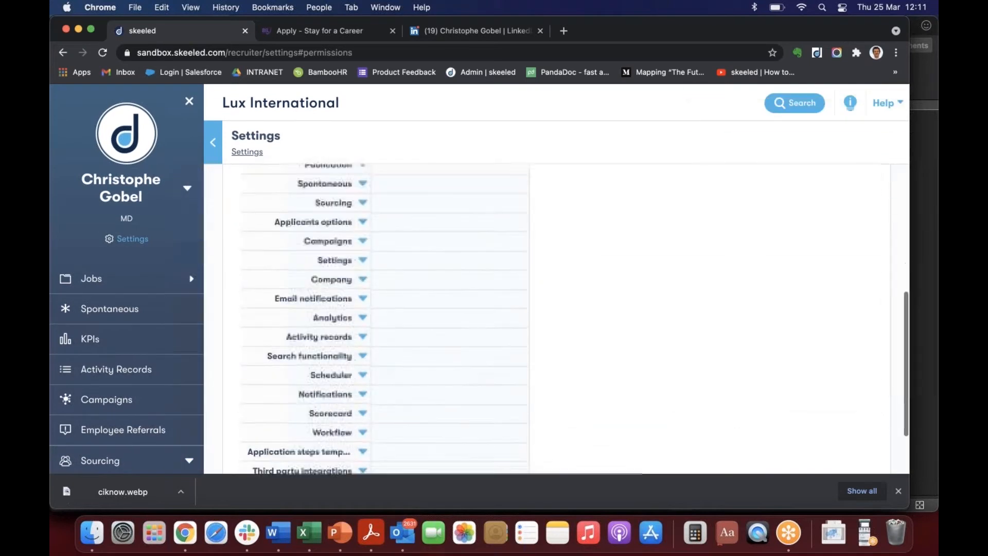
scroll(499, 220, up, 2)
click(499, 220)
click(456, 247)
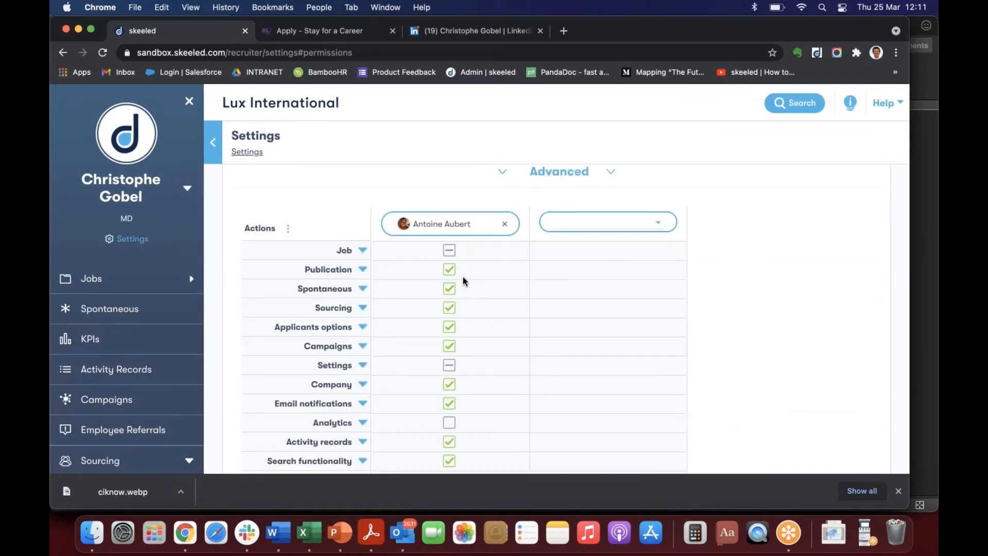
Step: Expand the Applicants options permissions and review the detailed rights down to the end of the table
scroll(488, 321, down, 3)
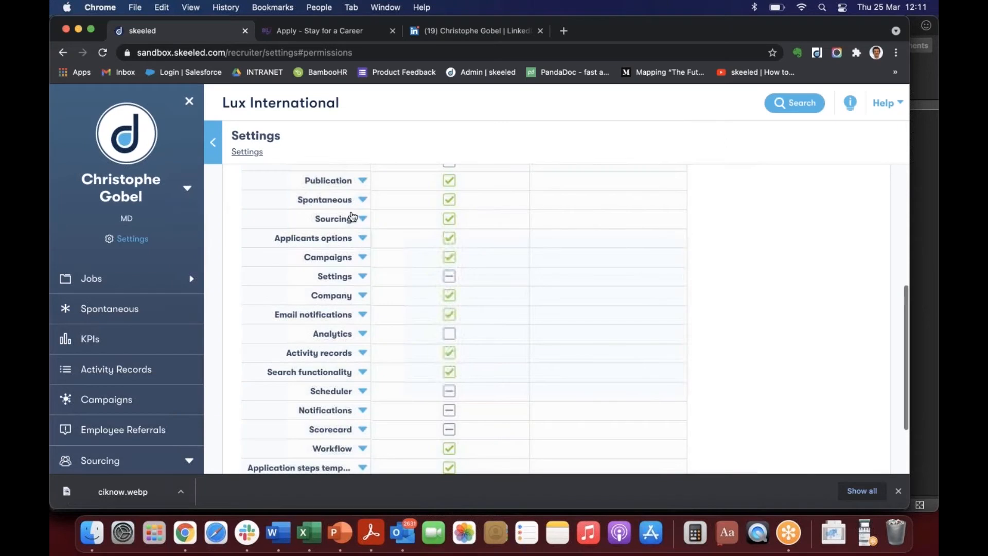
click(351, 239)
scroll(485, 353, down, 10)
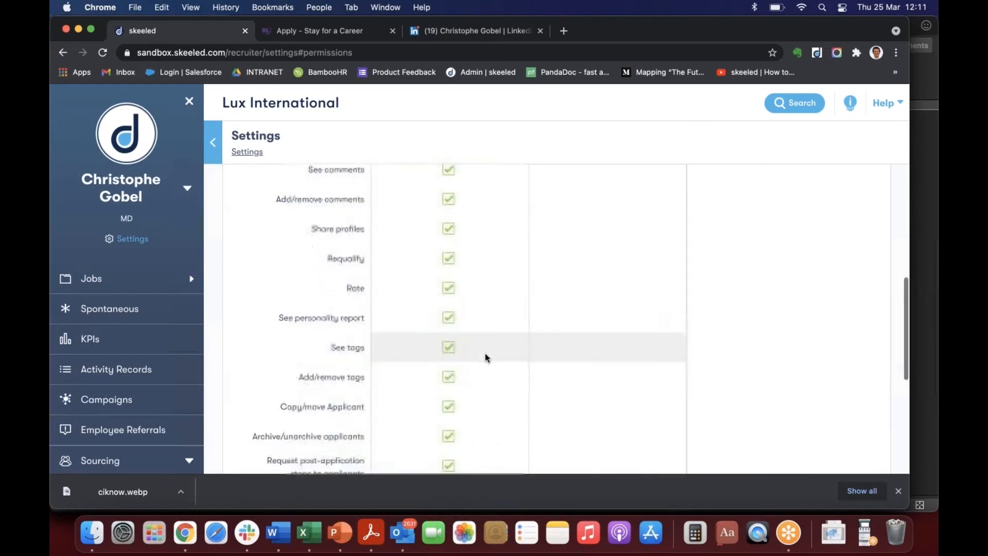
scroll(485, 353, down, 5)
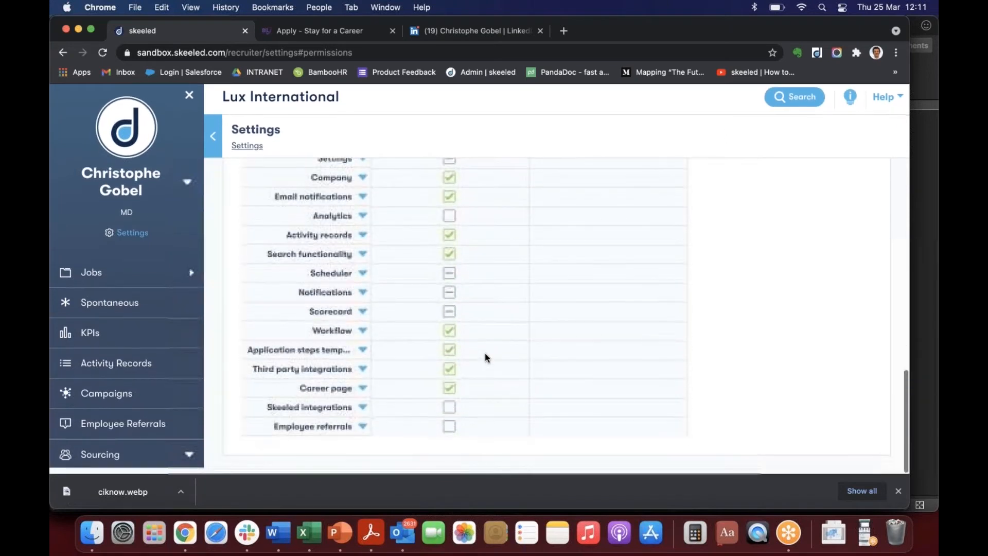
Step: Open the company settings and view the available GDPR retention durations for applicant data, keeping 12 months
scroll(485, 353, up, 20)
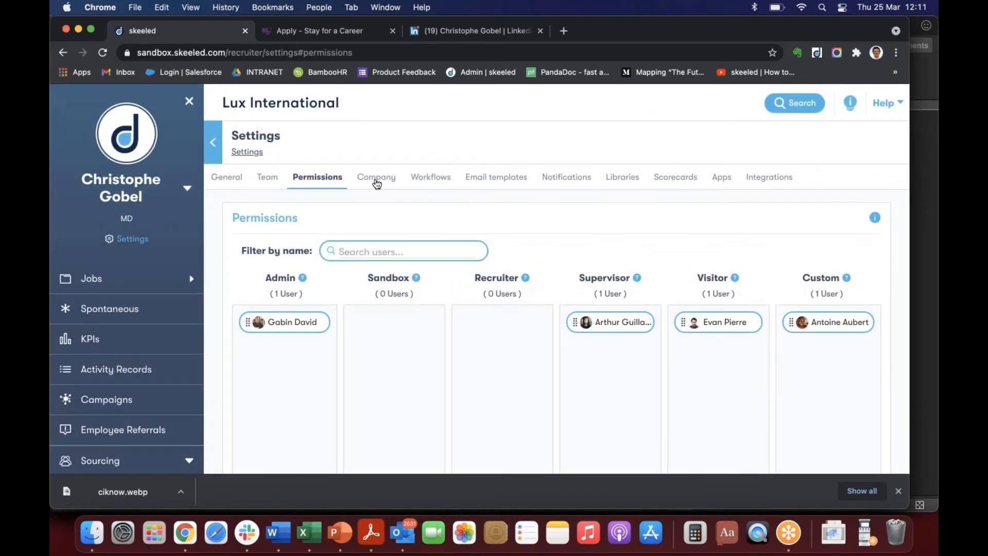
click(376, 177)
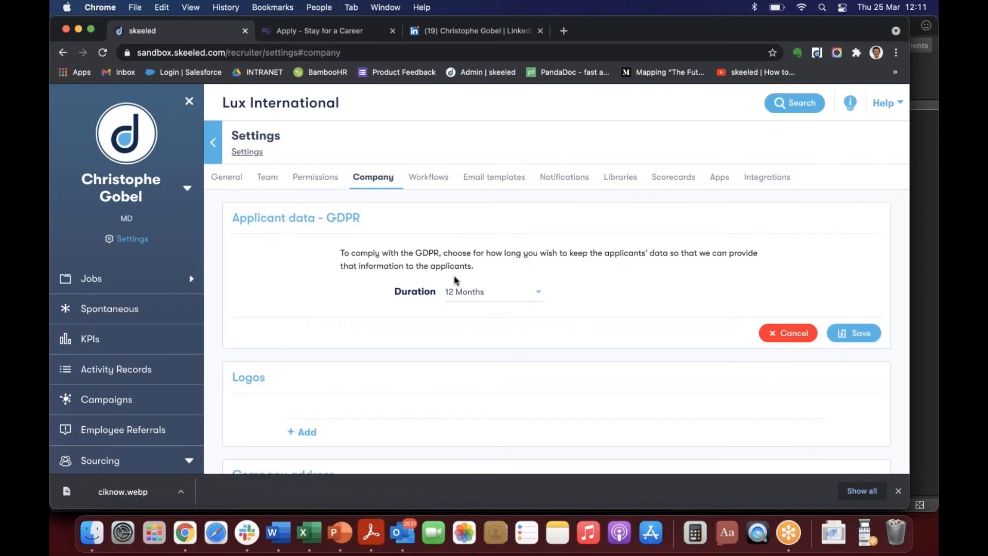
click(478, 297)
scroll(482, 381, down, 2)
scroll(482, 381, up, 3)
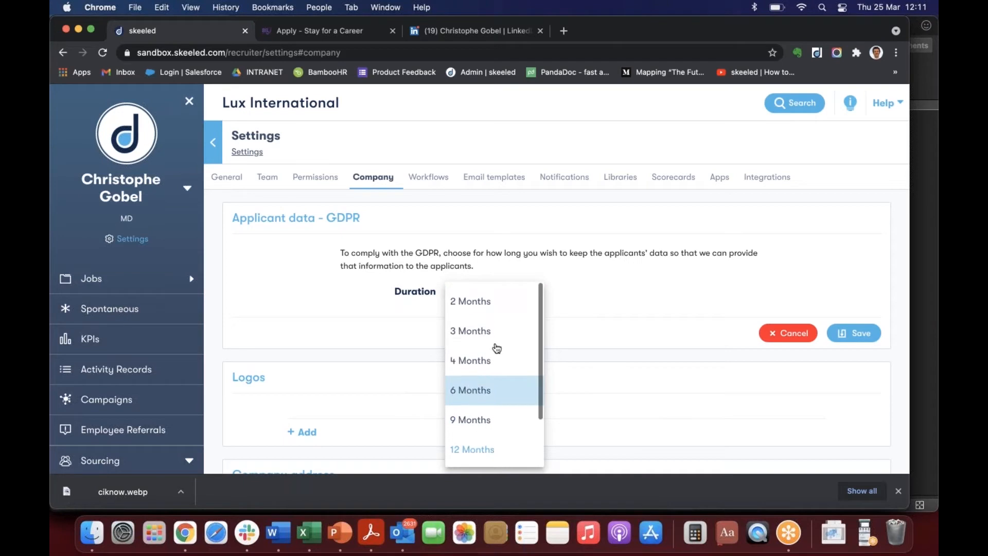
click(587, 287)
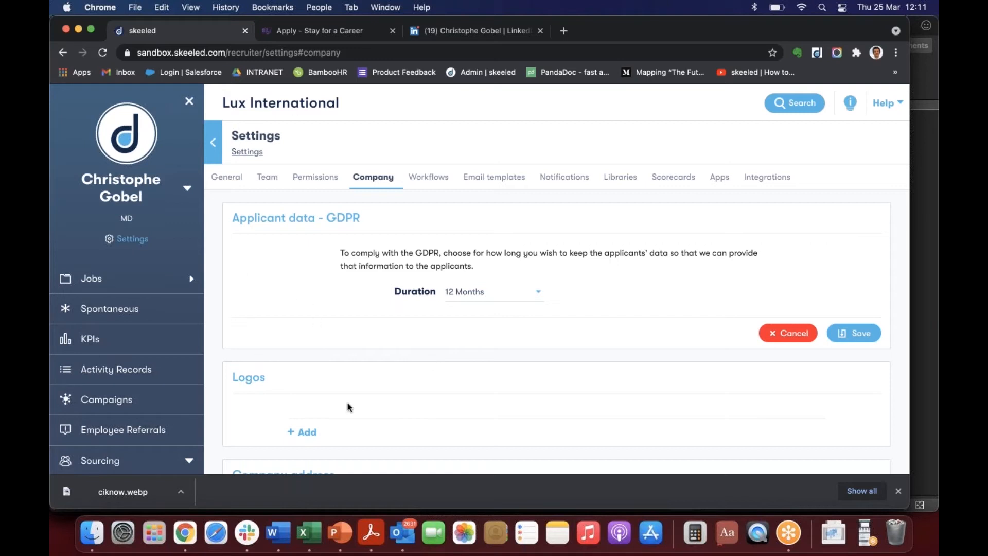
Step: Review the logos, company address and applicant status list sections of the company settings
scroll(362, 436, down, 3)
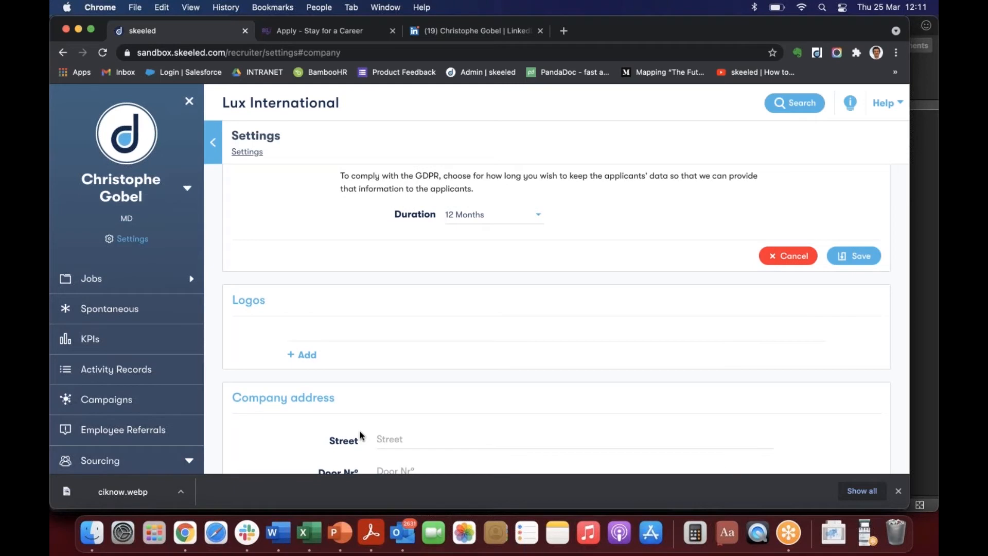
scroll(362, 436, down, 10)
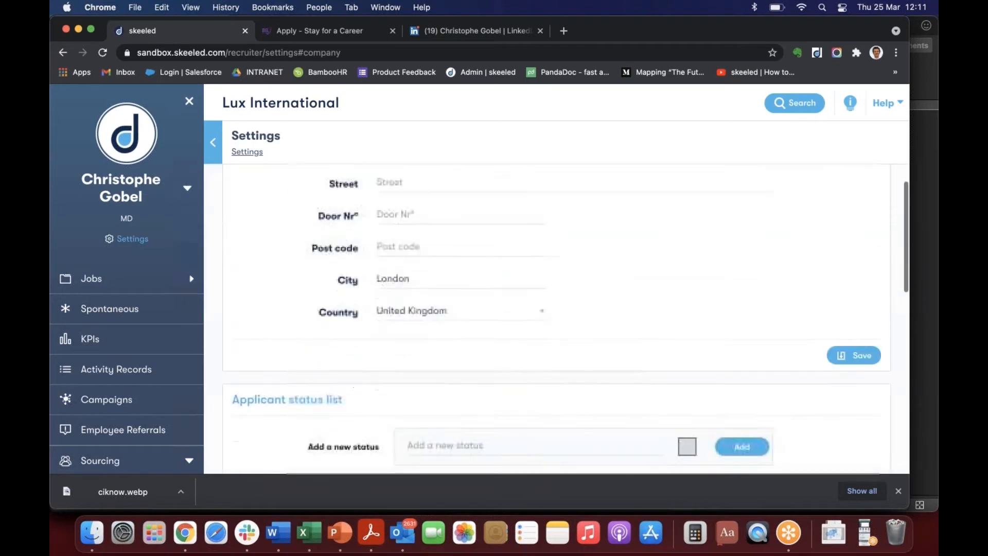
scroll(555, 319, down, 7)
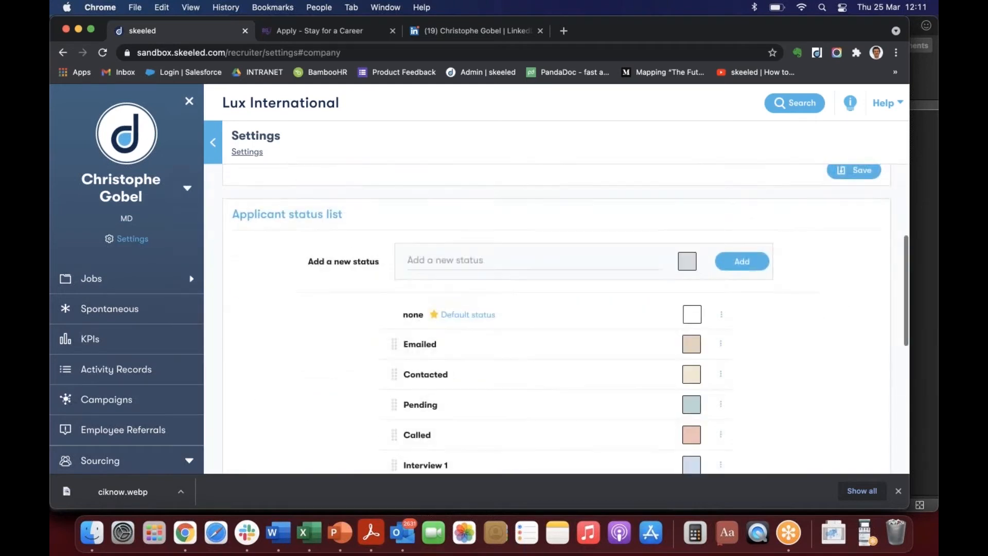
scroll(392, 249, up, 3)
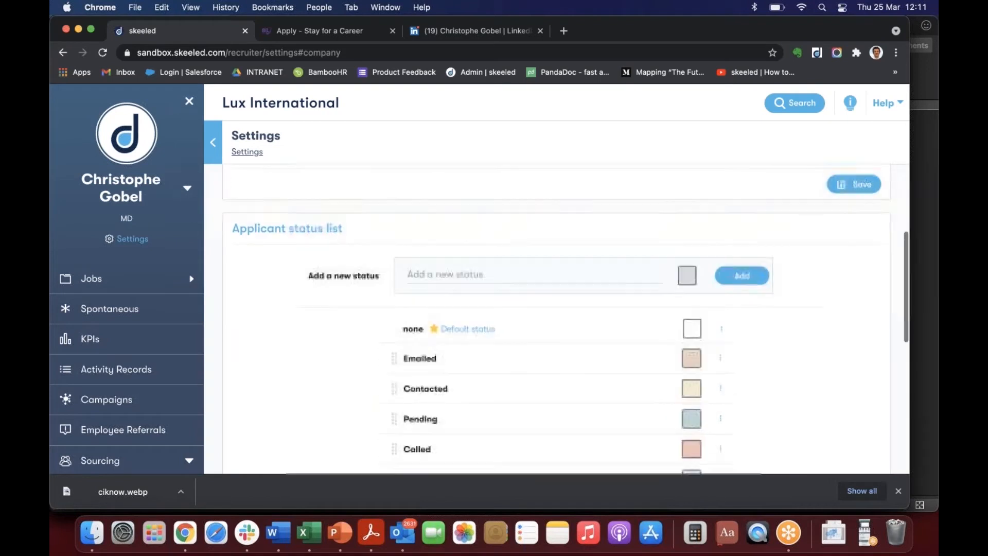
Step: Review the applicant tag list at the end of the company settings
scroll(406, 385, down, 15)
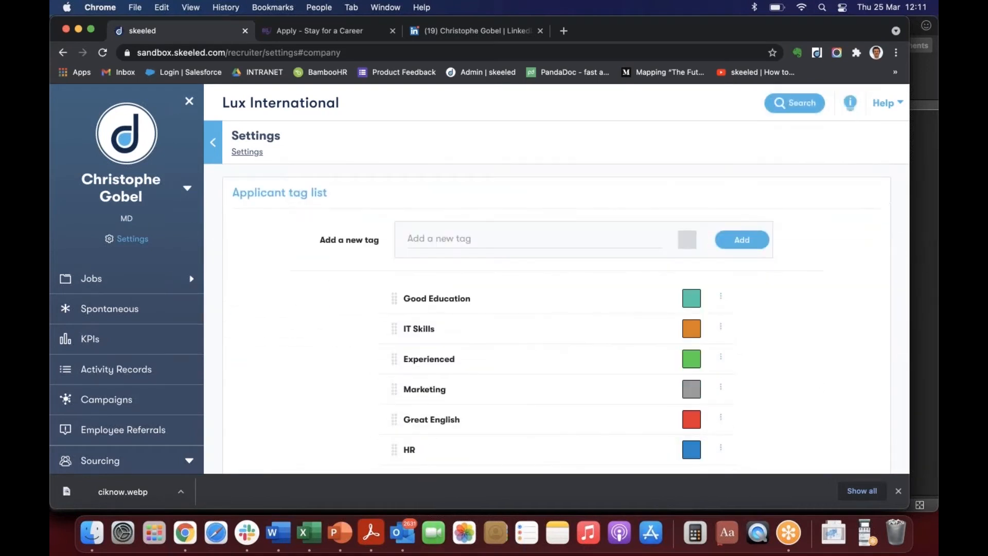
scroll(462, 255, down, 1)
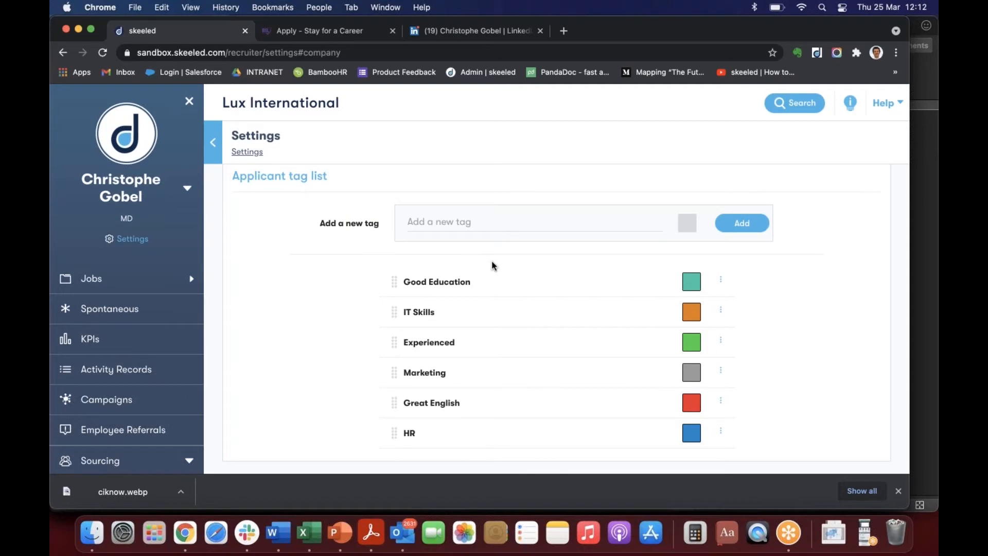
Step: Open the workflow settings and expand the Longer Workflow template to review its stages, shortlist setting and linked jobs
scroll(492, 260, up, 10)
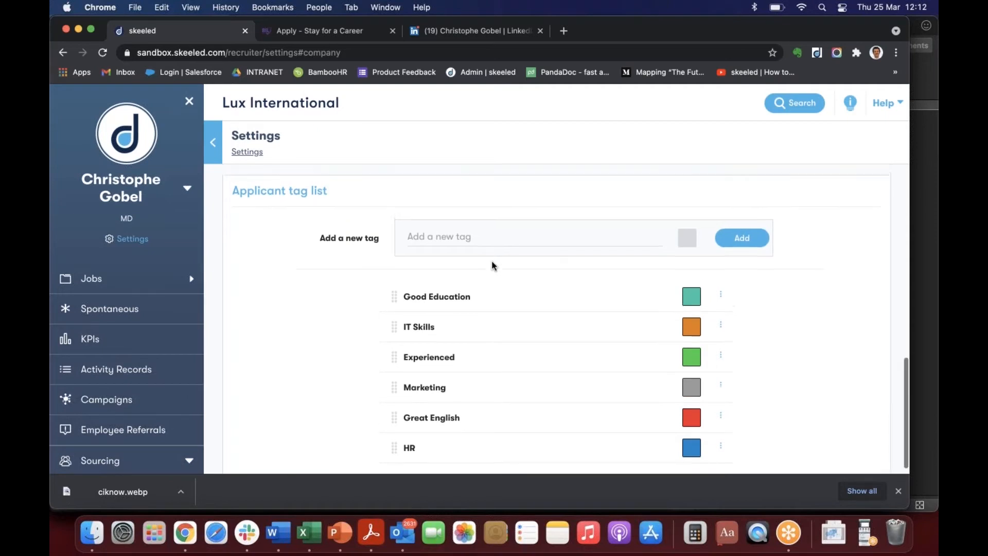
scroll(555, 278, up, 10)
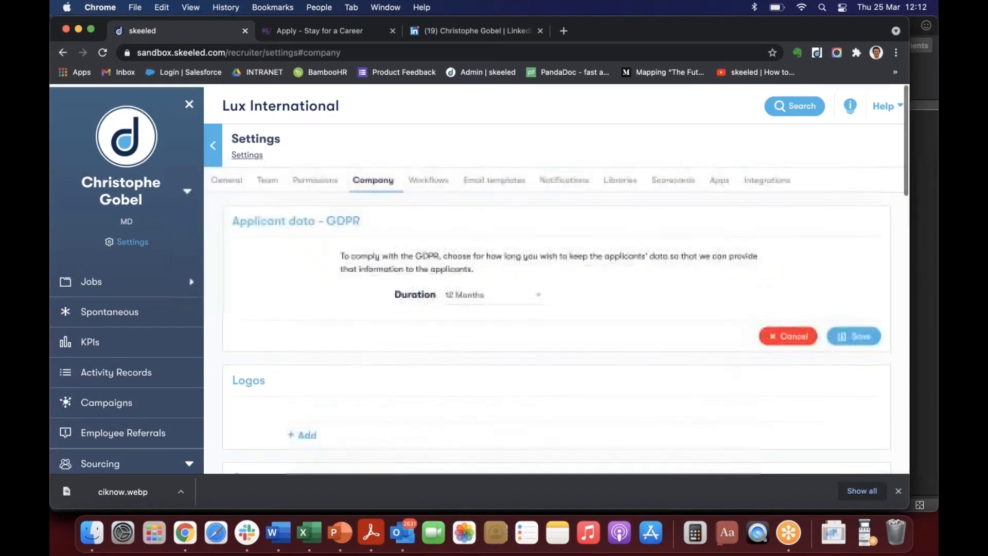
click(426, 177)
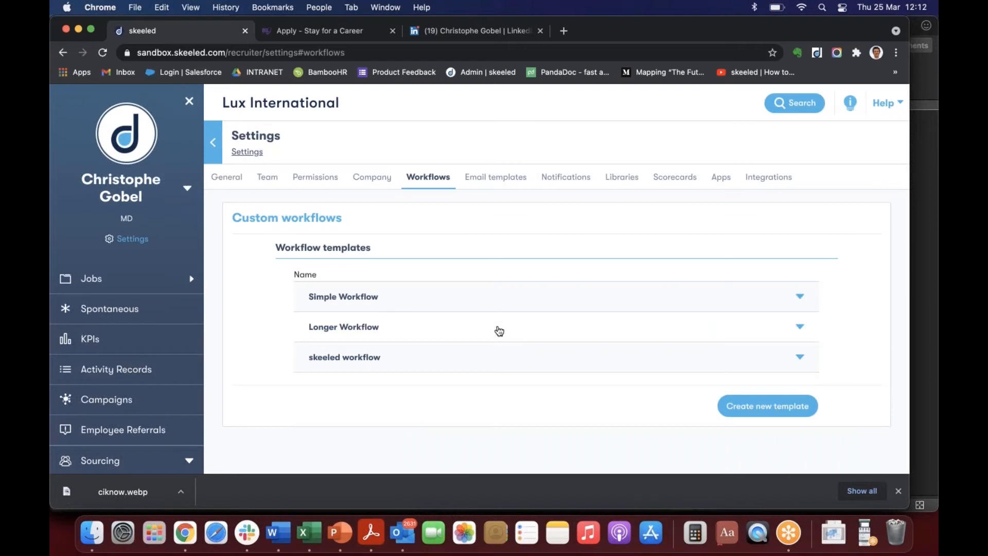
click(498, 329)
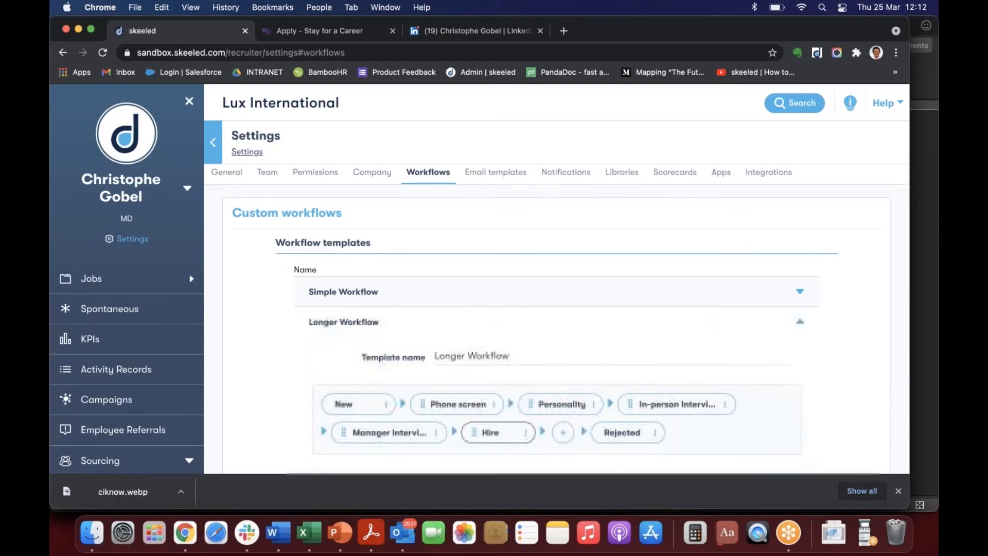
scroll(496, 331, down, 4)
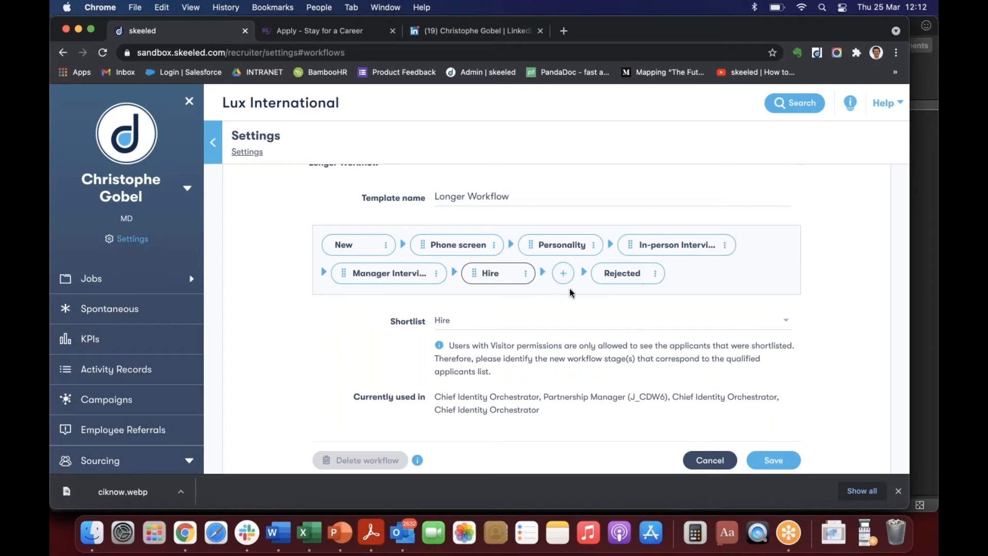
scroll(569, 293, down, 3)
Step: Open the email template settings and look through the shared templates
scroll(570, 293, up, 4)
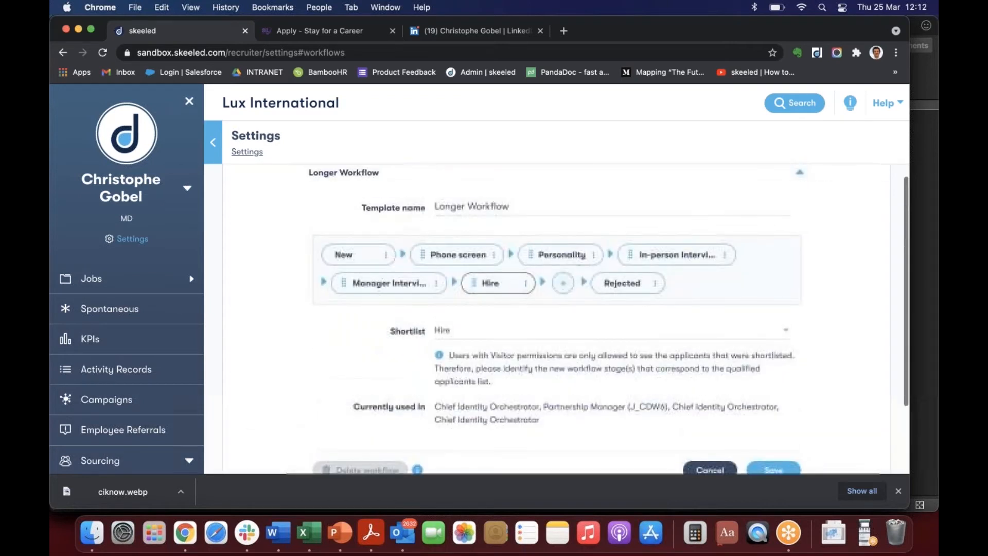
scroll(570, 294, up, 5)
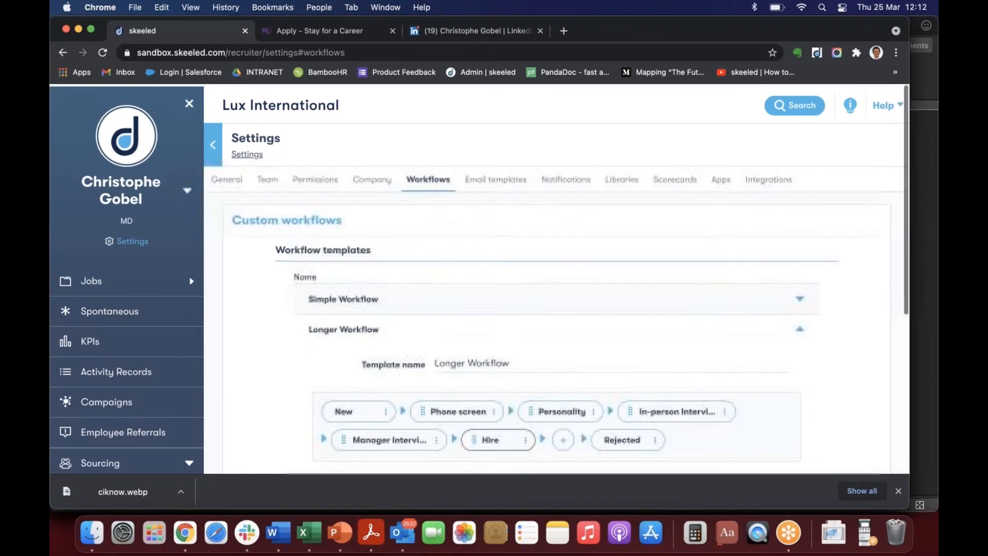
click(497, 179)
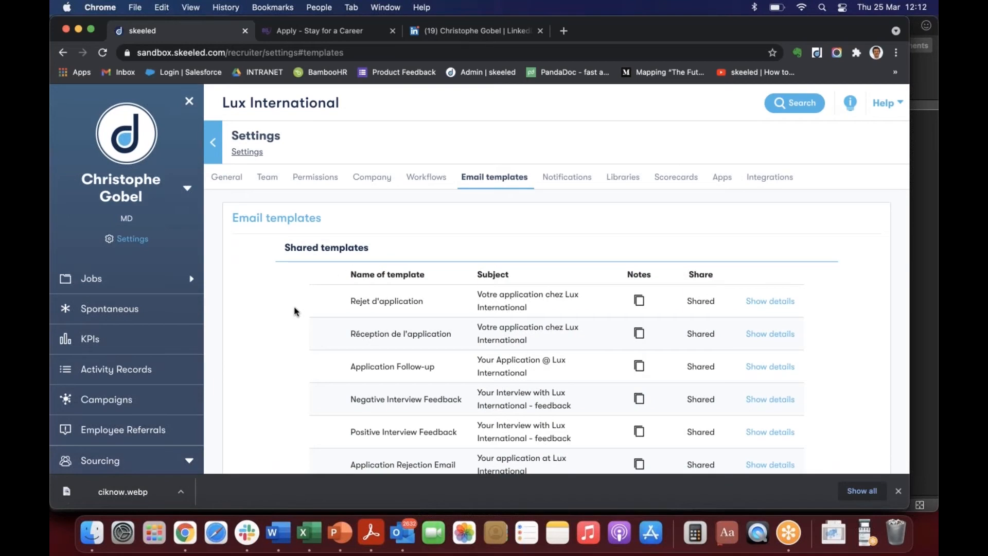
scroll(295, 311, down, 3)
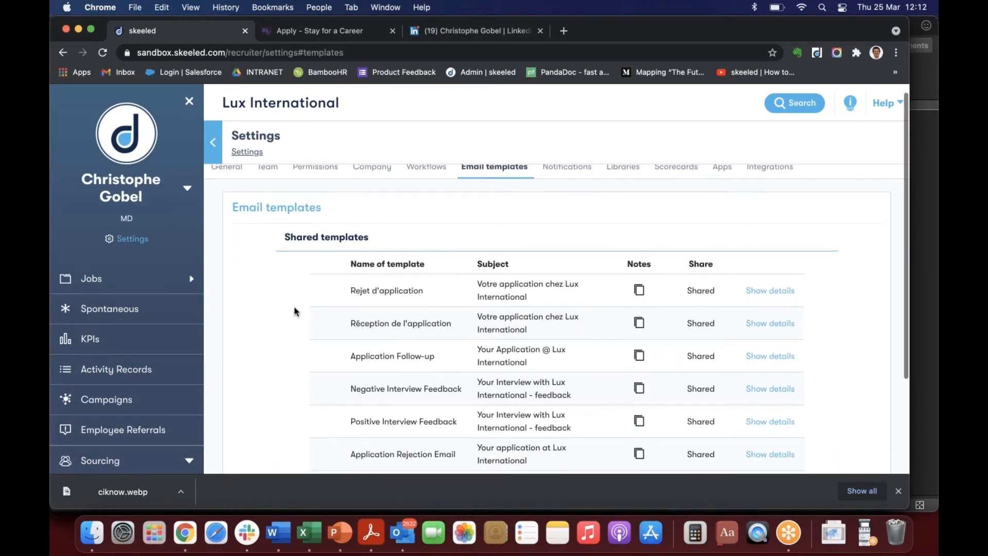
scroll(295, 311, down, 2)
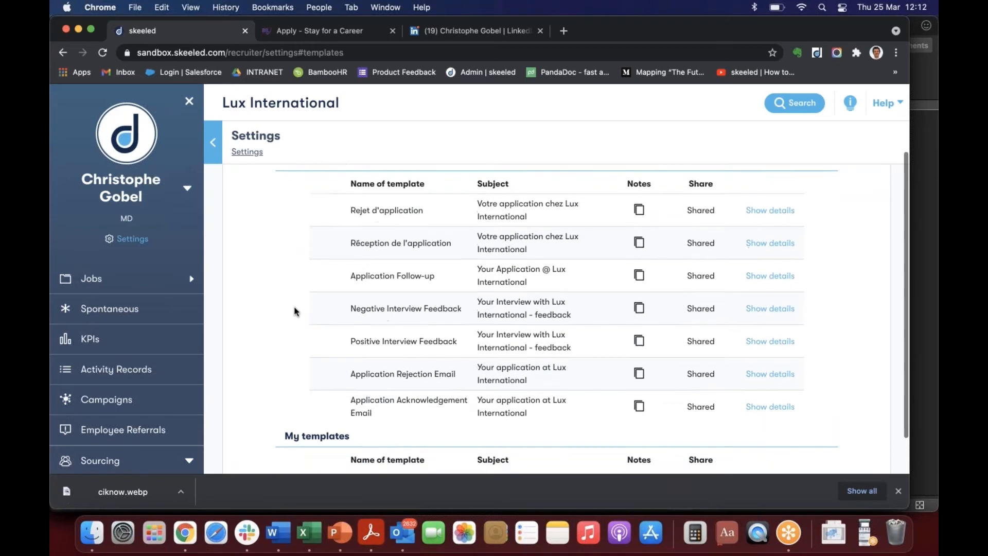
scroll(294, 310, up, 3)
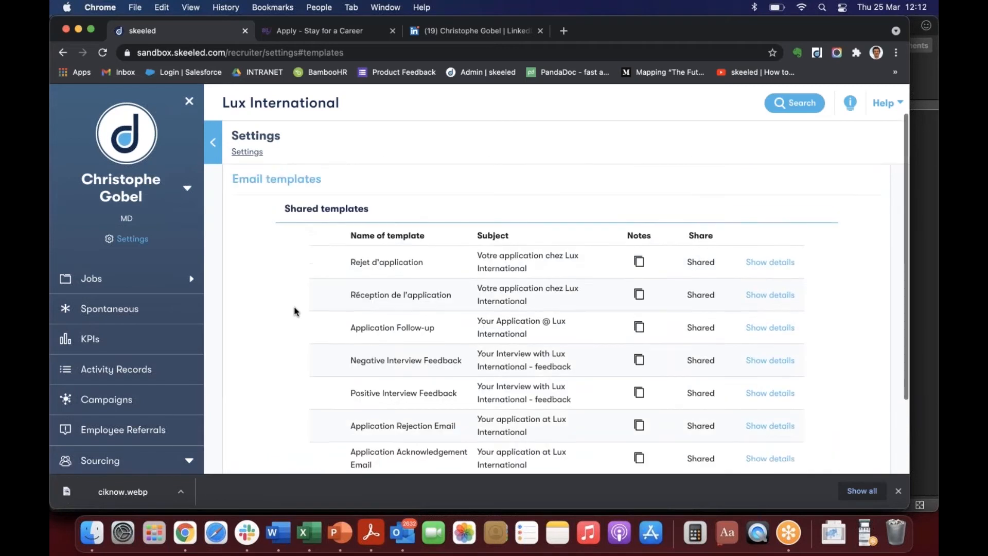
Step: Show the details of the Application Follow-up email template and review its sender fields, subject and message body
scroll(295, 311, down, 5)
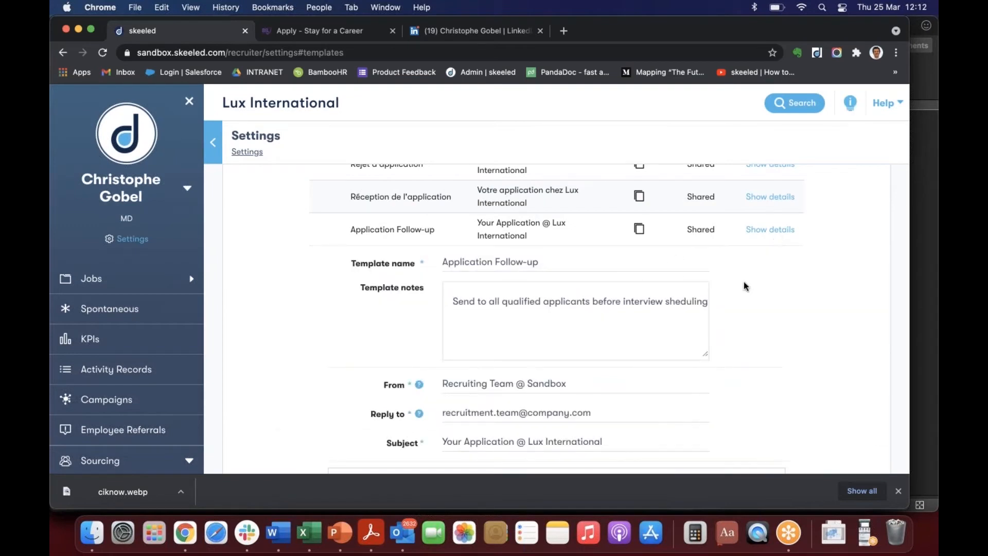
scroll(743, 282, down, 5)
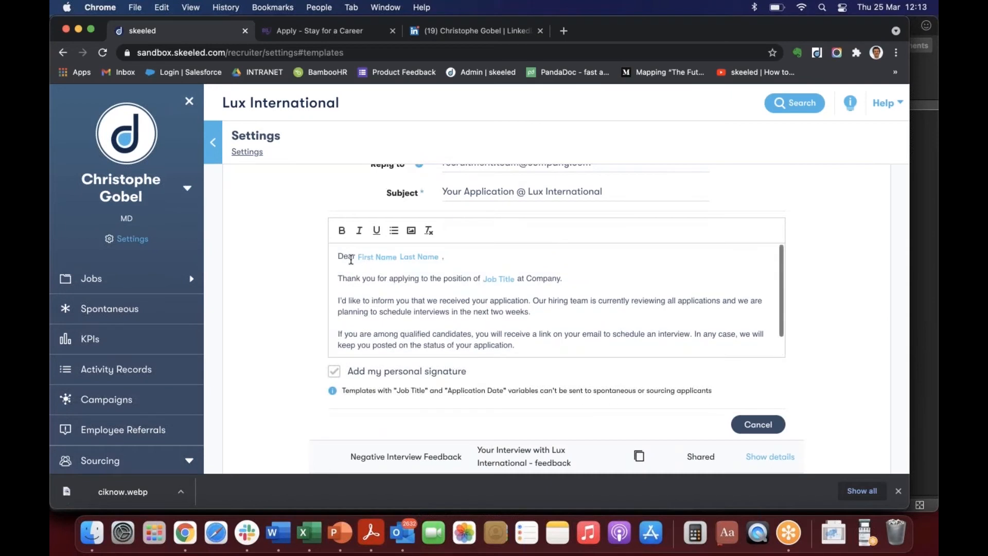
scroll(490, 288, down, 1)
scroll(490, 288, up, 1)
Step: Open the notification settings, review the email options and display the users selectable under Team notifications access
scroll(805, 215, up, 10)
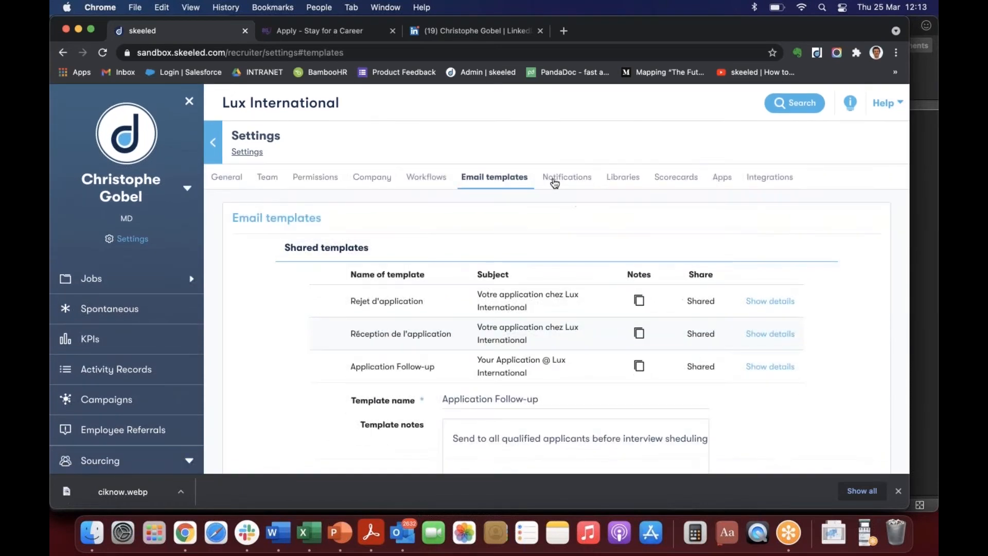
click(554, 180)
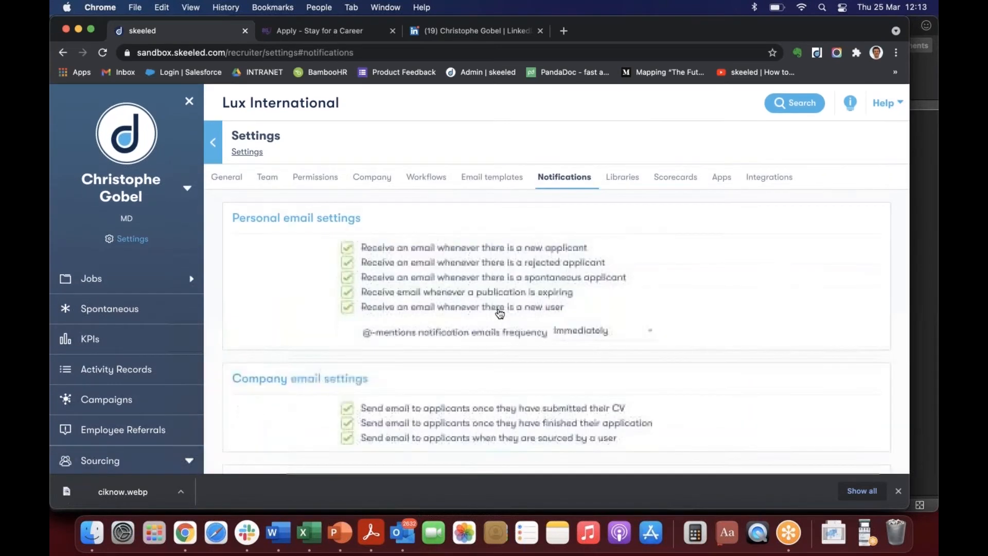
scroll(499, 313, down, 5)
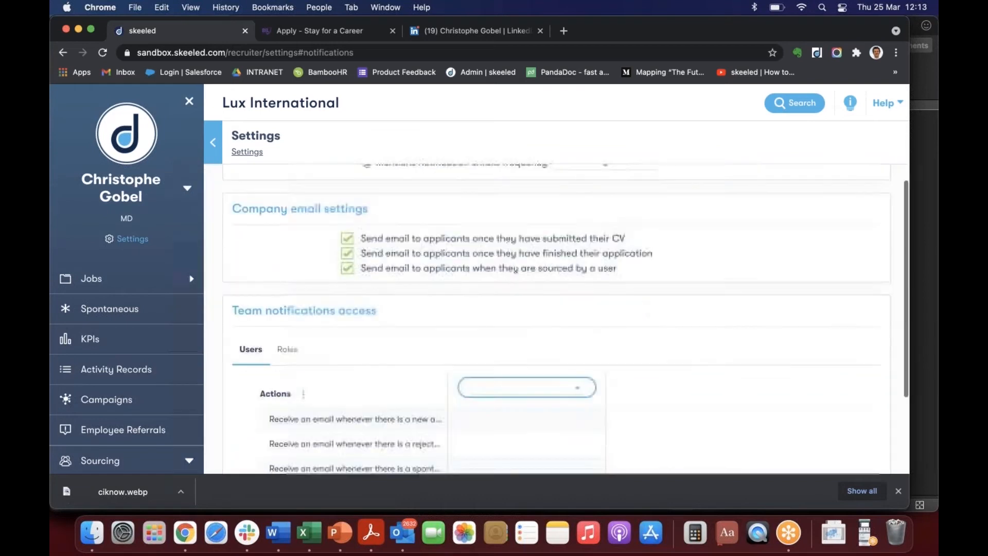
click(538, 339)
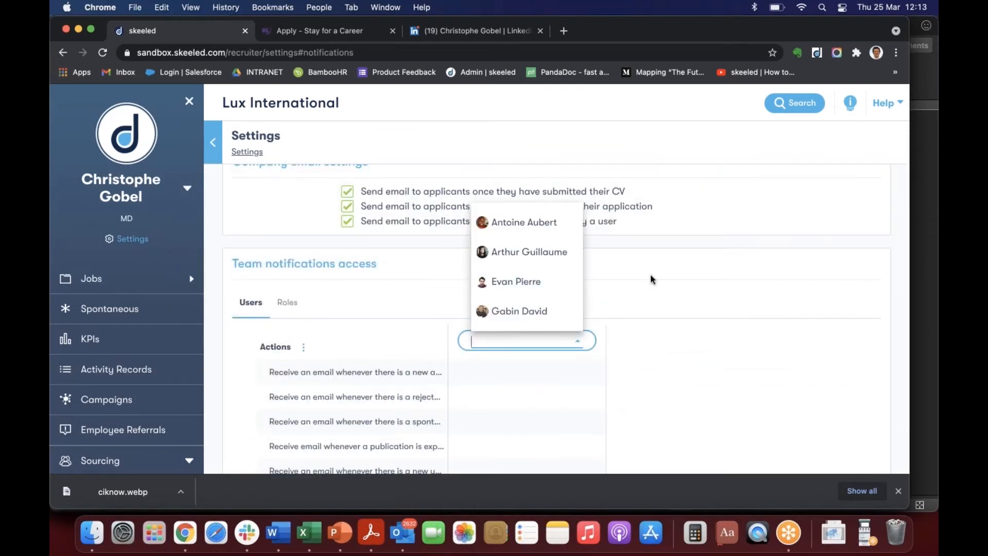
Step: Leave the team notifications section and open the libraries settings
scroll(654, 274, up, 3)
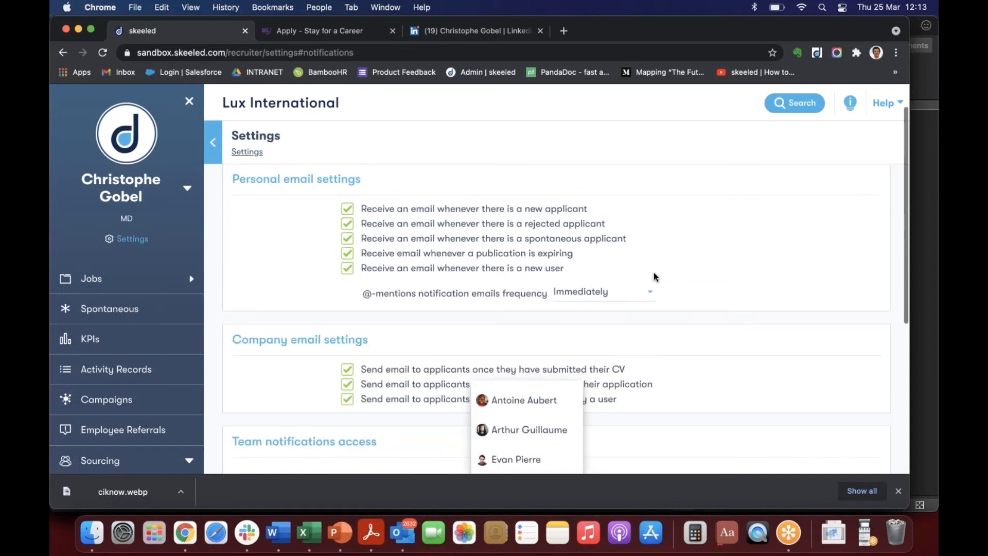
scroll(654, 277, up, 2)
click(615, 178)
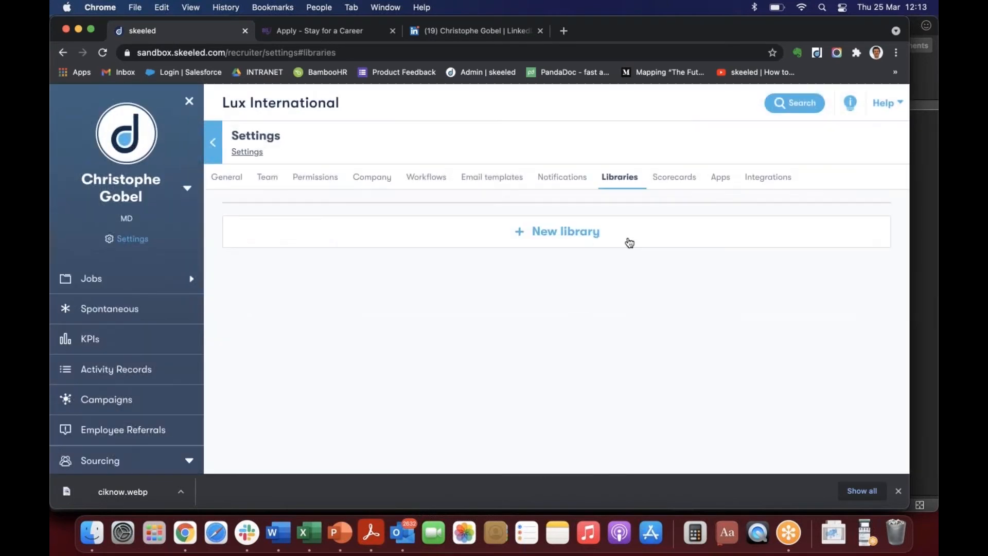
Step: Open the scorecard settings and expand the Second Interview template to review its description and questions
click(671, 179)
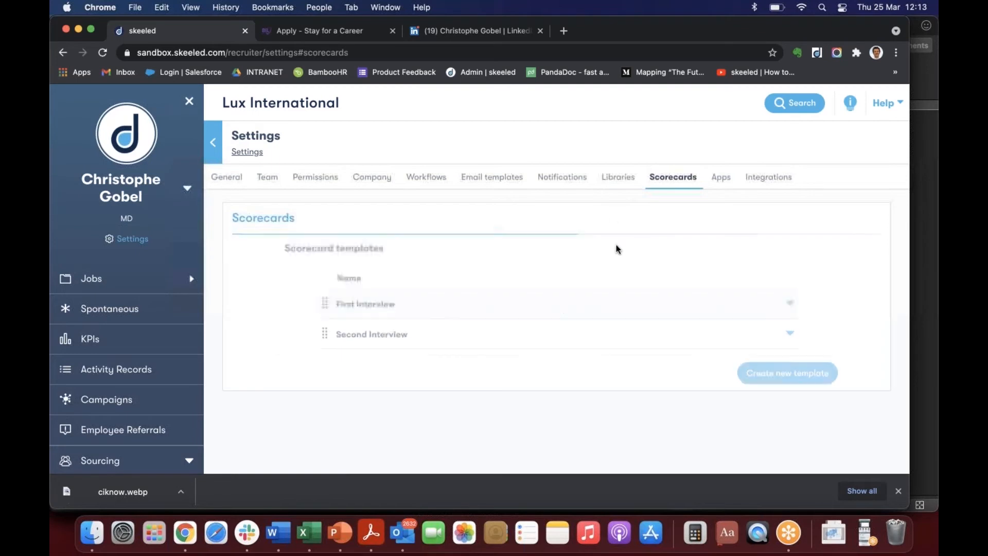
click(525, 335)
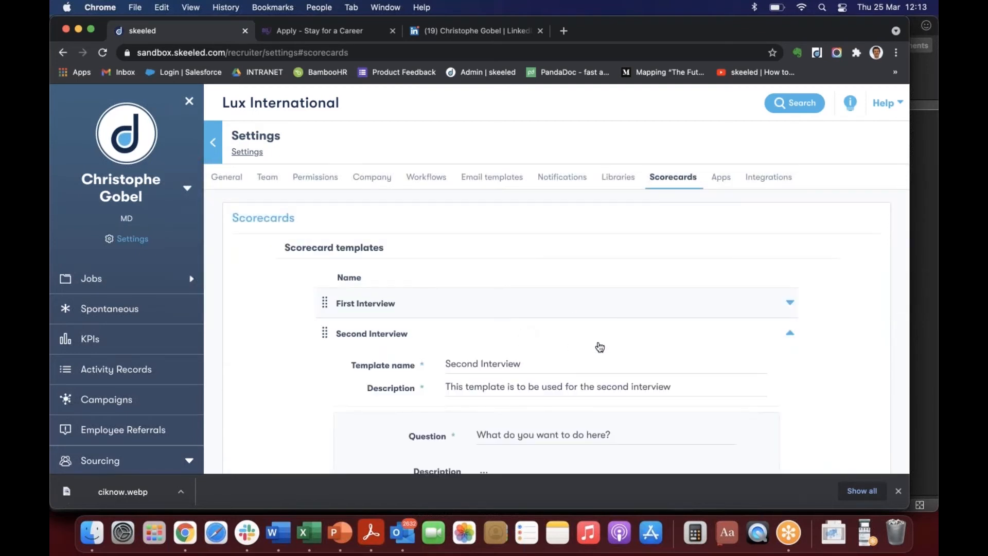
scroll(600, 347, down, 2)
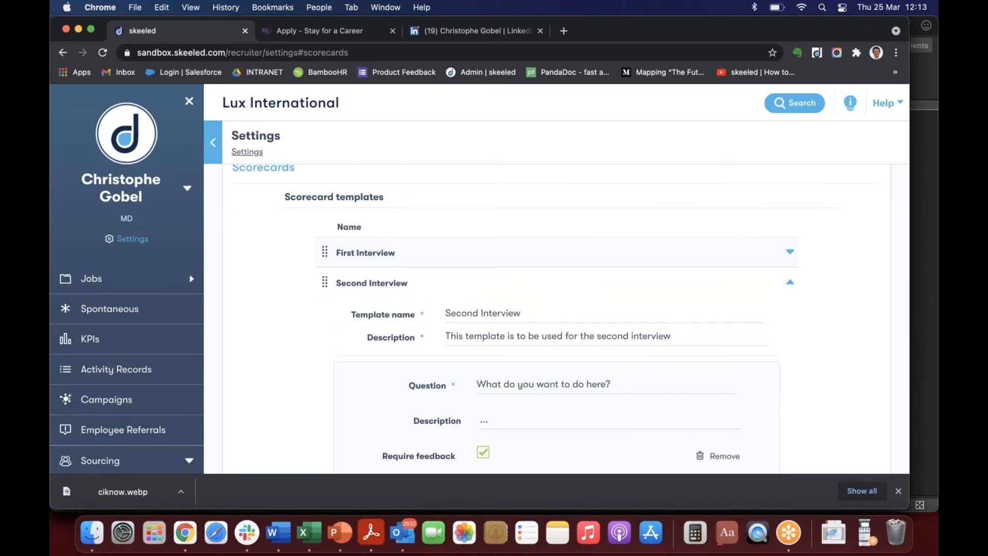
scroll(600, 346, down, 5)
scroll(600, 347, down, 3)
Step: View the Open API and employee referral code settings, and expand the Indeed Jobs Feed integration
scroll(600, 347, up, 4)
scroll(600, 347, up, 4)
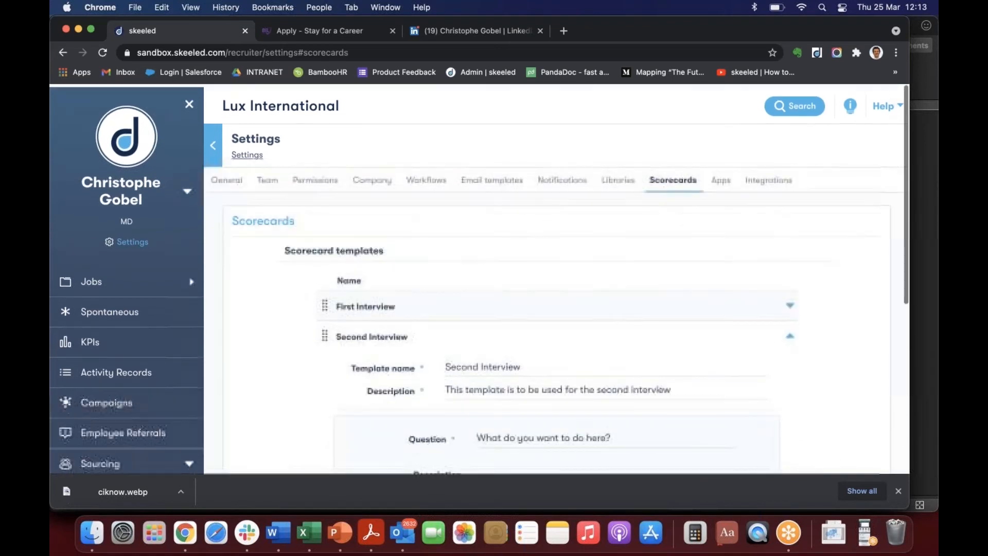
click(720, 180)
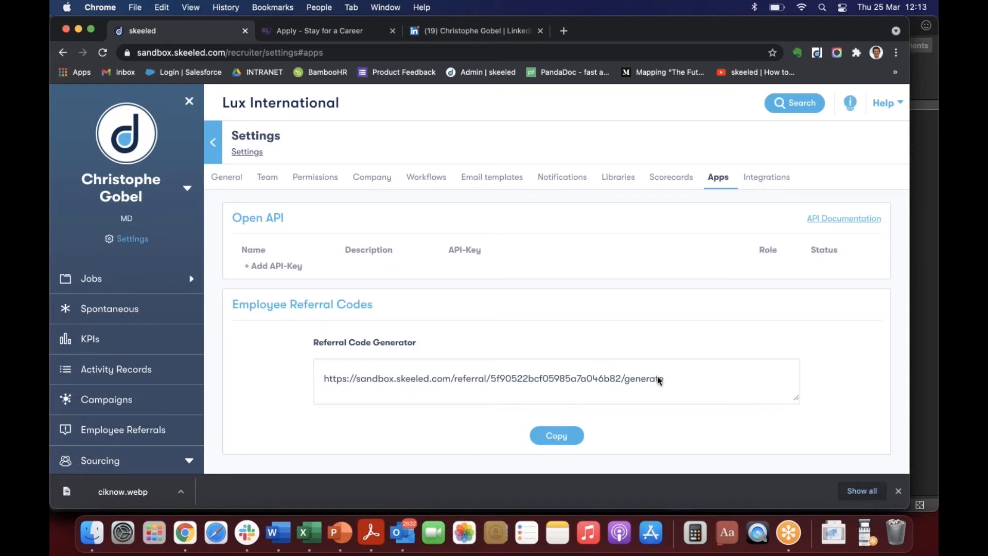
click(771, 181)
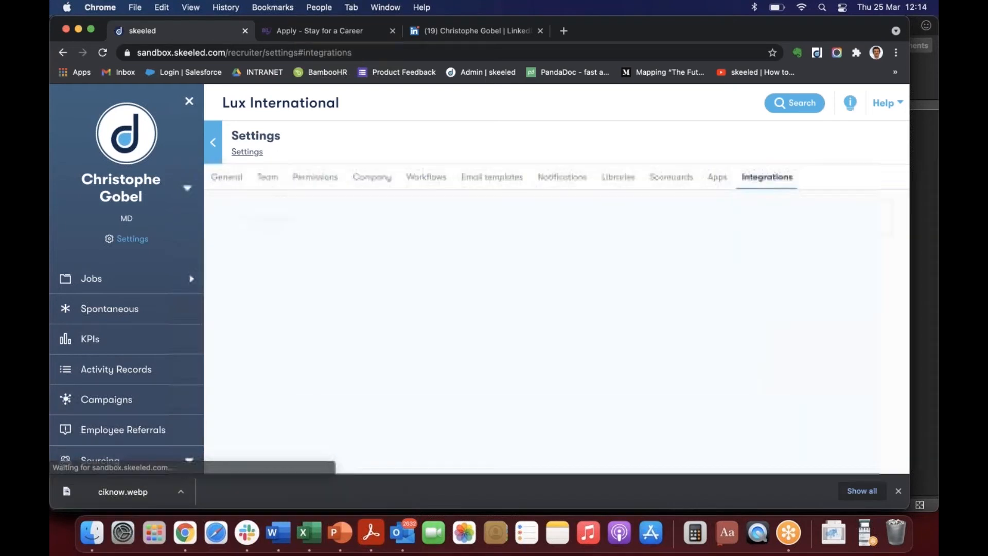
click(577, 251)
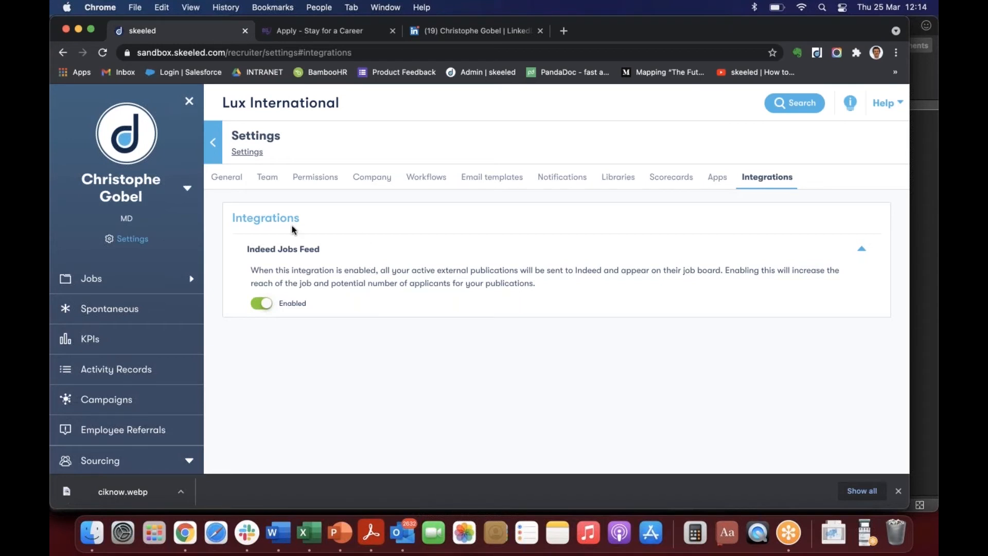
Step: Open the jobs dashboard and browse the active job cards
click(82, 280)
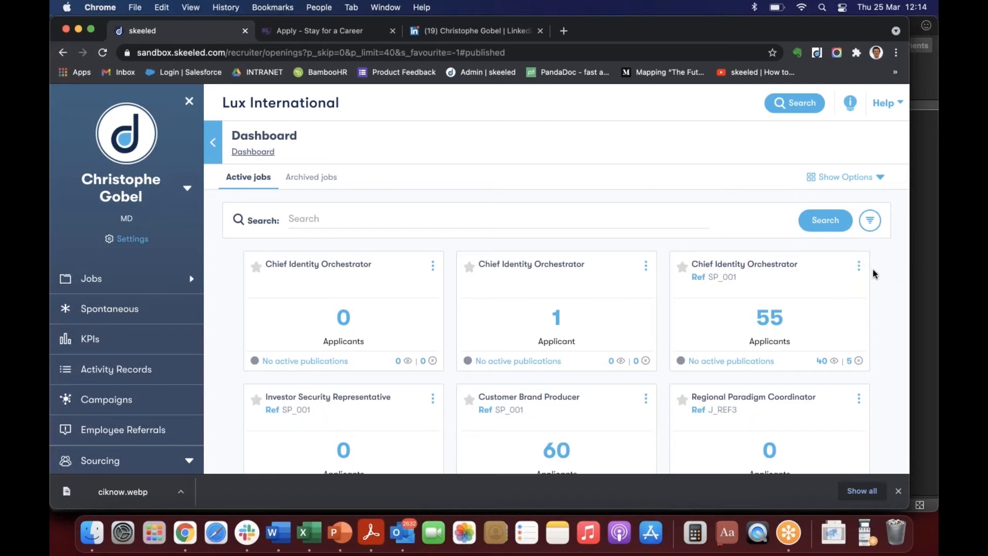
scroll(745, 341, down, 3)
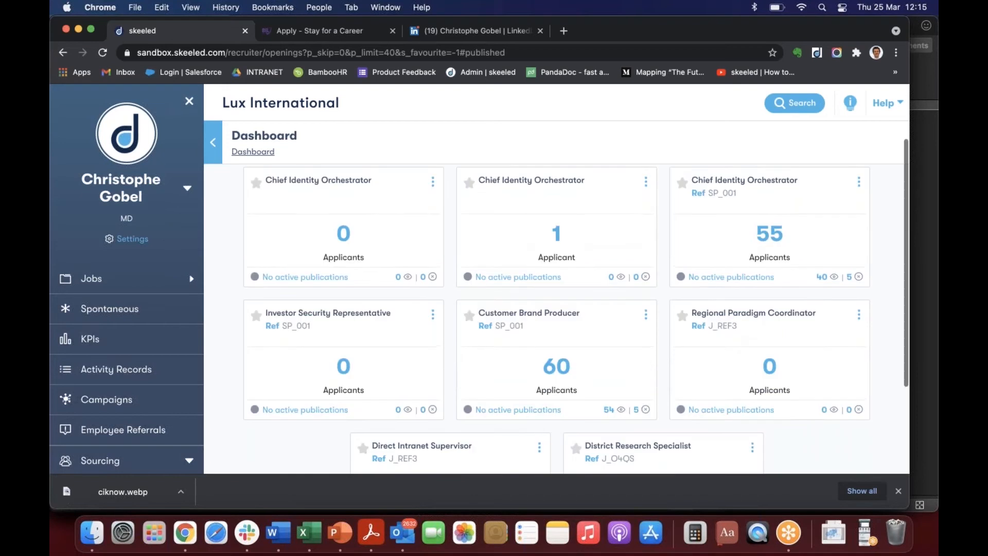
scroll(745, 342, up, 2)
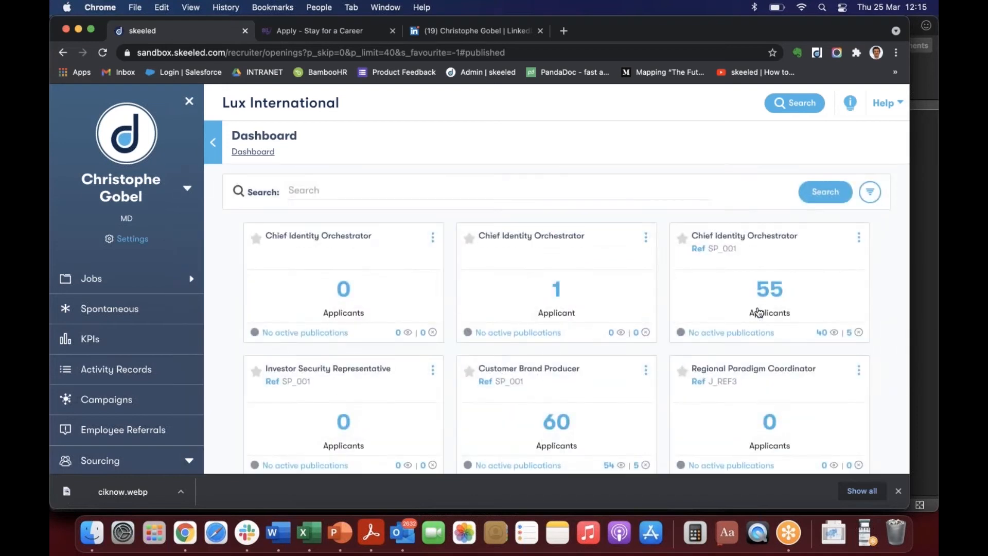
Step: Start a new publication for the Chief Identity Orchestrator job SP_001, using its External 18/03/2021 - 25/03/2021 publication as template
click(859, 239)
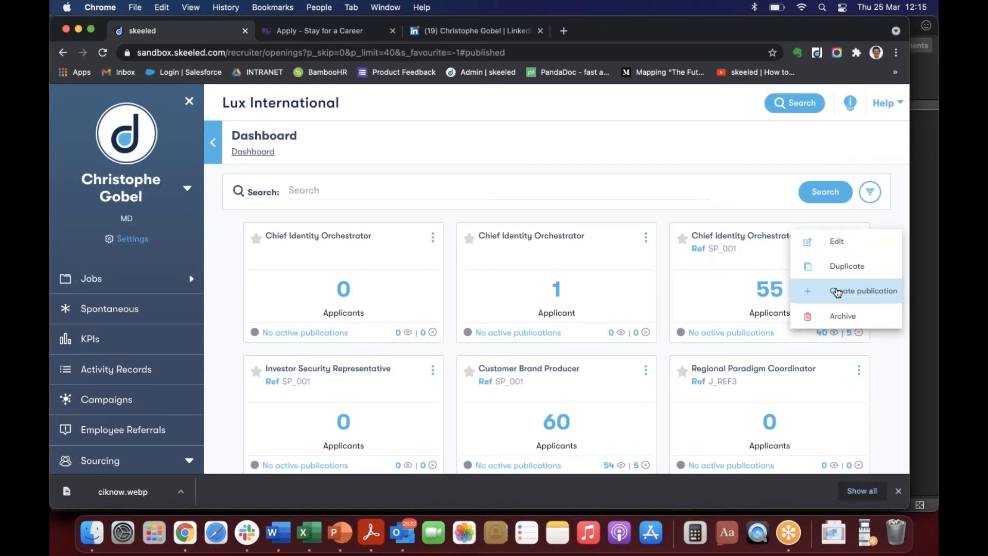
click(837, 292)
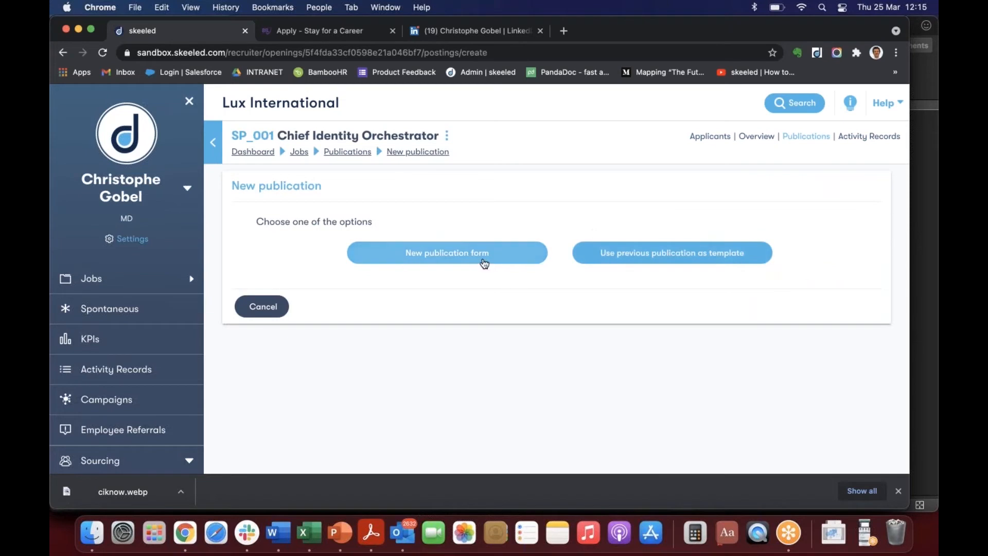
click(682, 255)
click(634, 366)
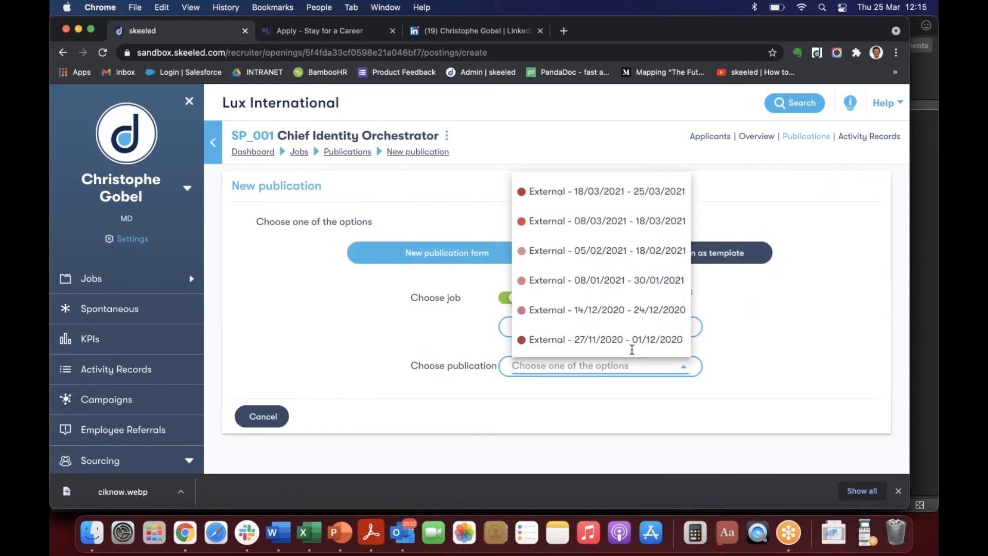
click(593, 198)
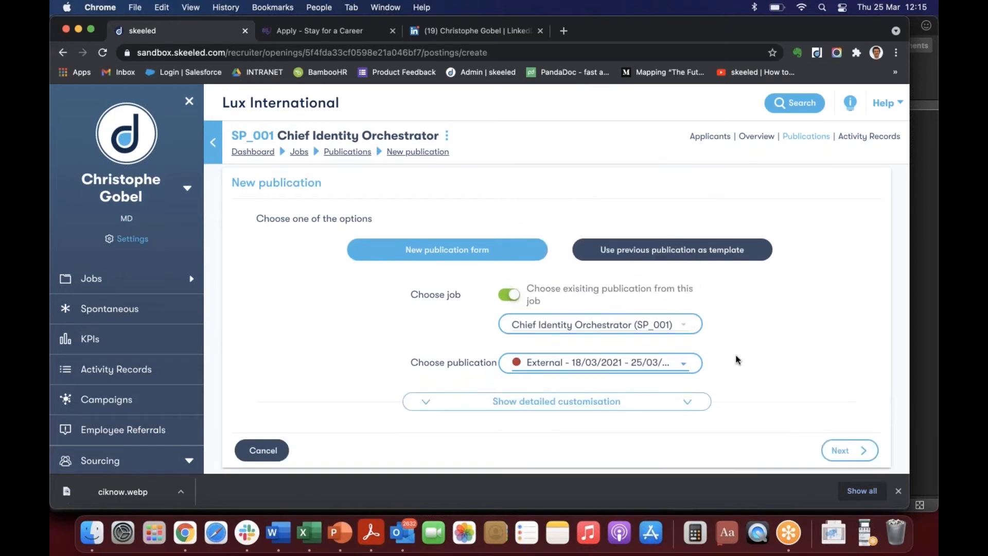
Step: Expand the template's detailed customisation, review the fields to copy, and continue with all of them to the configuration
scroll(737, 358, down, 1)
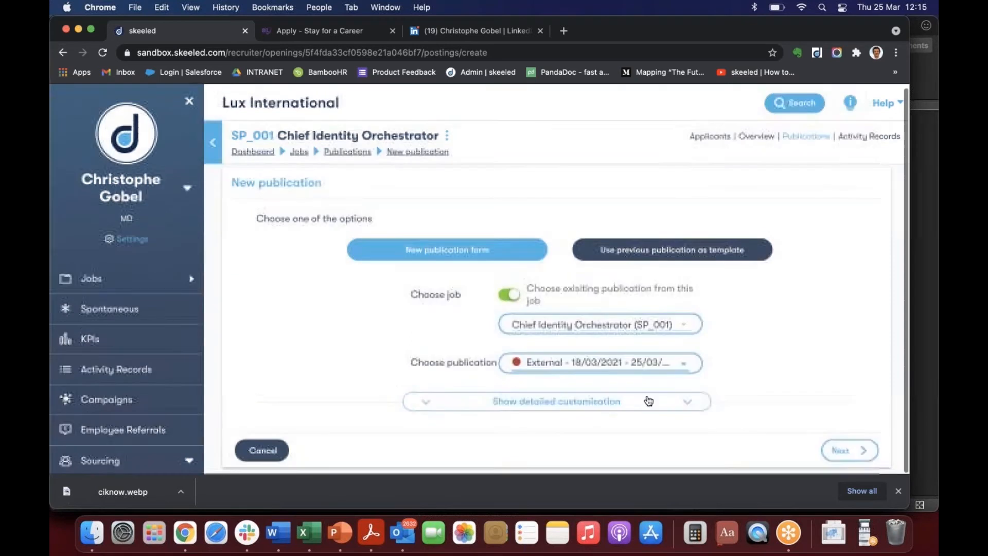
click(700, 394)
scroll(703, 393, down, 5)
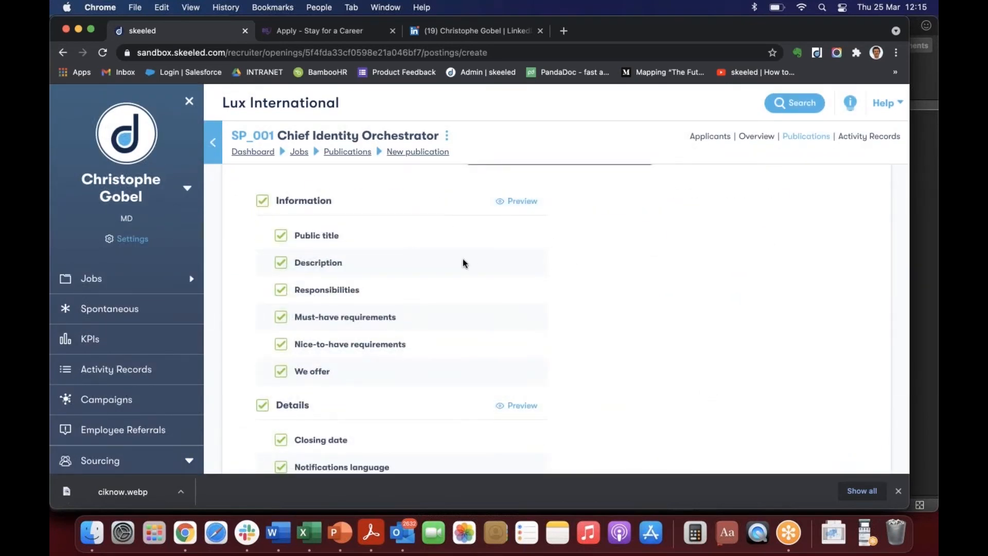
scroll(463, 263, down, 2)
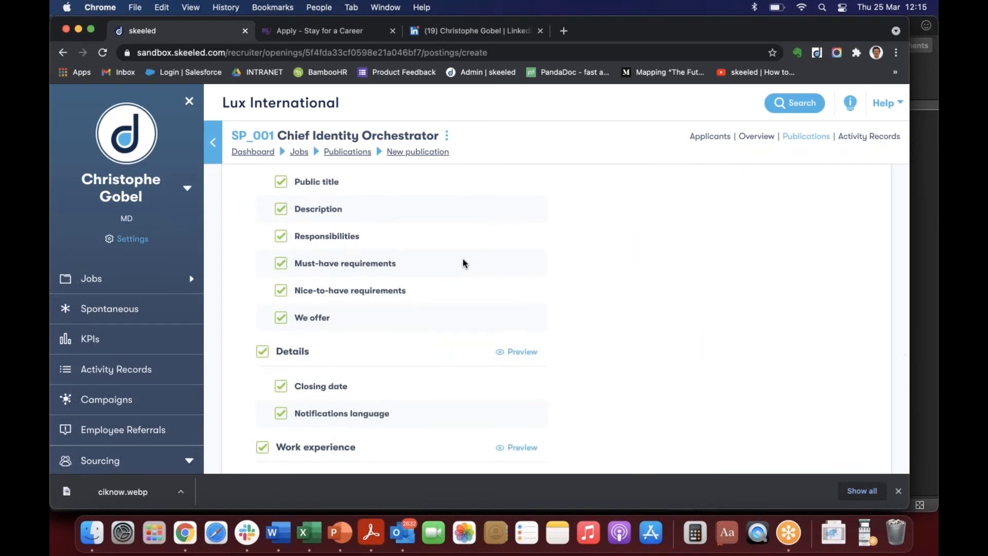
scroll(462, 263, down, 10)
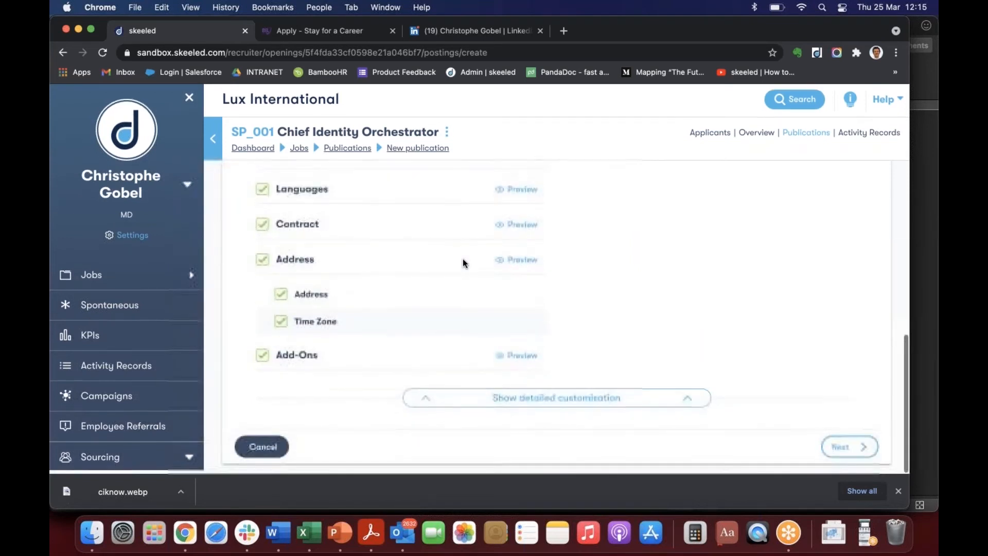
click(846, 452)
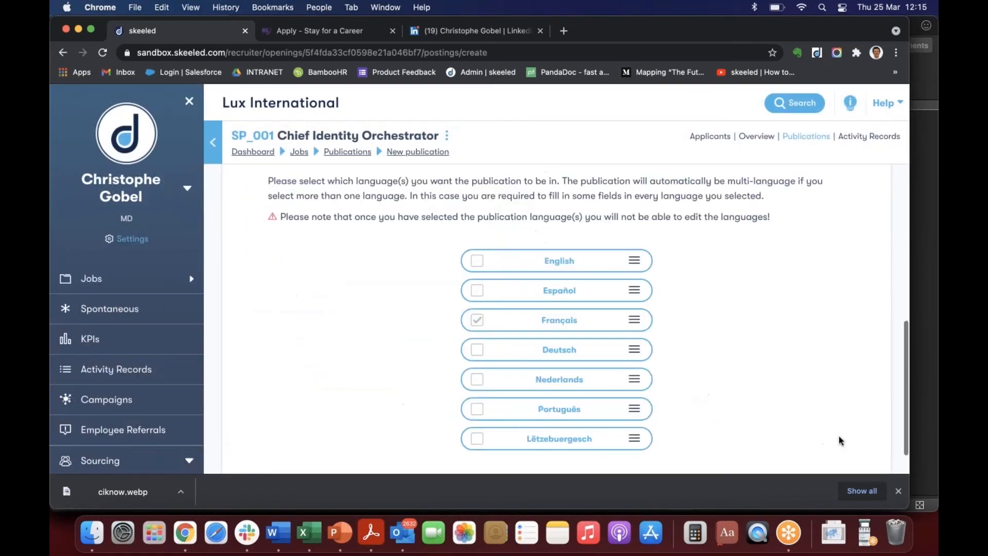
Step: Set the publication type to External publication and give it a muted red colour
click(472, 257)
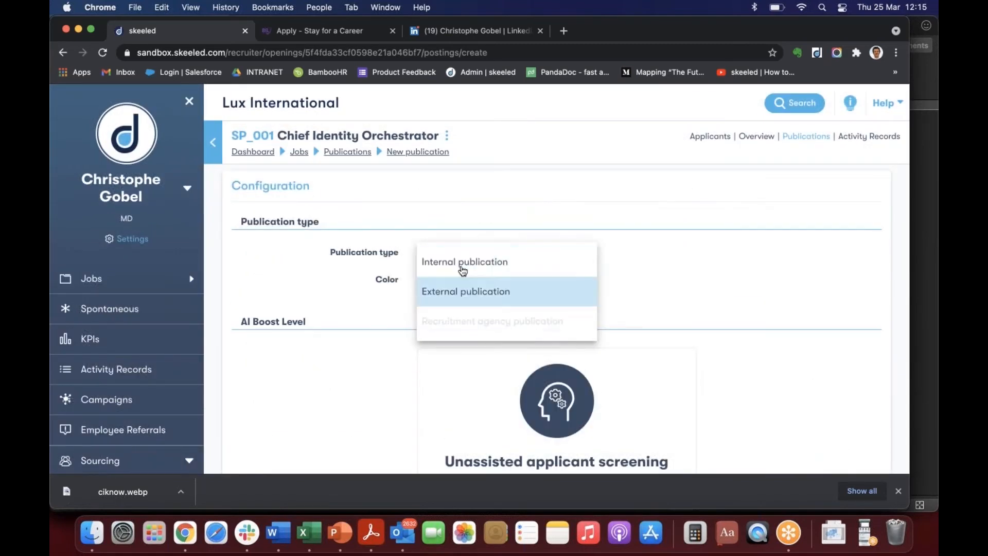
click(452, 291)
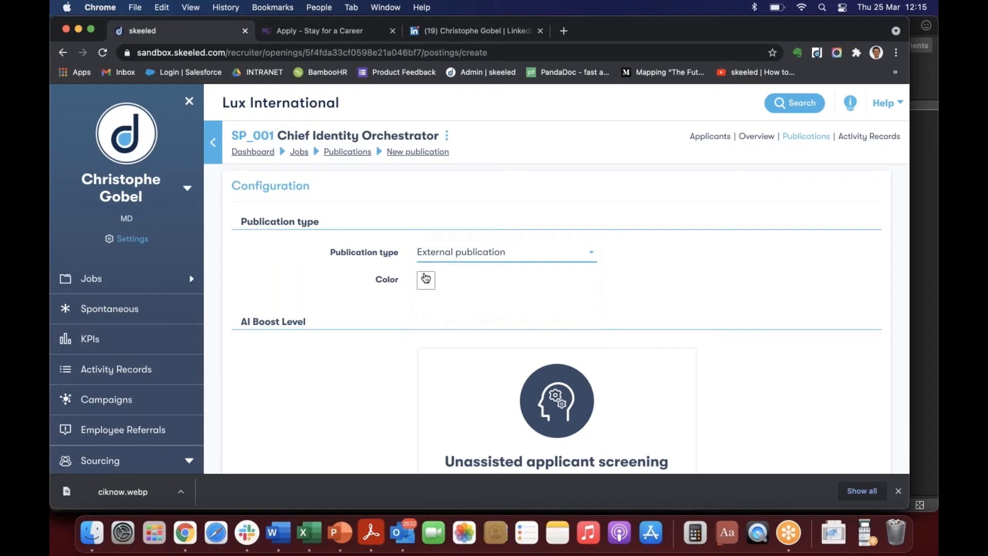
click(426, 281)
click(495, 322)
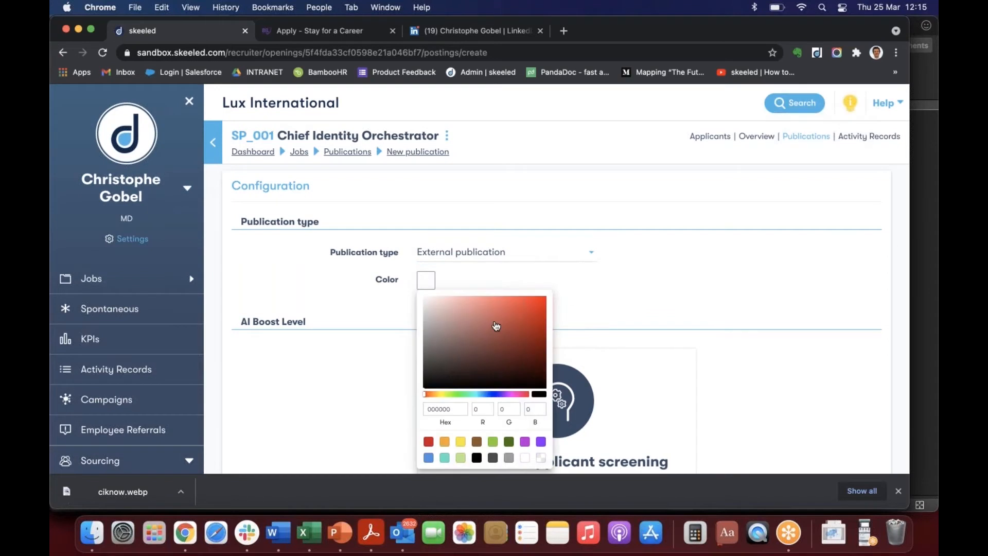
click(663, 319)
Step: Compare the AI boost level options and choose Assisted applicant screening
scroll(663, 319, down, 5)
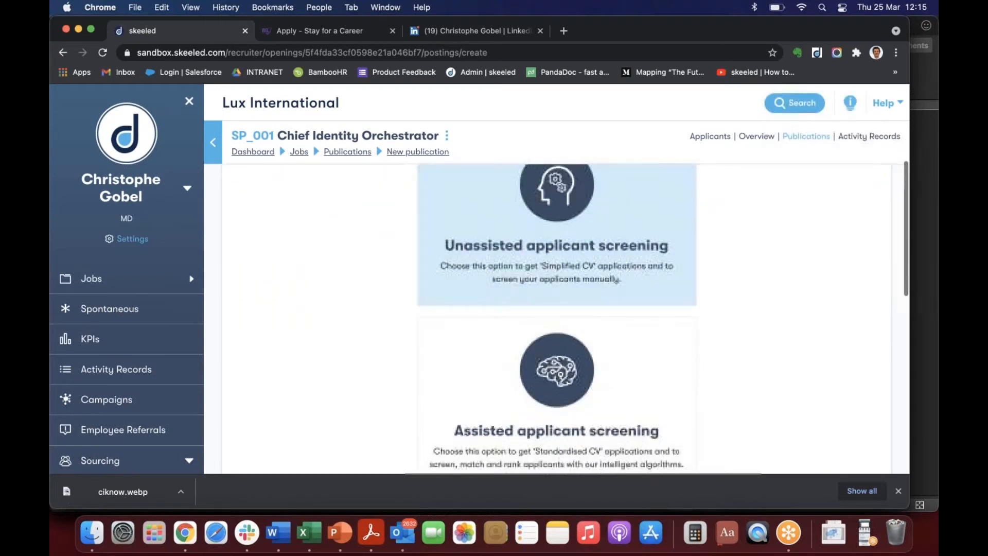
scroll(616, 279, up, 1)
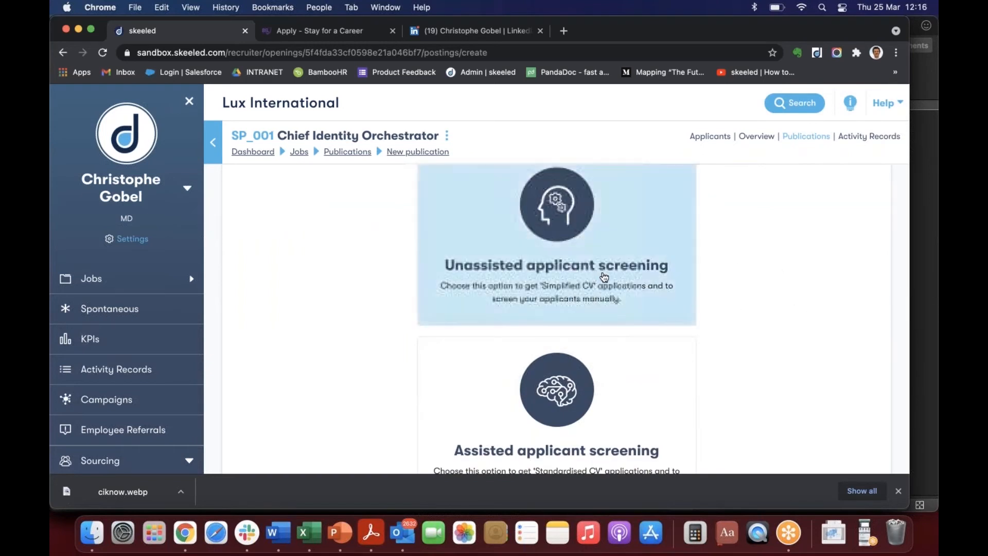
scroll(758, 357, down, 3)
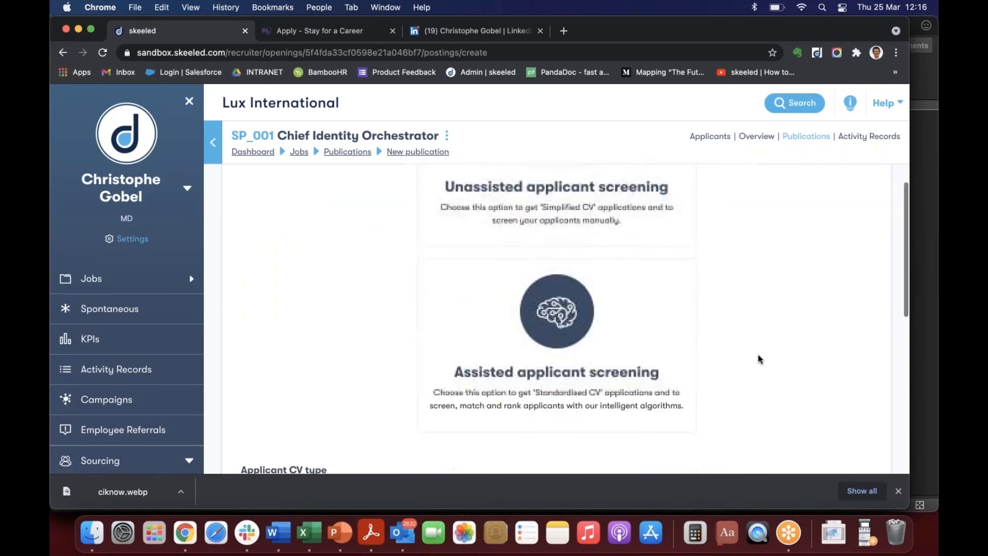
click(666, 361)
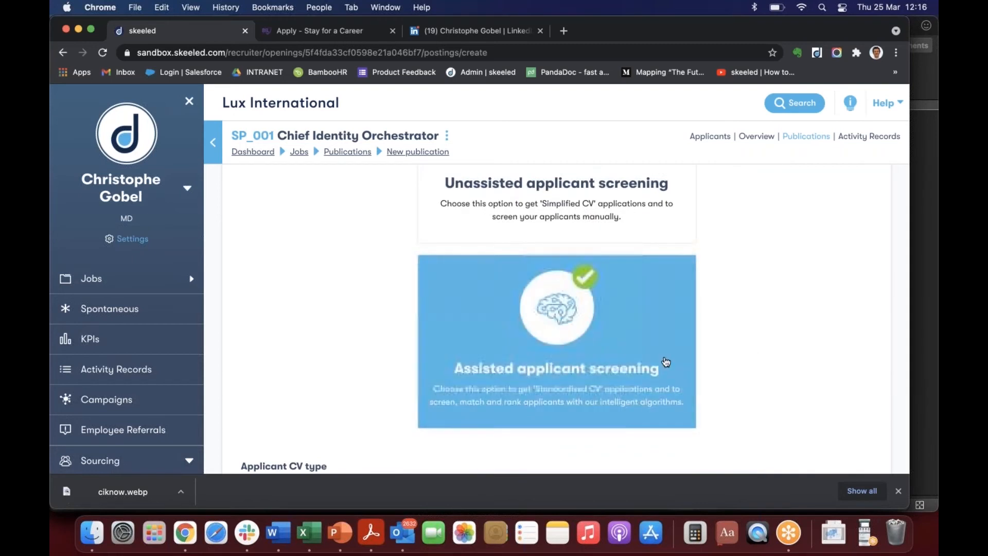
Step: Keep the Standardised CV type and Français as publication language, and continue to the job review
scroll(775, 363, down, 3)
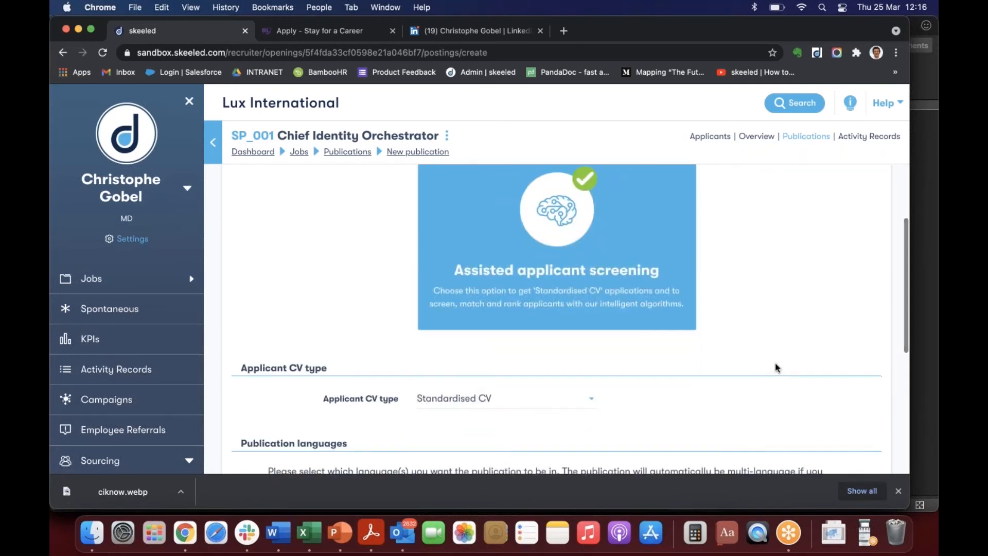
scroll(775, 362, down, 3)
scroll(570, 319, down, 1)
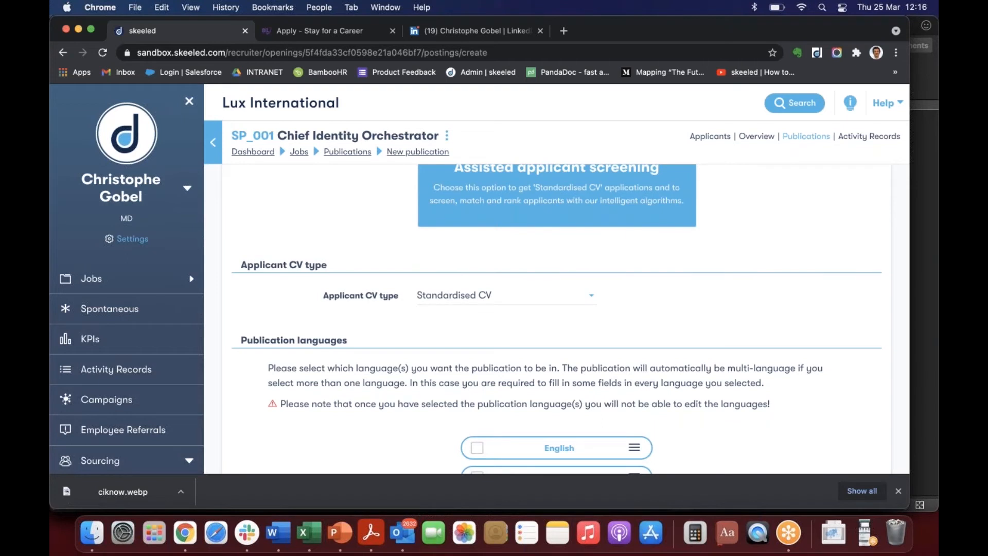
scroll(780, 369, down, 5)
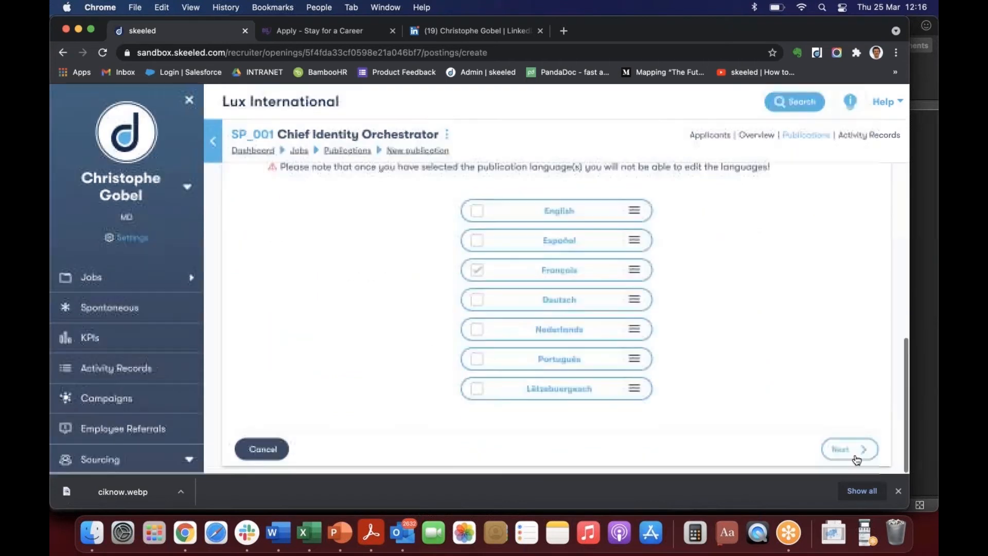
click(849, 450)
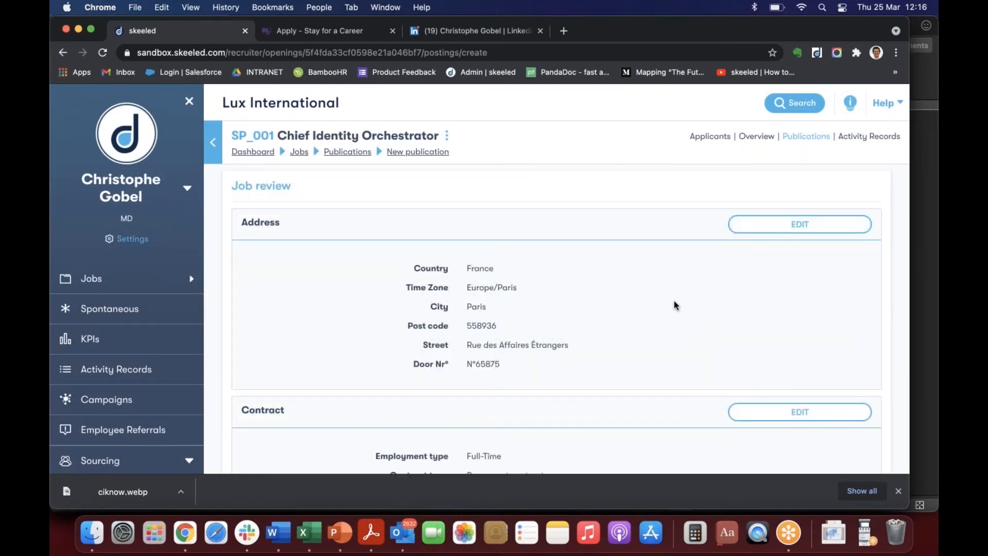
Step: Accept the job review and set the publication's closing date to 30/03/2021
scroll(676, 305, down, 5)
scroll(675, 305, down, 10)
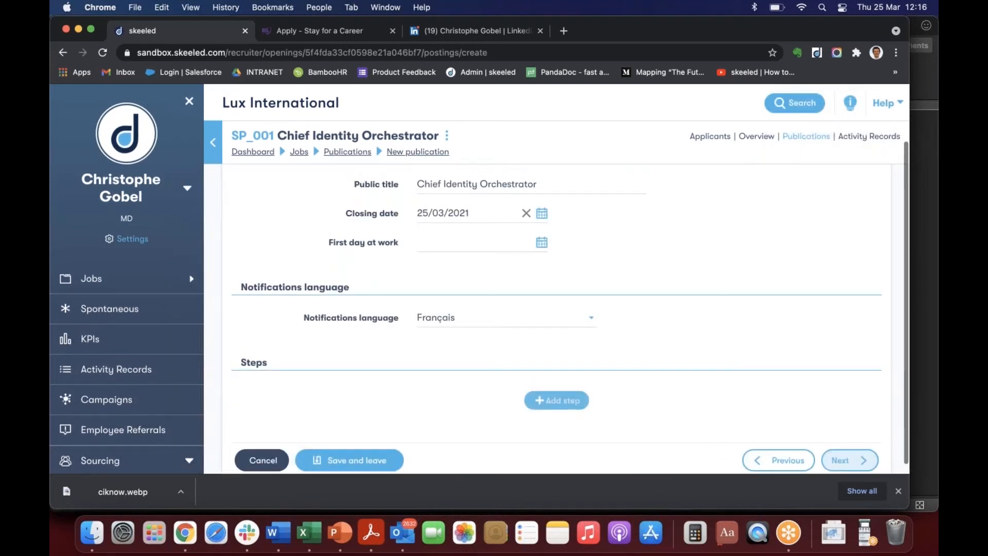
scroll(542, 281, up, 2)
click(542, 281)
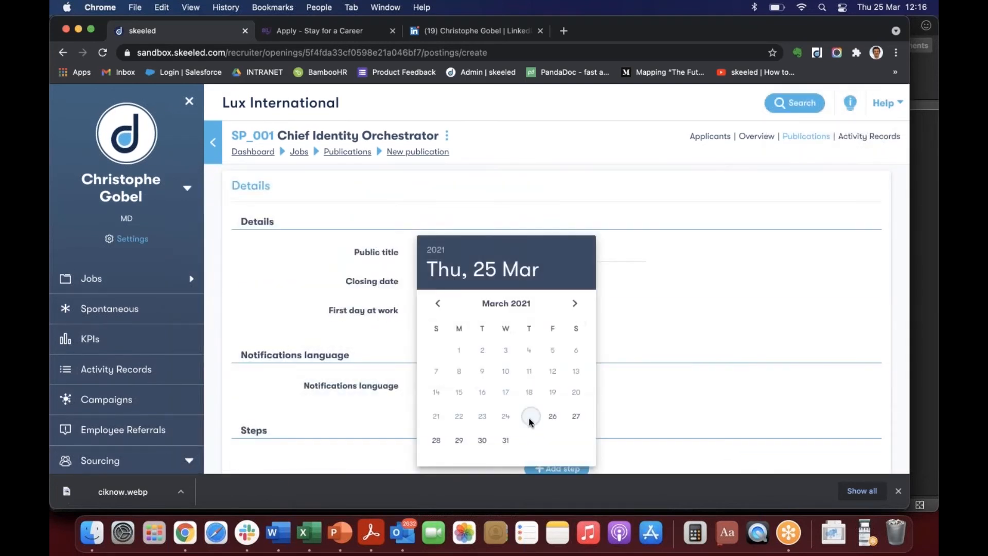
click(482, 440)
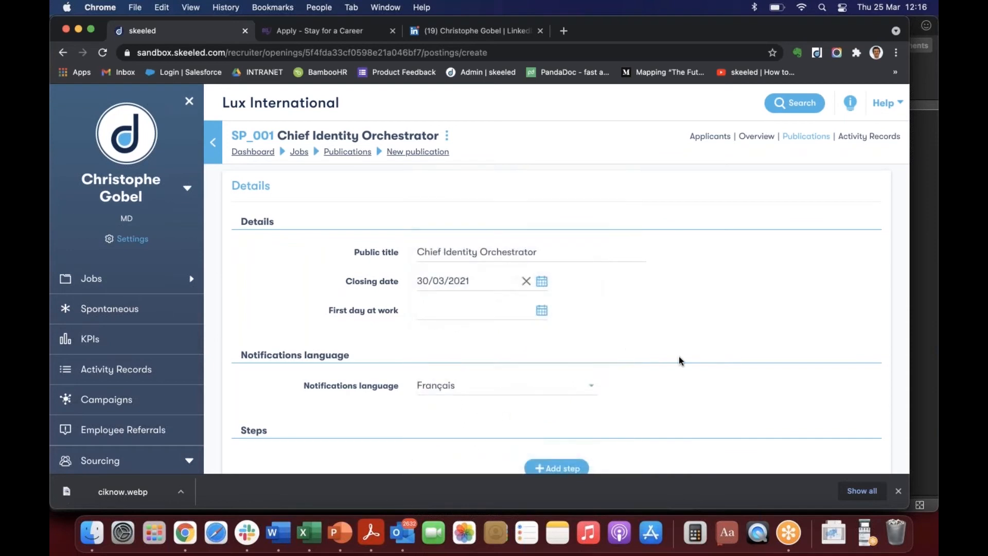
scroll(678, 356, down, 3)
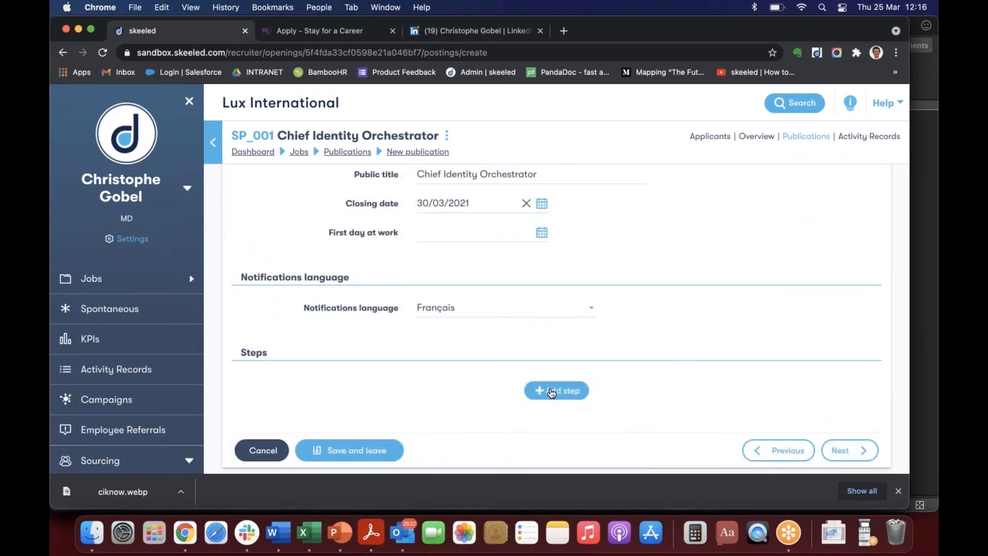
click(552, 388)
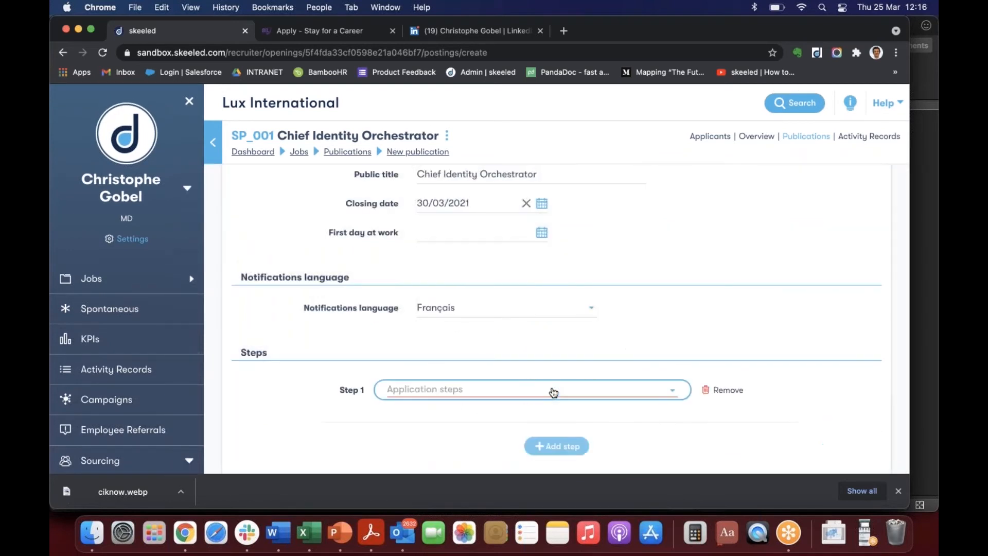
click(712, 390)
Step: Proceed to the publication's Information section, review the description, responsibilities and requirements, and continue to the add-ons
click(861, 449)
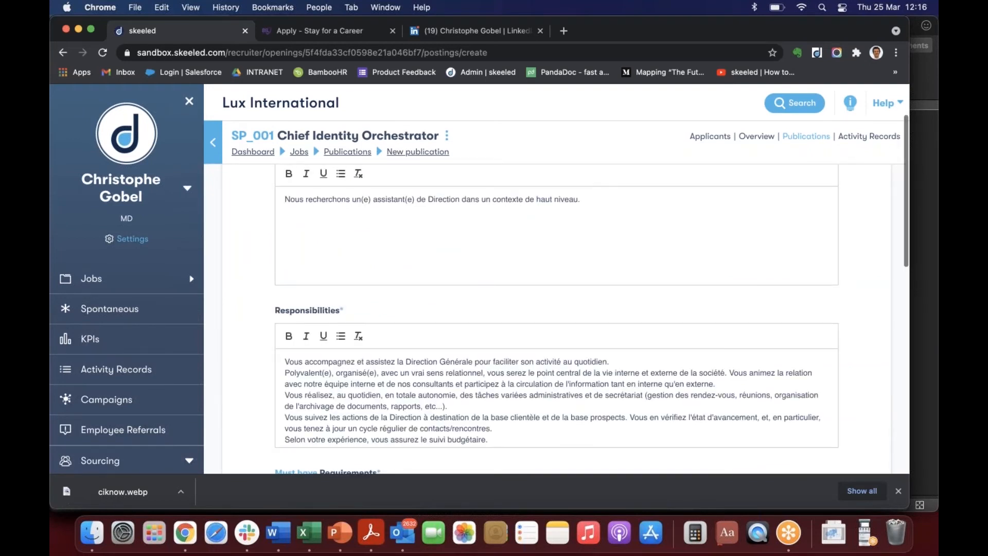
scroll(605, 263, up, 3)
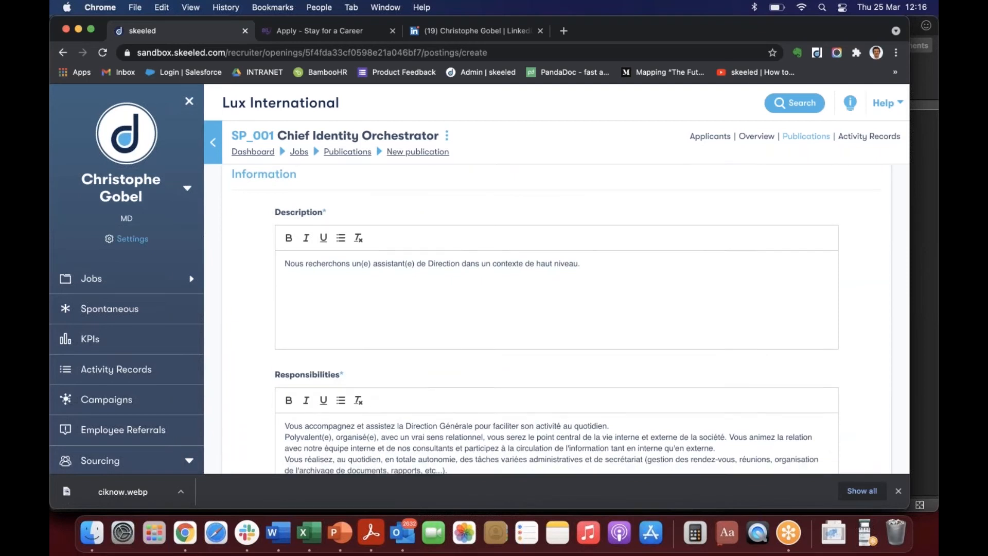
scroll(839, 351, down, 7)
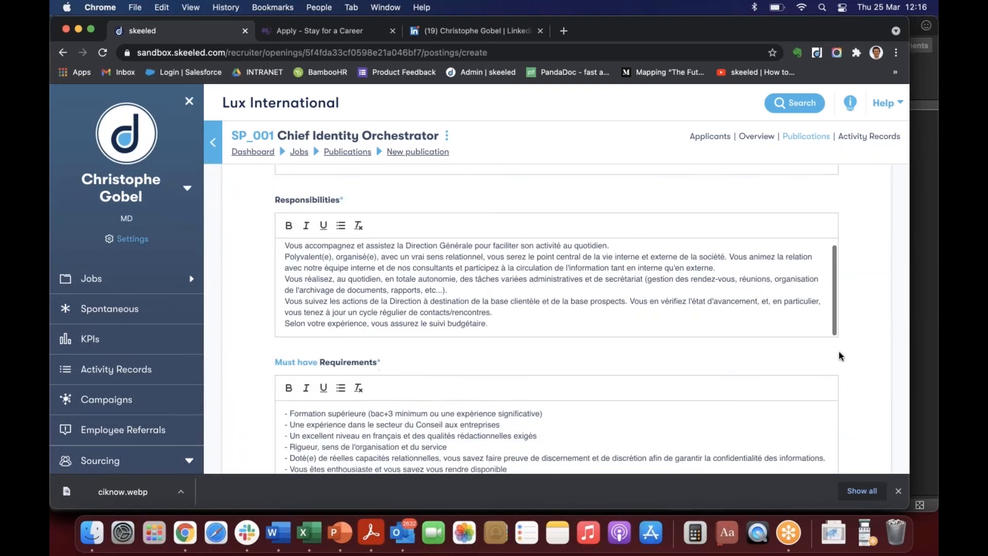
scroll(841, 355, down, 10)
click(859, 448)
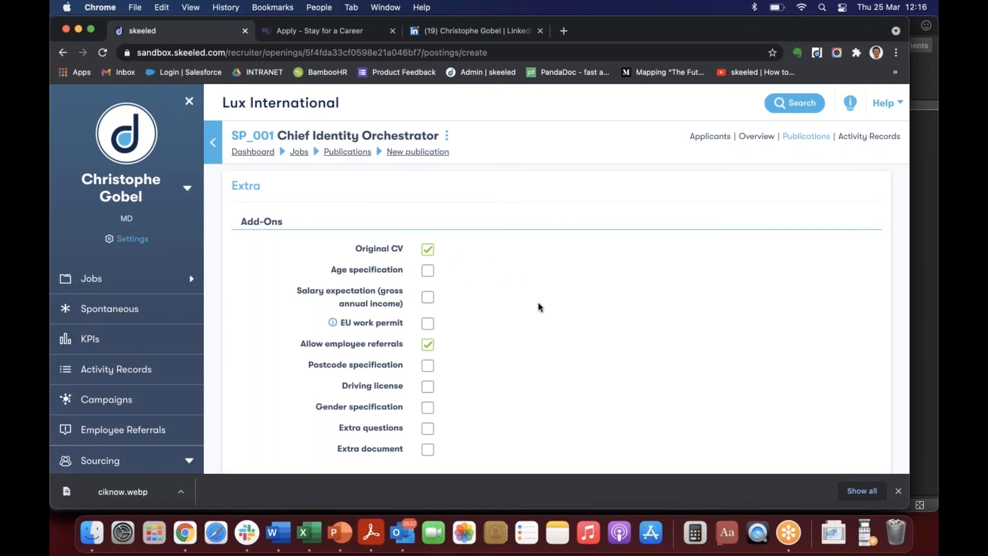
Step: Keep the Original CV and employee referral add-ons, and publish the external publication after reviewing its summary
scroll(539, 307, down, 2)
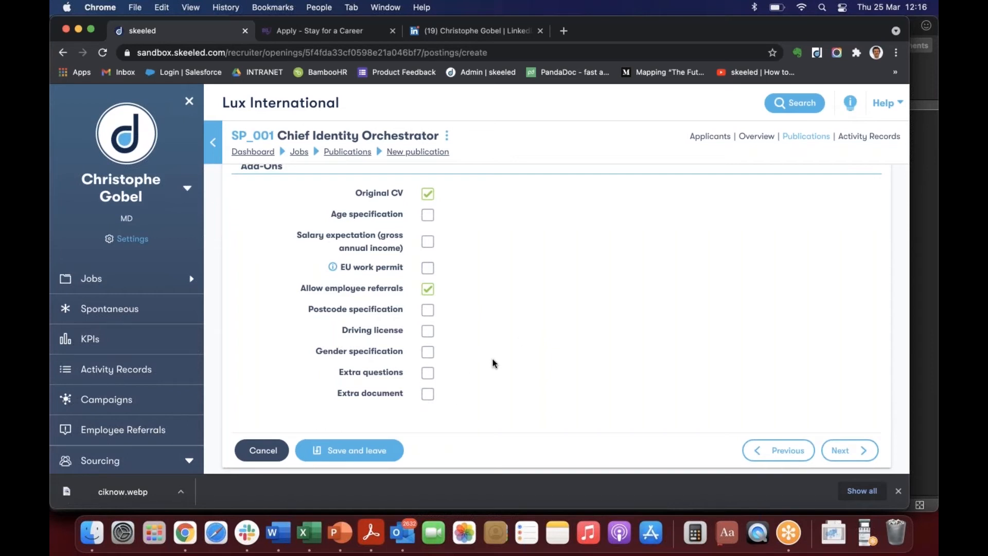
click(841, 456)
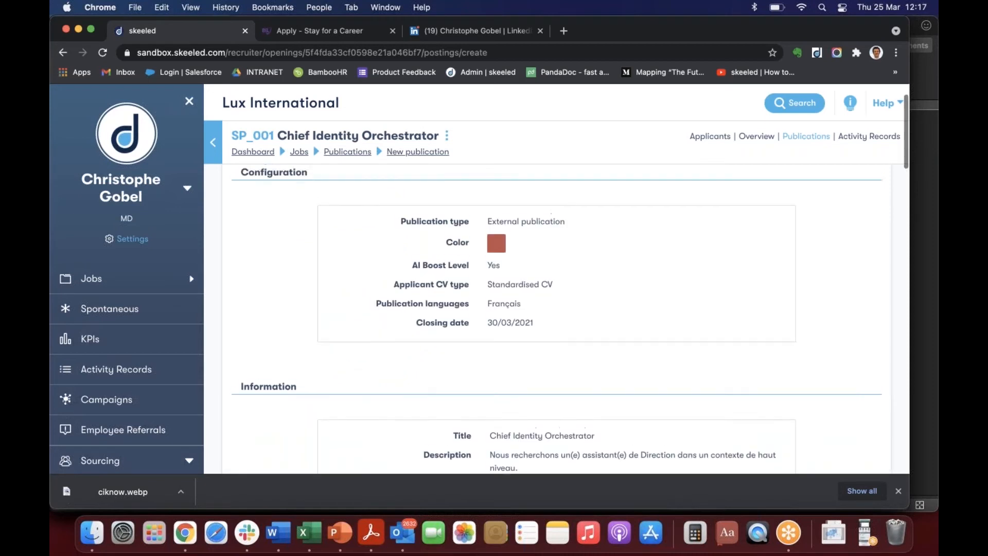
scroll(556, 320, down, 9)
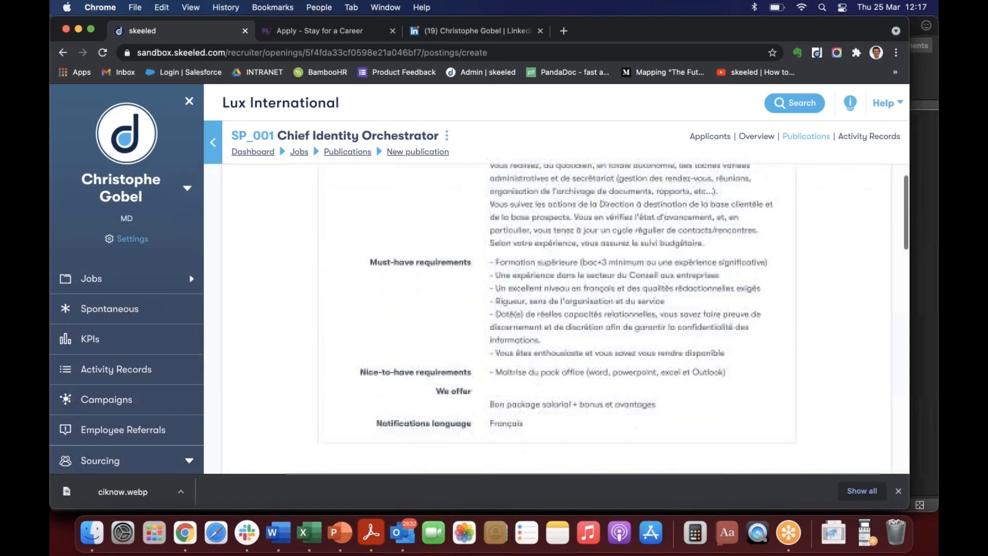
scroll(557, 319, down, 15)
click(556, 389)
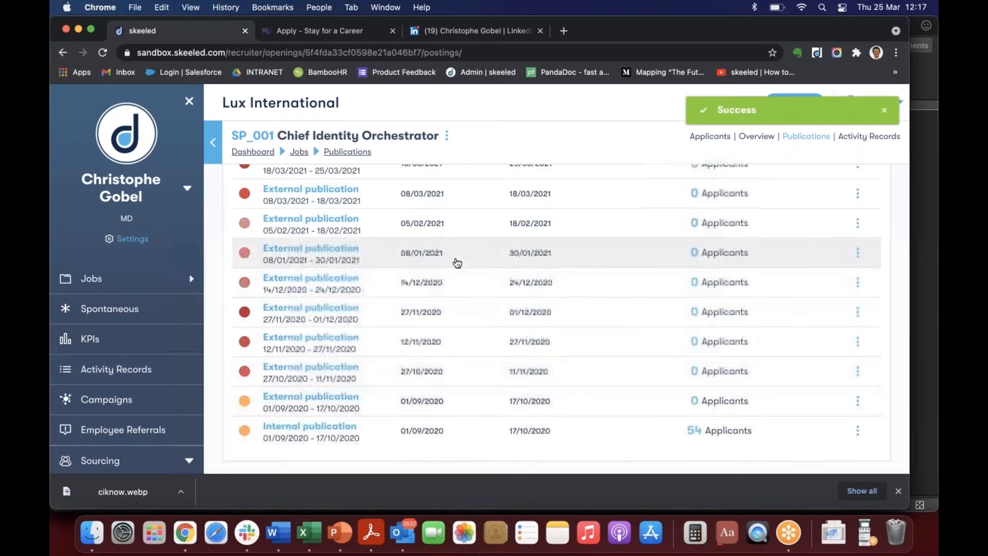
scroll(457, 263, up, 10)
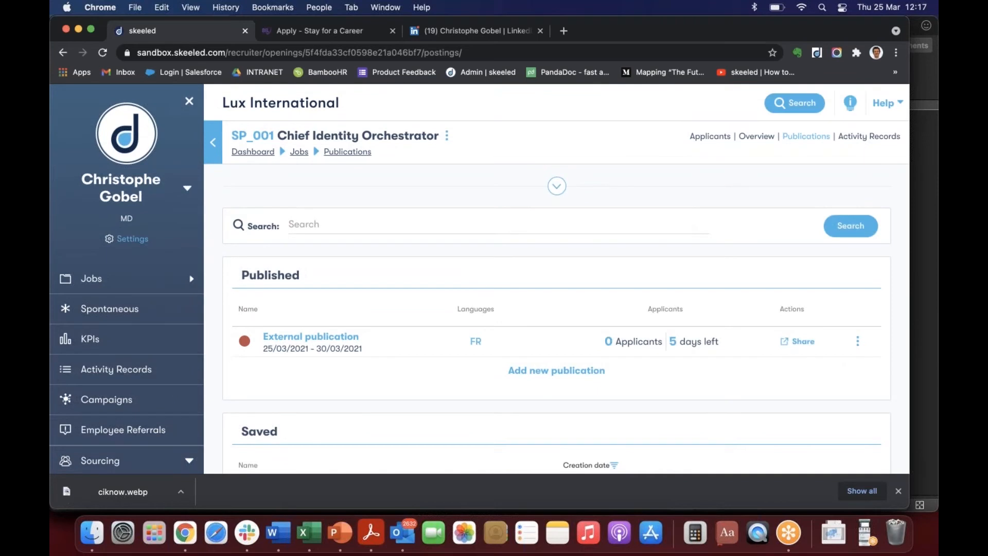
Step: Switch to the BIL career site and look through its home page, including the reasons to join and the testimonials
click(314, 32)
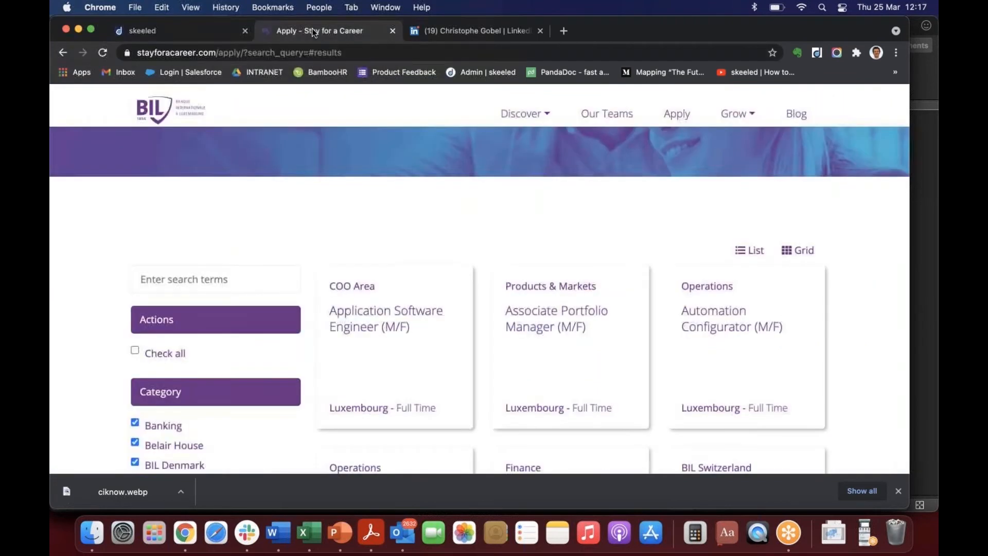
click(169, 111)
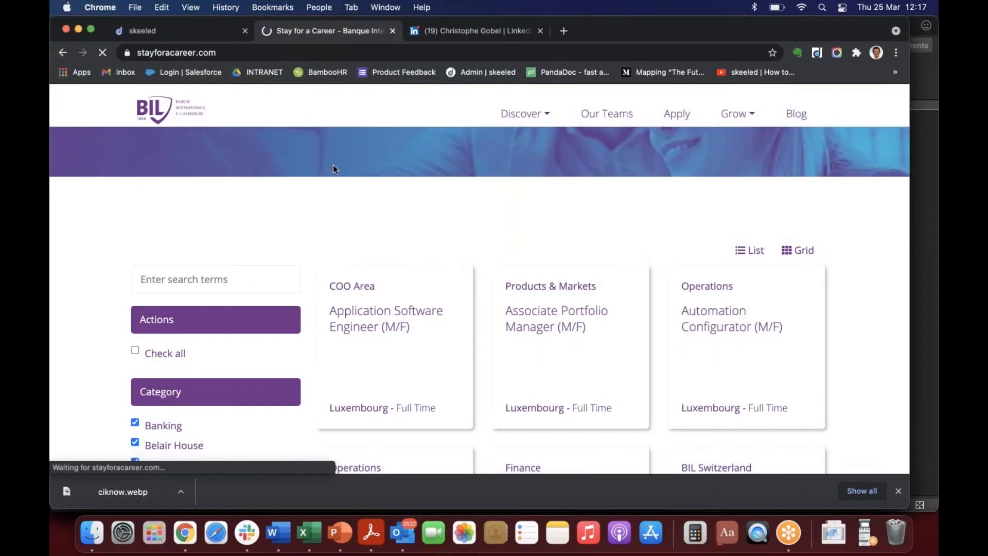
scroll(548, 328, down, 5)
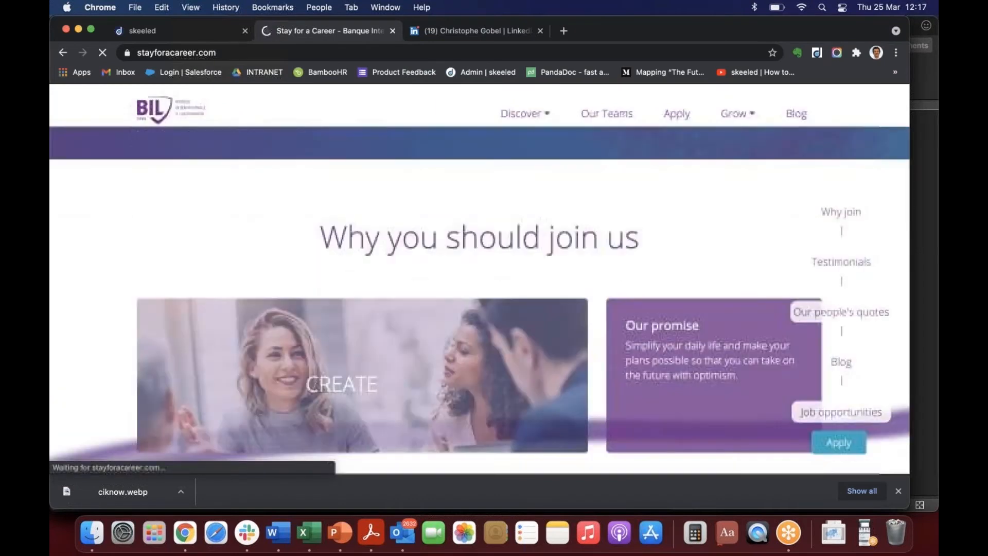
scroll(479, 298, down, 10)
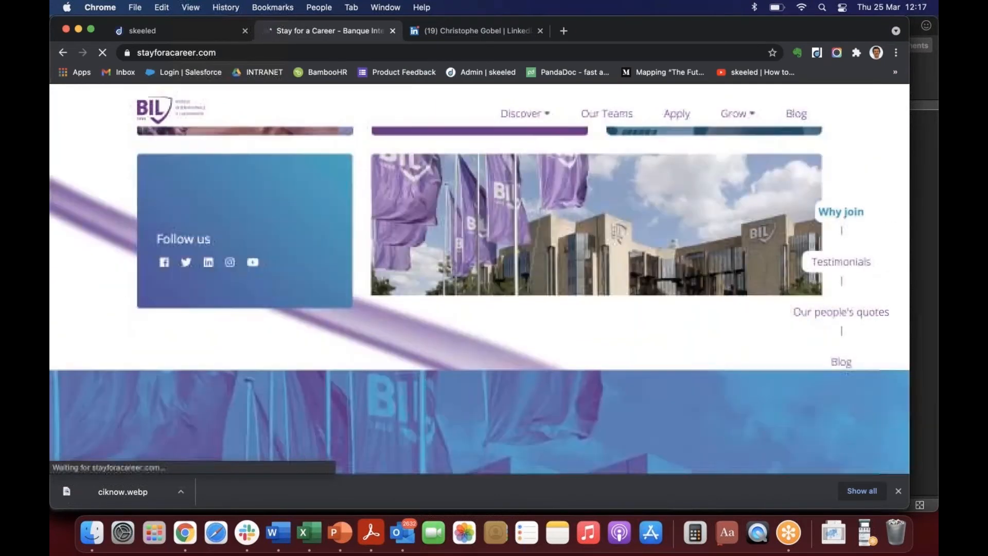
scroll(479, 299, down, 4)
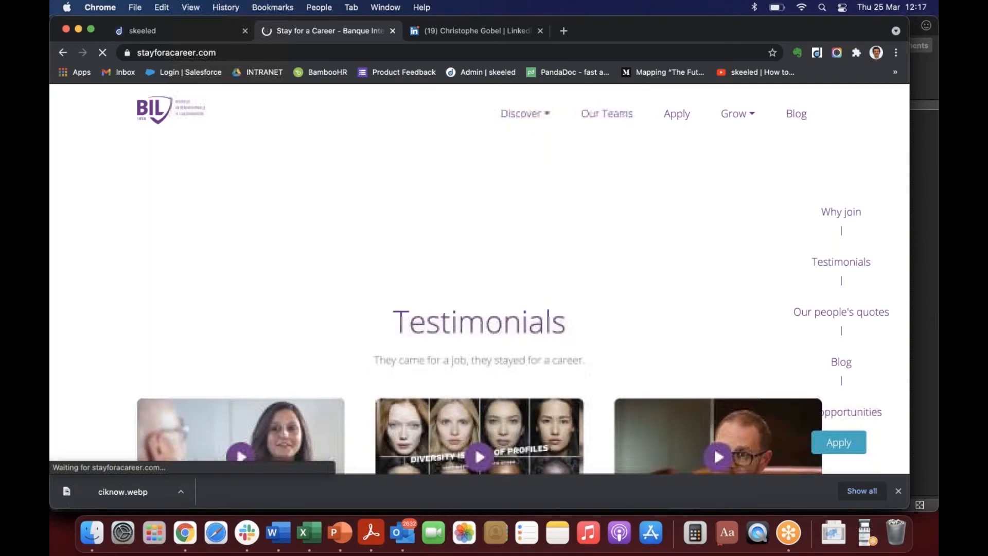
scroll(408, 349, up, 20)
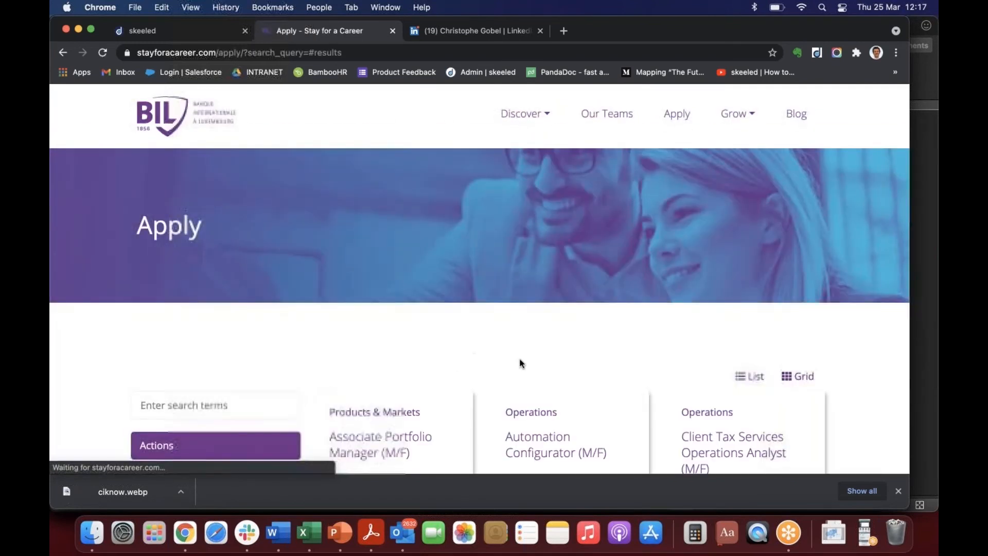
Step: Open the Automation Configurator (M/F) posting from the BIL job listings and read its description through to the application options
scroll(521, 363, down, 5)
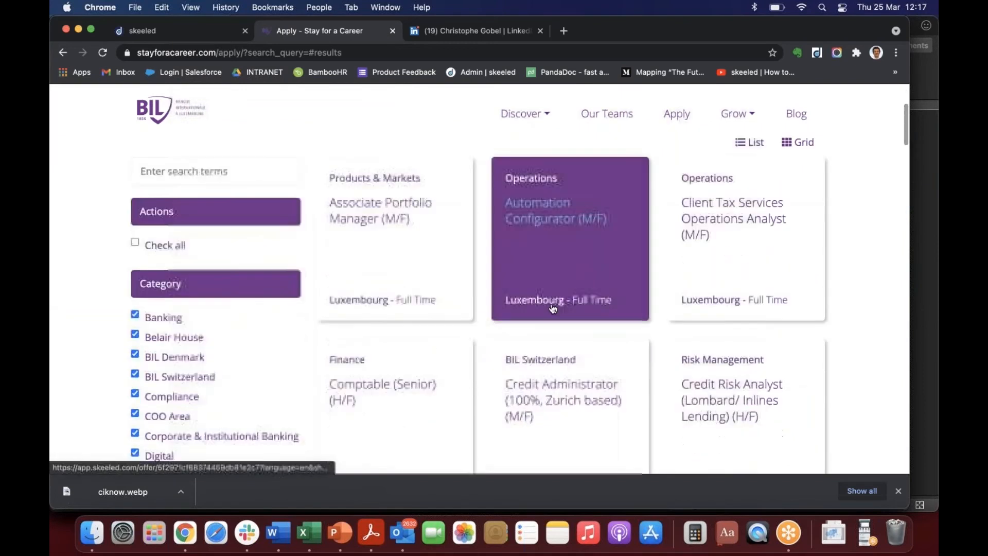
click(556, 273)
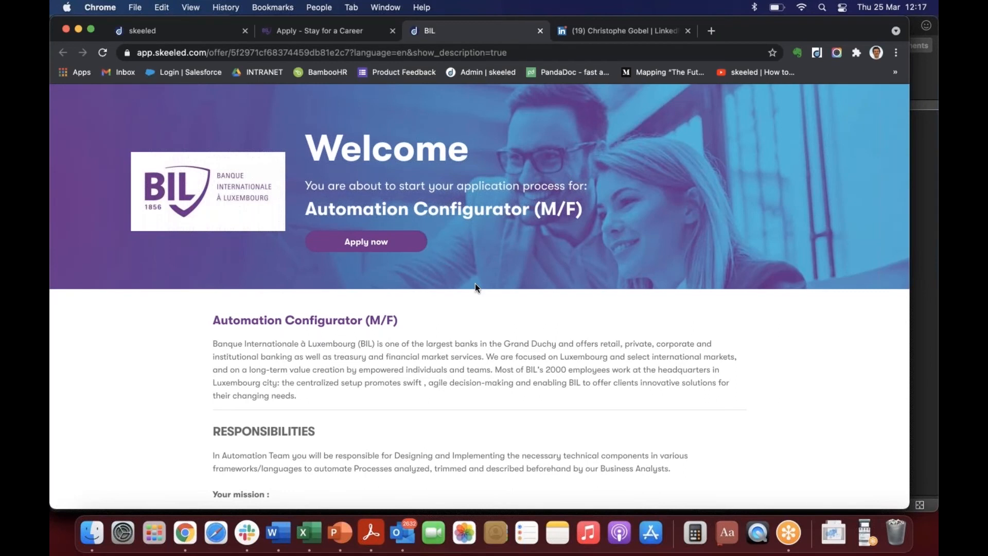
scroll(476, 284, down, 5)
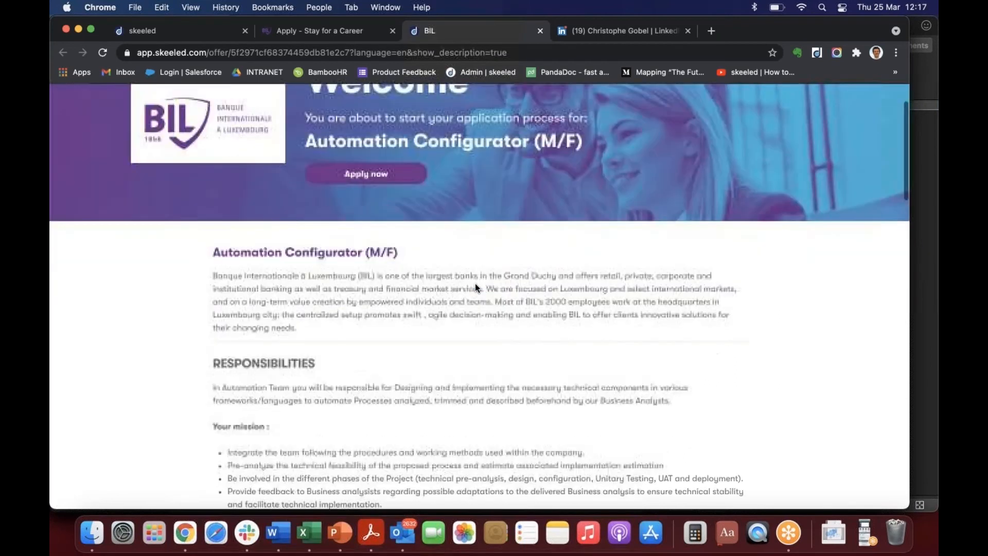
scroll(475, 283, down, 15)
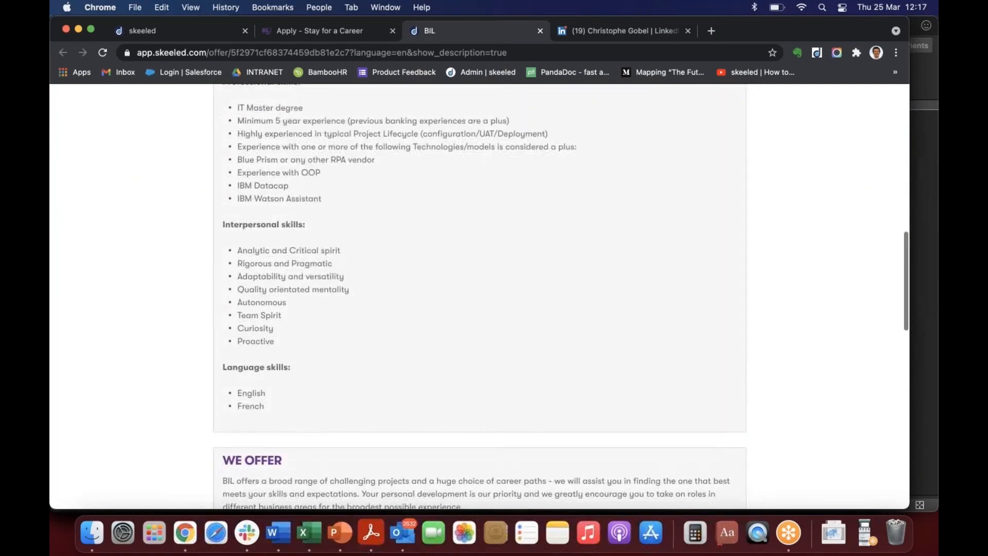
scroll(474, 283, down, 7)
scroll(475, 283, down, 9)
scroll(479, 288, down, 7)
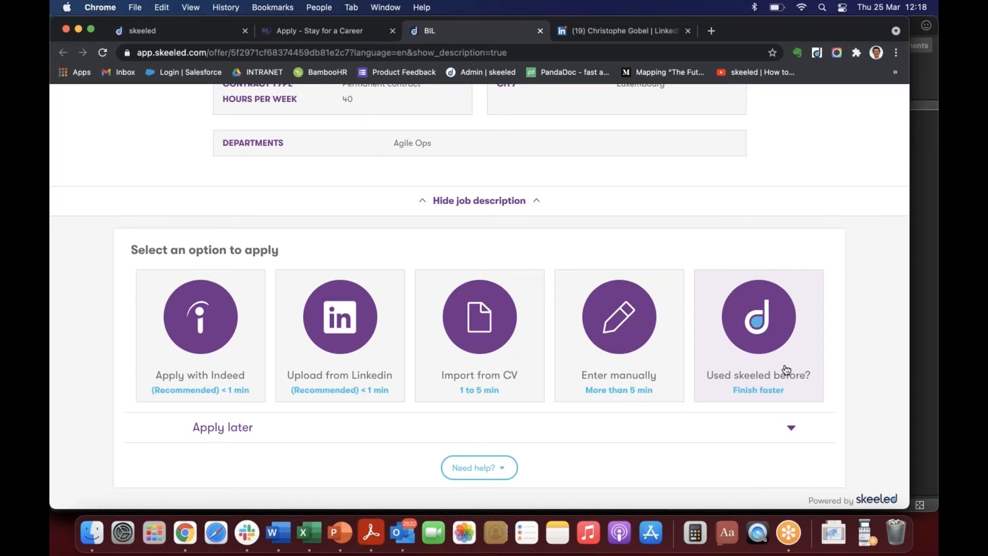
Step: Expand the Apply later form on the Automation Configurator posting and review it alongside the other application options
scroll(786, 369, down, 1)
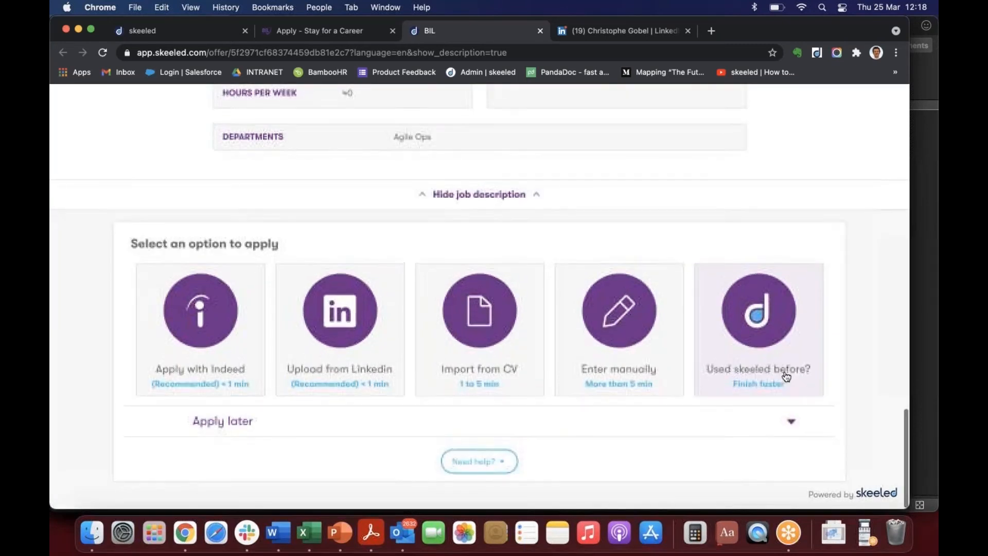
click(794, 425)
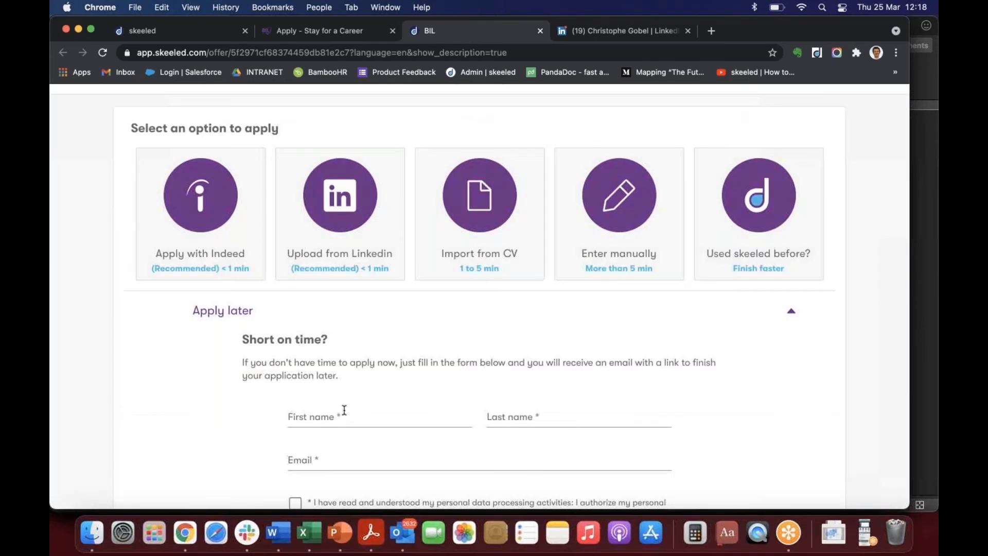
scroll(576, 400, up, 2)
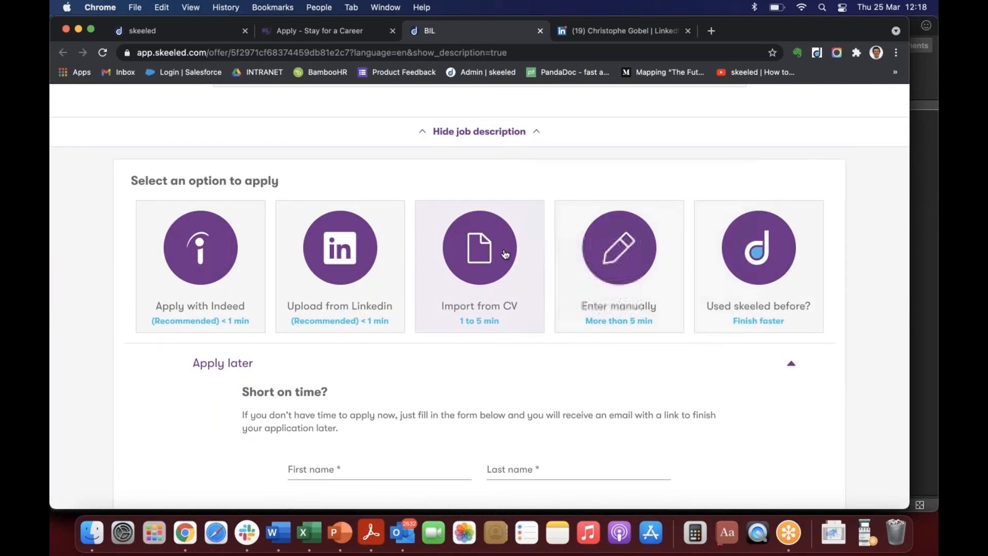
scroll(506, 254, up, 2)
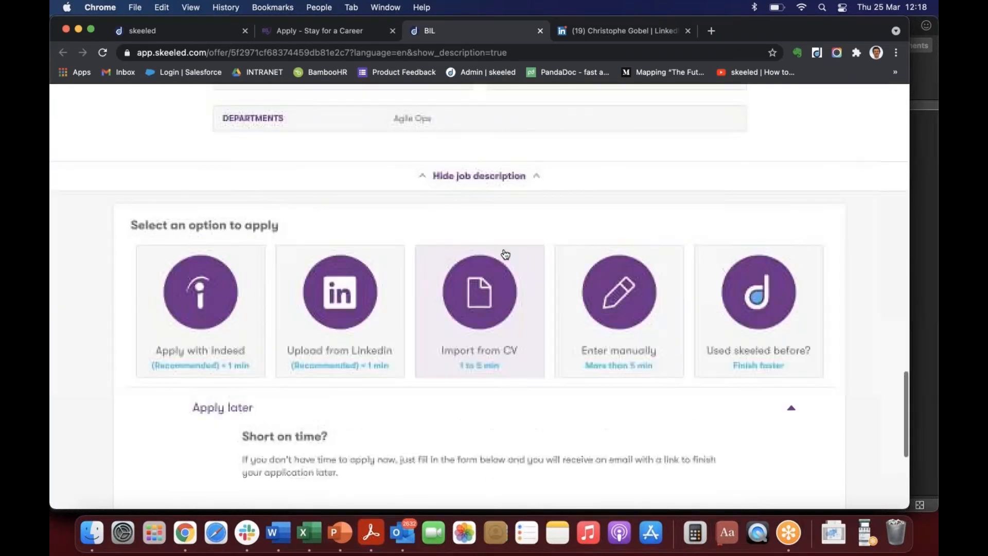
scroll(505, 254, up, 10)
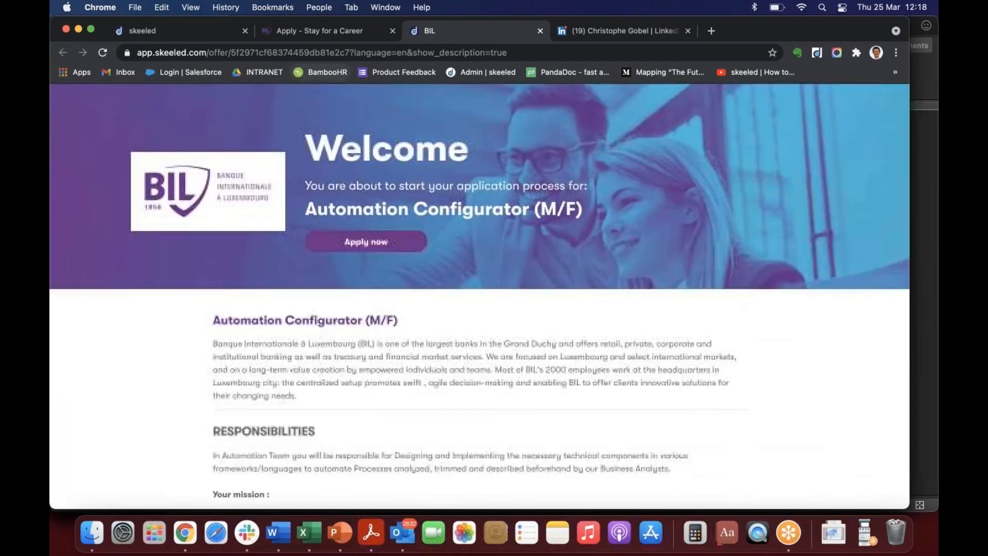
Step: Switch back to skeeled, look over the active campaigns in the Campaigns manager, and start a new campaign
click(167, 30)
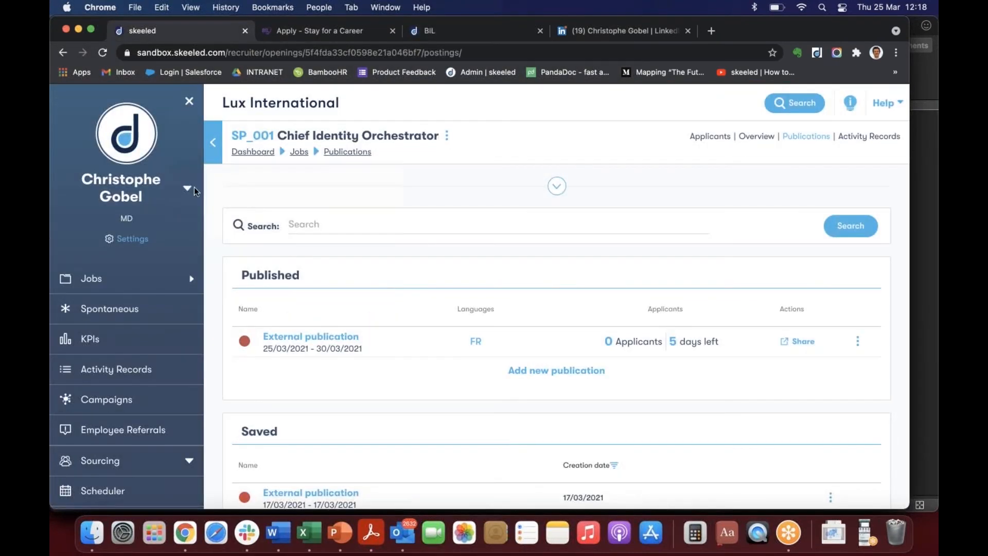
click(107, 401)
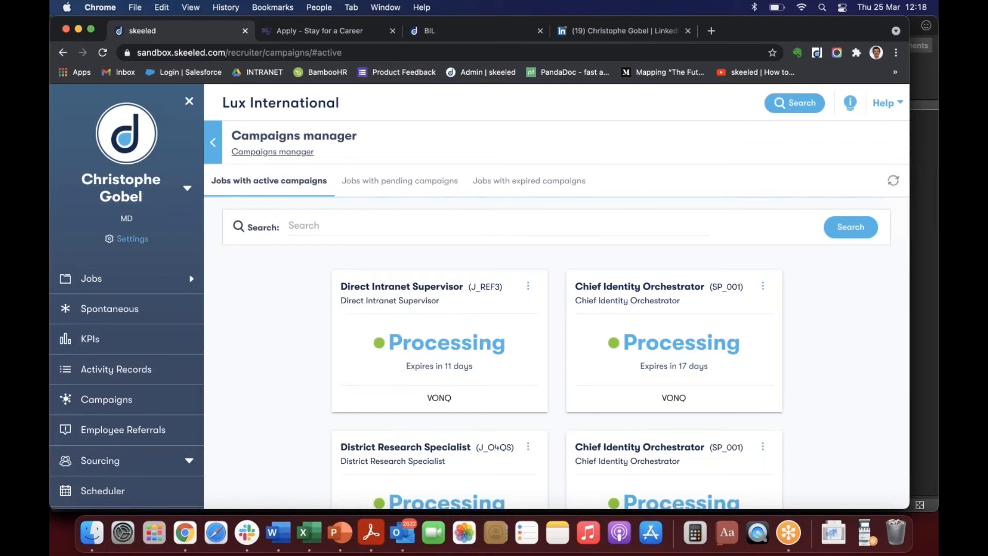
scroll(552, 340, down, 5)
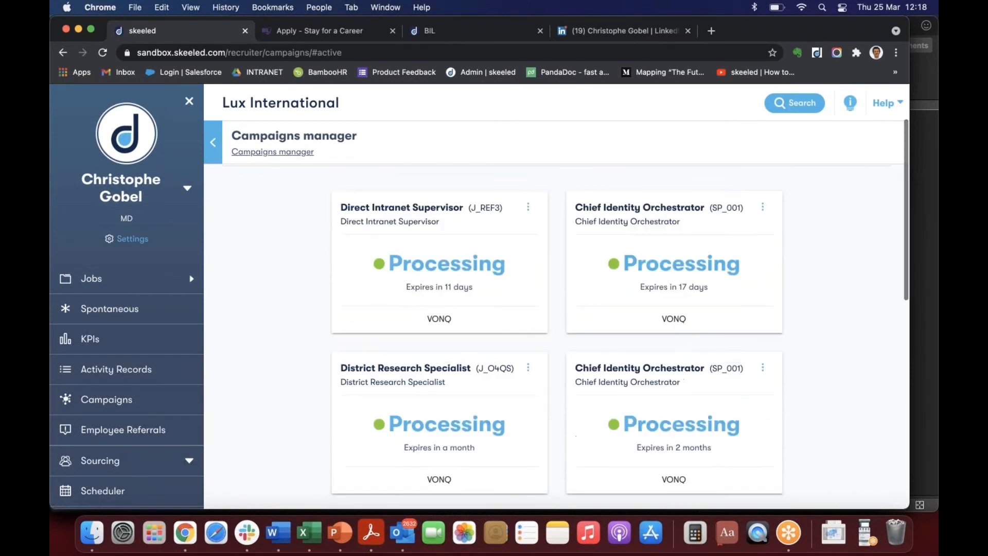
scroll(552, 339, down, 7)
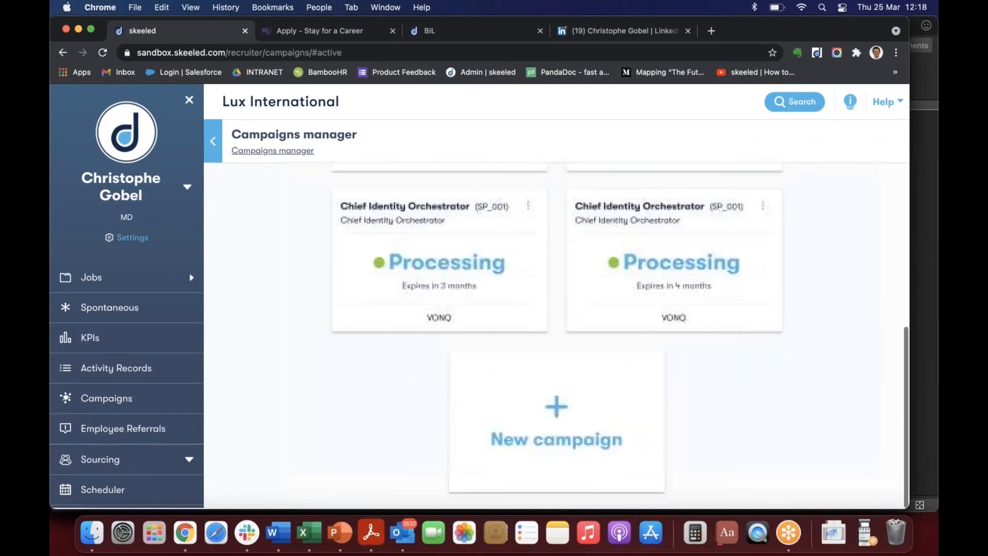
click(558, 410)
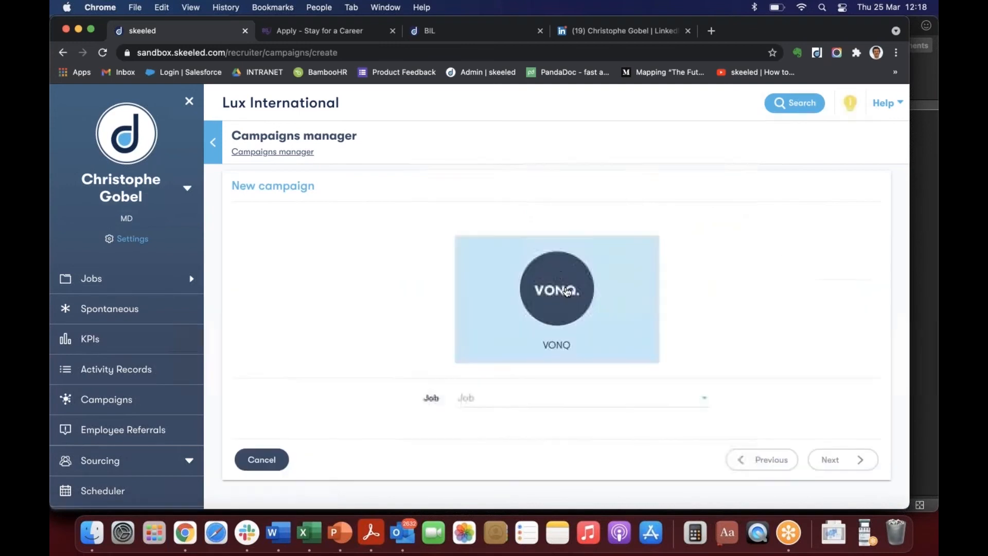
Step: Set up the VONQ campaign for the Chief Identity Orchestrator (SP_001) job in Français and continue to the job boards
click(544, 402)
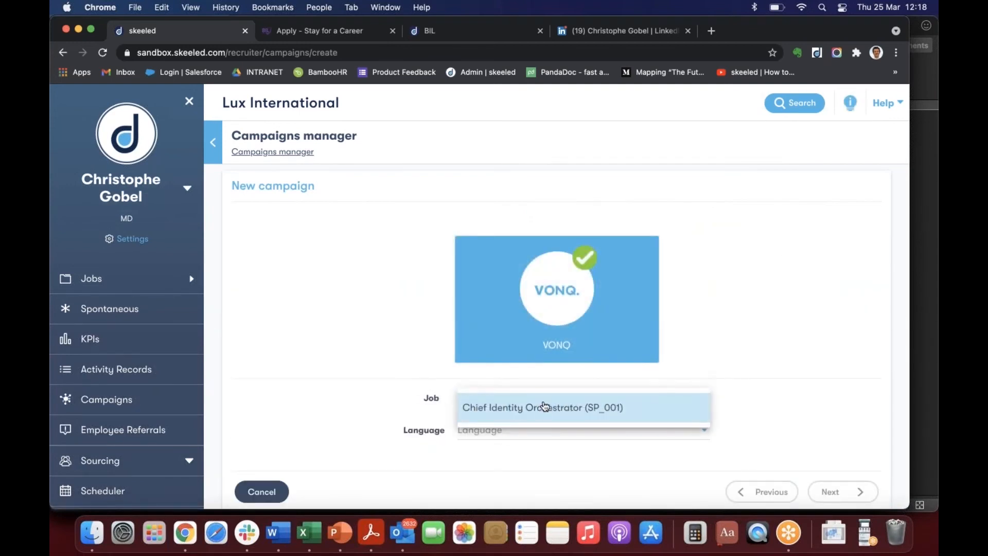
click(545, 410)
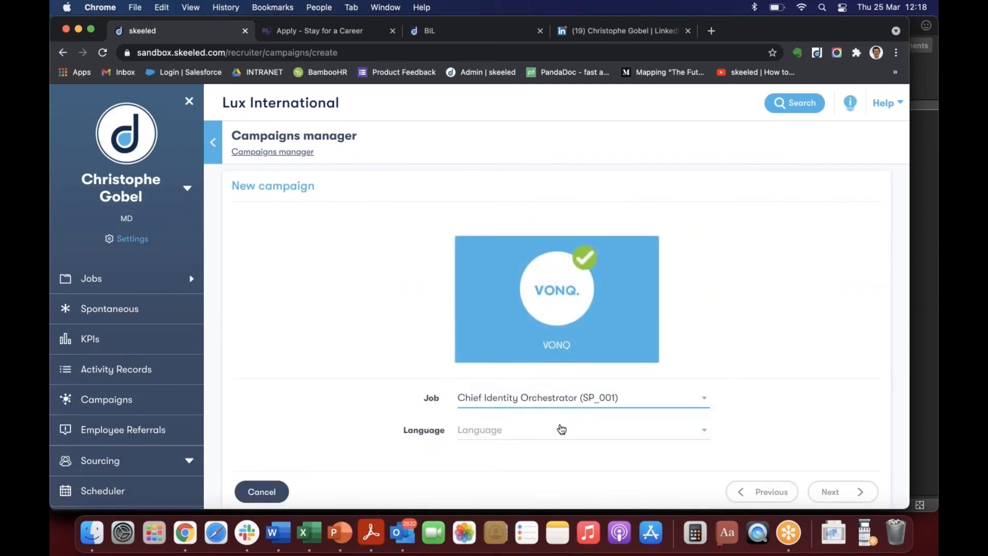
click(561, 429)
click(539, 442)
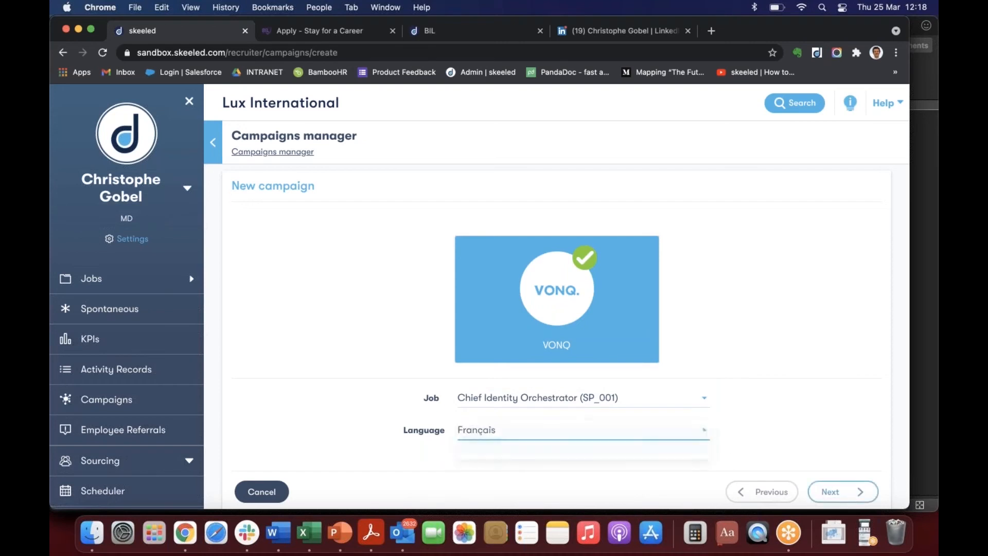
click(841, 493)
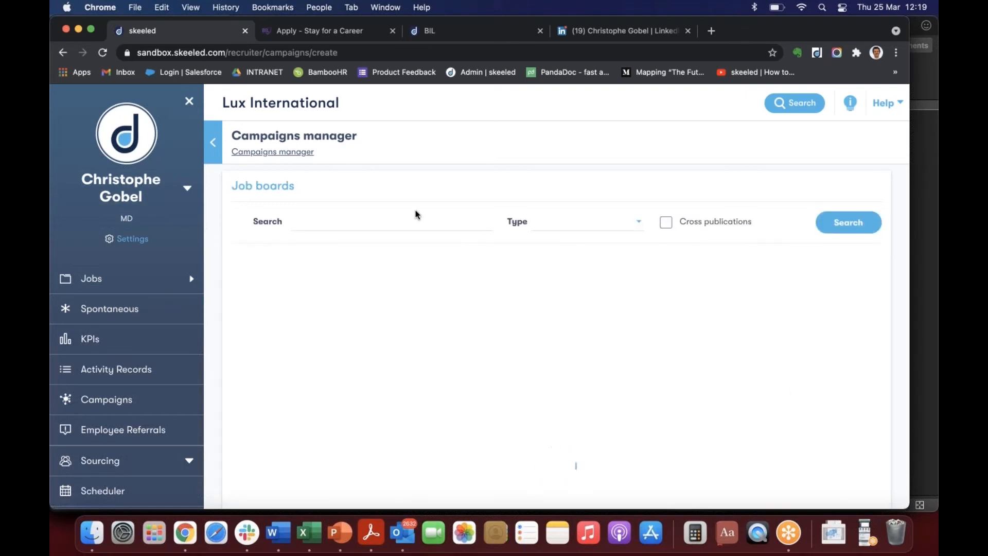
Step: Search the job boards for "guardian" and add The Guardian Jobs - Enhanced Job Ad to the campaign
click(326, 218)
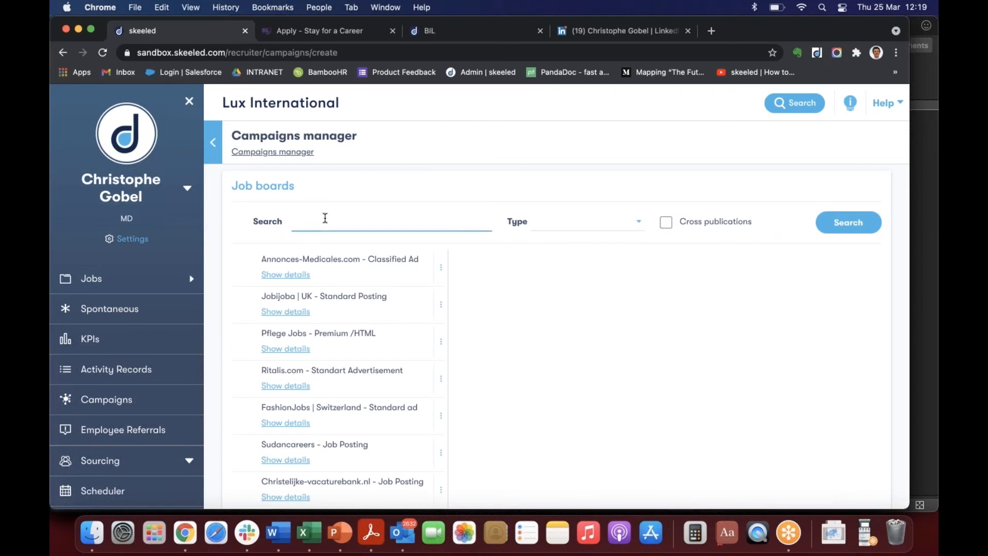
text(guardian)
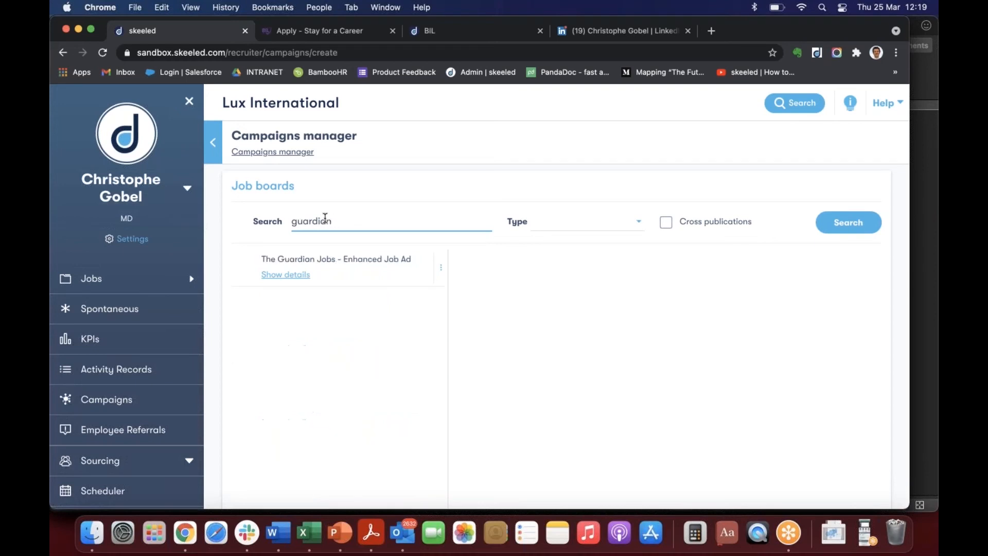
click(295, 277)
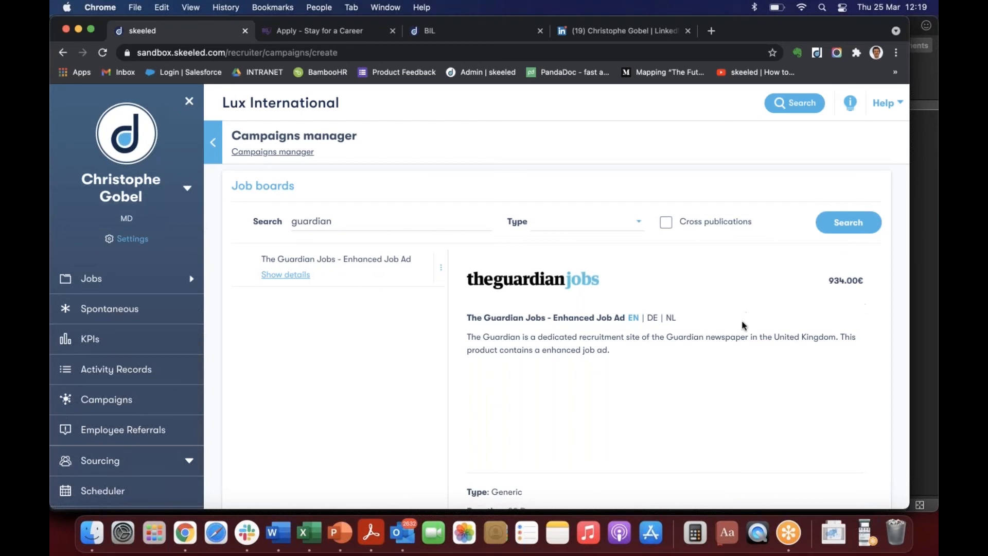
scroll(556, 392, down, 4)
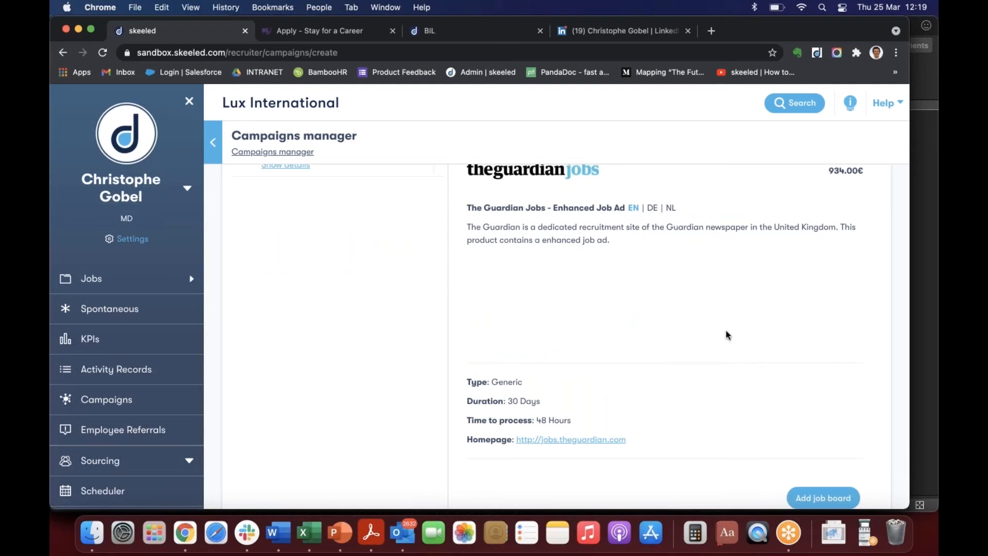
click(813, 496)
scroll(734, 407, down, 3)
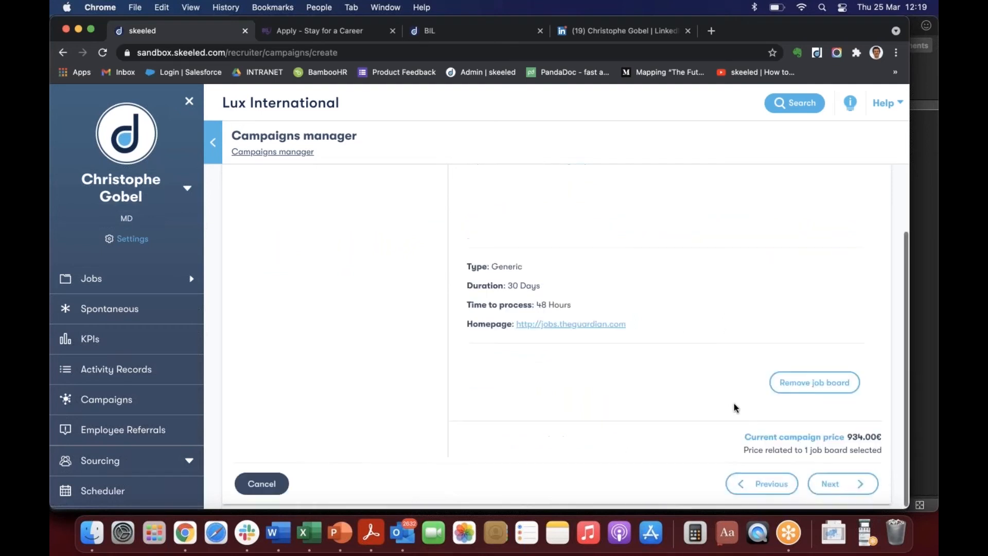
scroll(734, 403, down, 1)
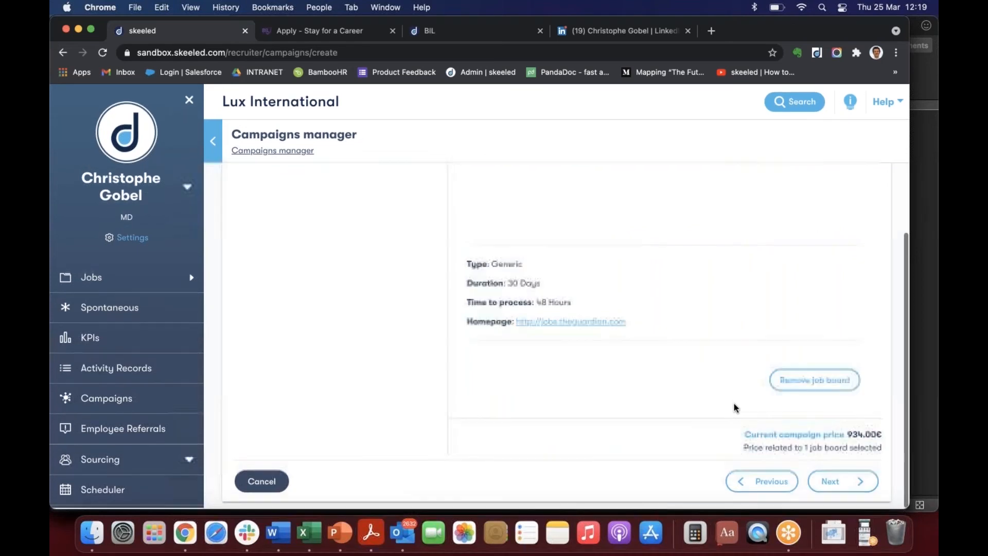
Step: Search the job boards for "economist" and add The Economist - Standard Job Posting with Logo to the campaign
scroll(734, 408, up, 5)
click(343, 223)
key(BackSpace)
key(BackSpace)
key(BackSpace)
key(BackSpace)
key(BackSpace)
key(BackSpace)
key(BackSpace)
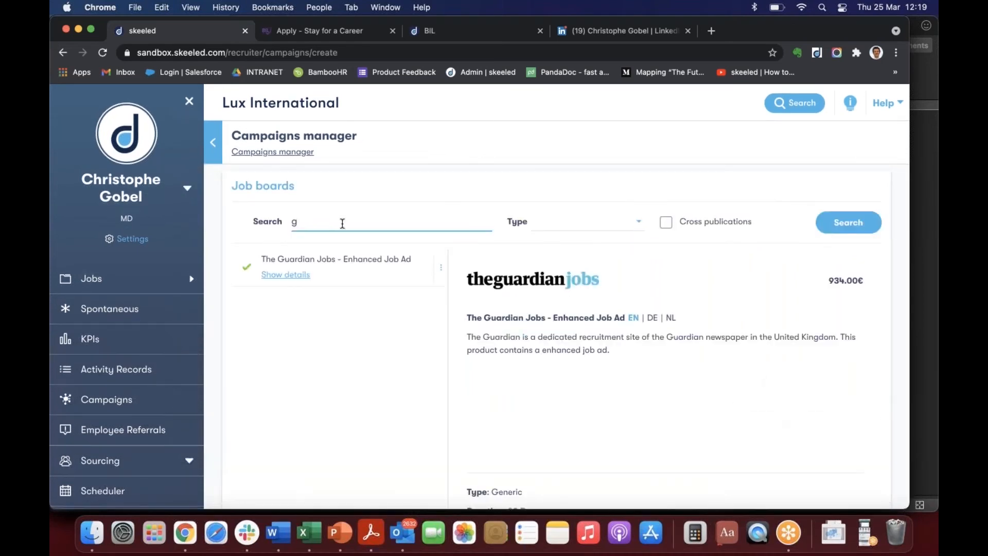
text(economist)
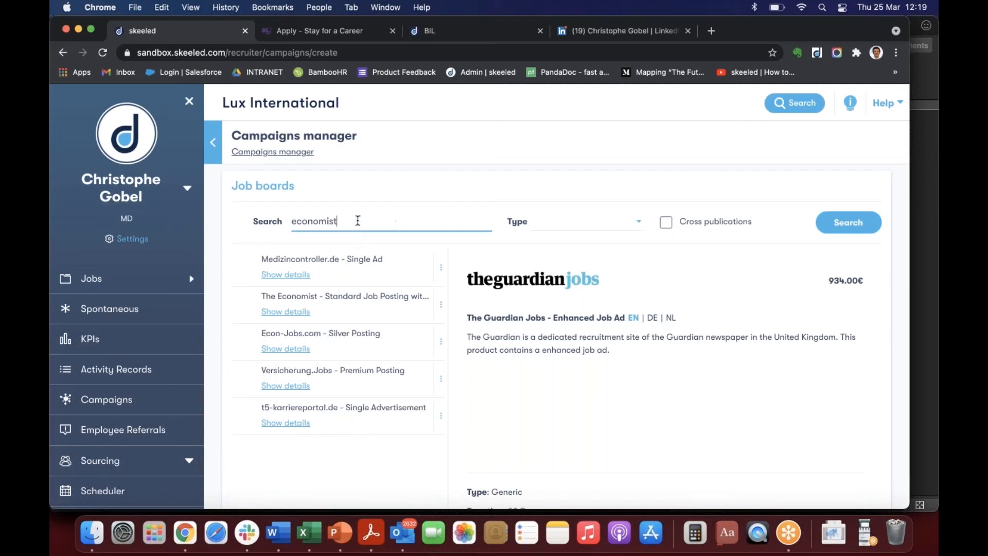
click(285, 312)
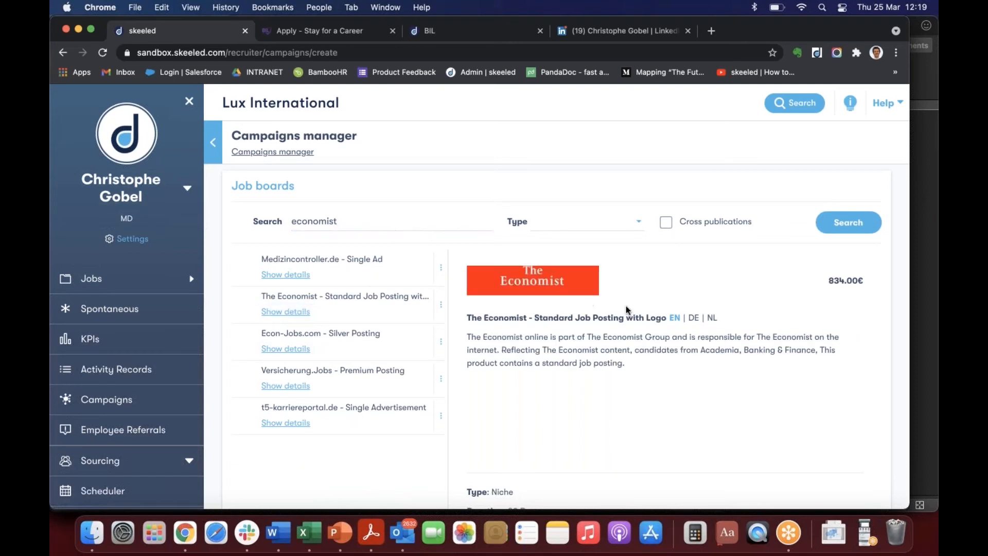
scroll(753, 331, down, 5)
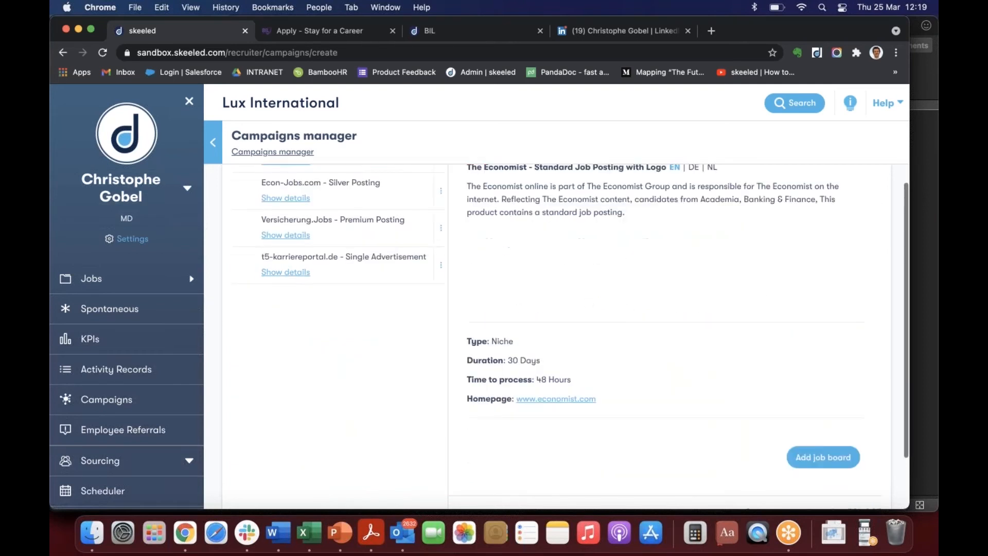
click(823, 400)
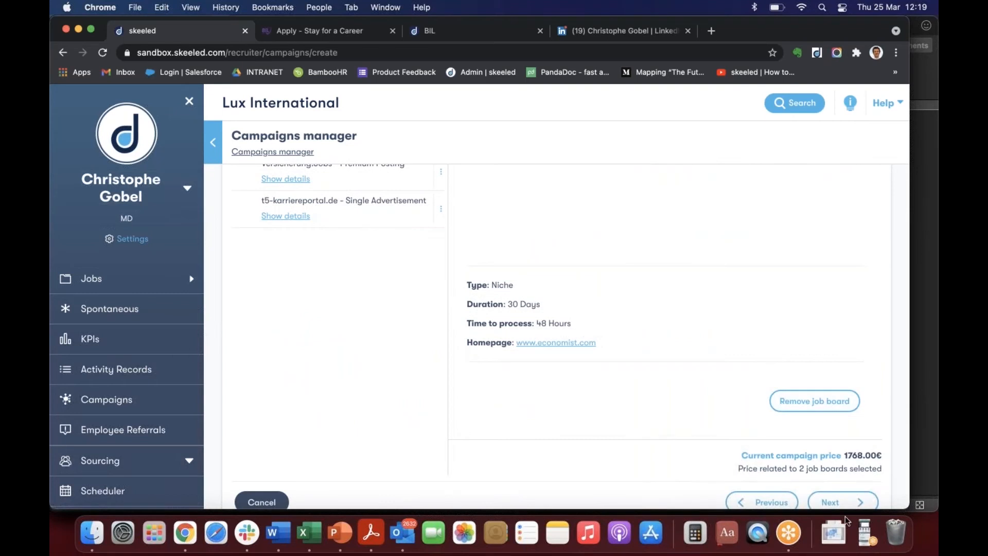
Step: Continue to the campaign details form and review the description, company information and job details
click(843, 502)
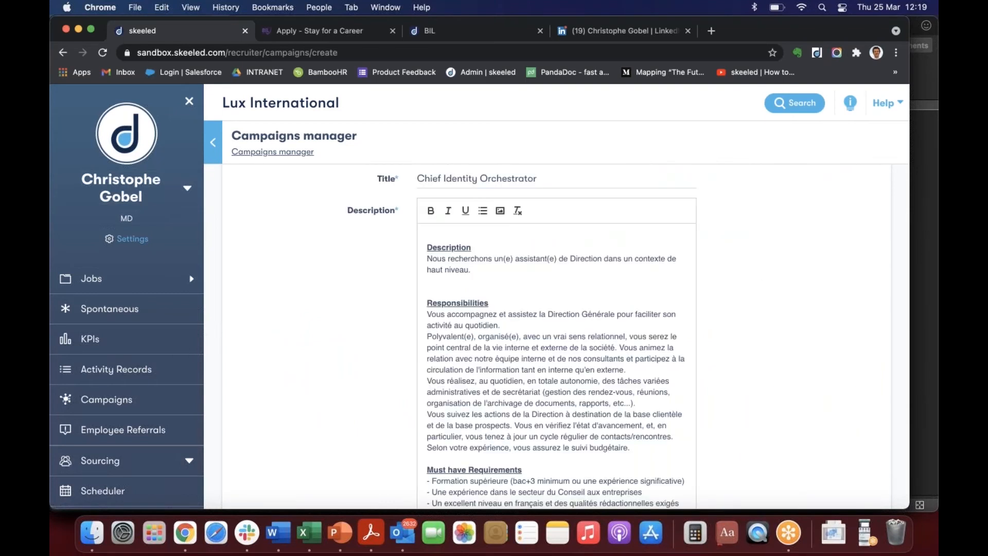
scroll(569, 341, down, 20)
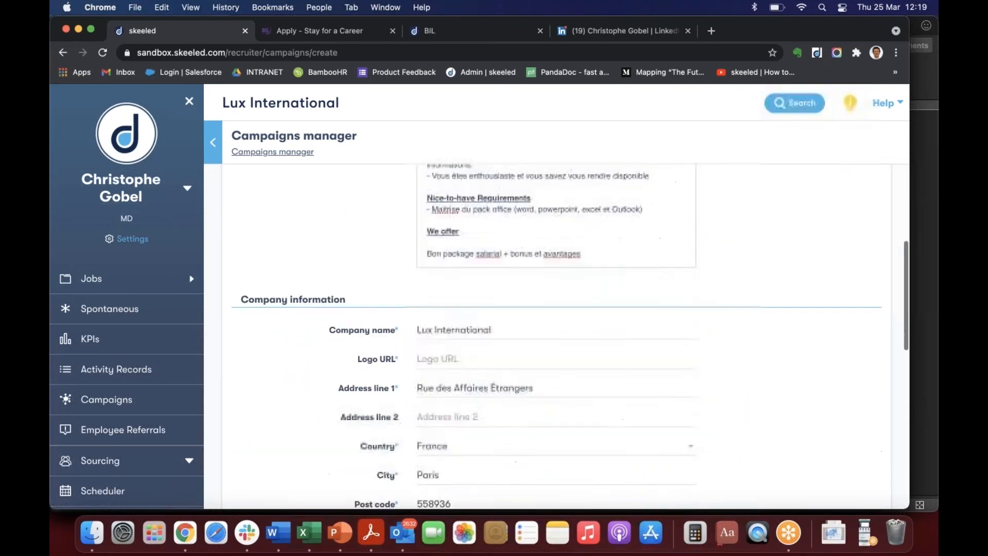
scroll(886, 422, down, 3)
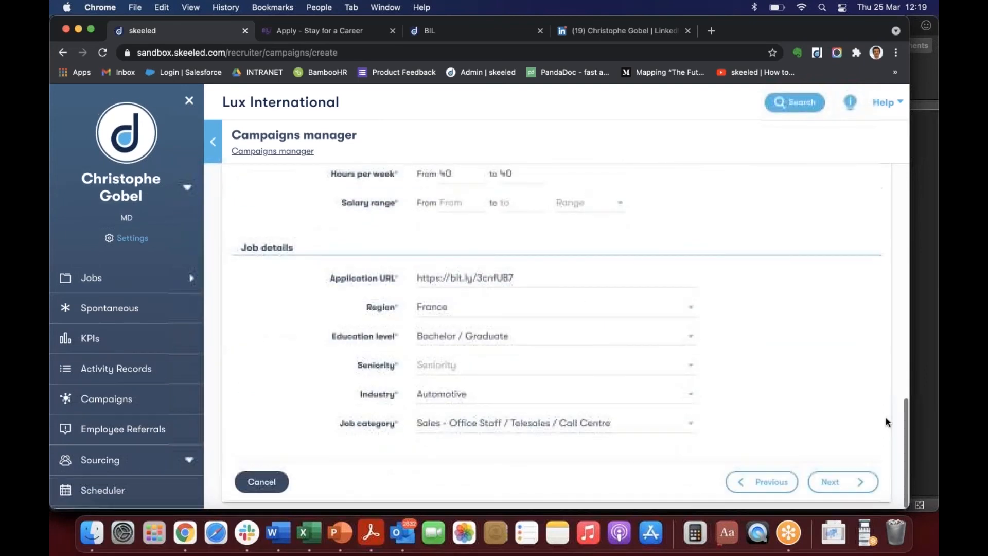
scroll(886, 422, up, 20)
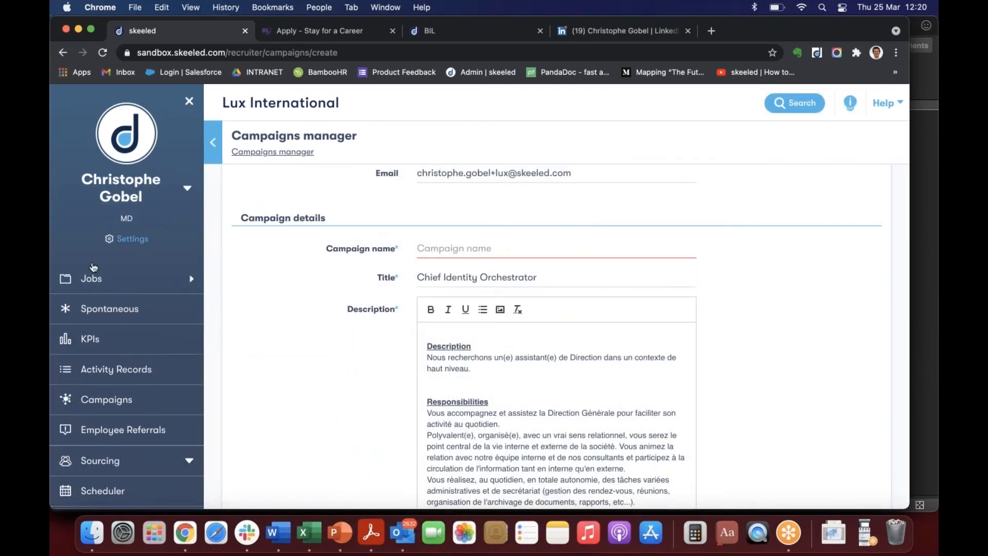
Step: Leave the campaign setup for the jobs dashboard and open the applicants of Chief Identity Orchestrator (SP_001)
click(92, 277)
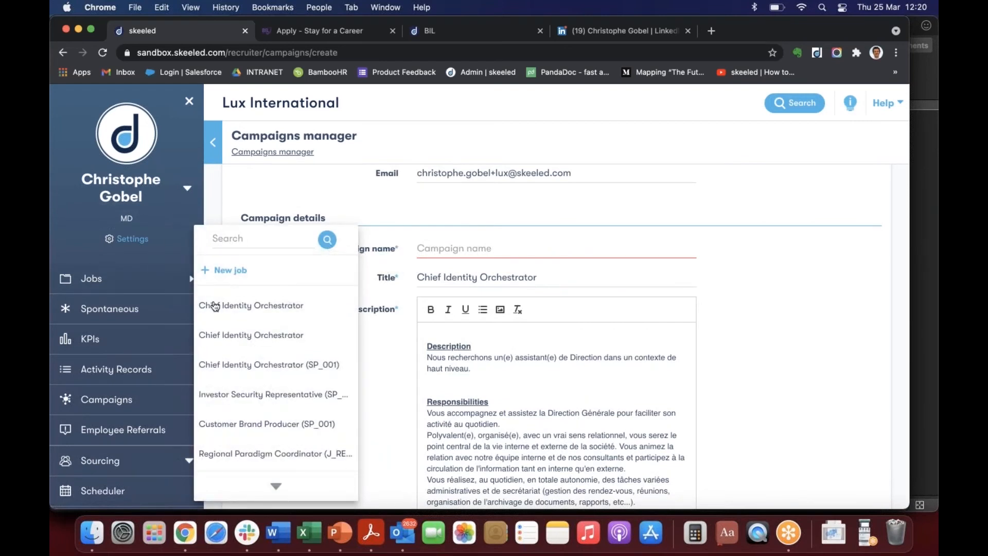
click(96, 281)
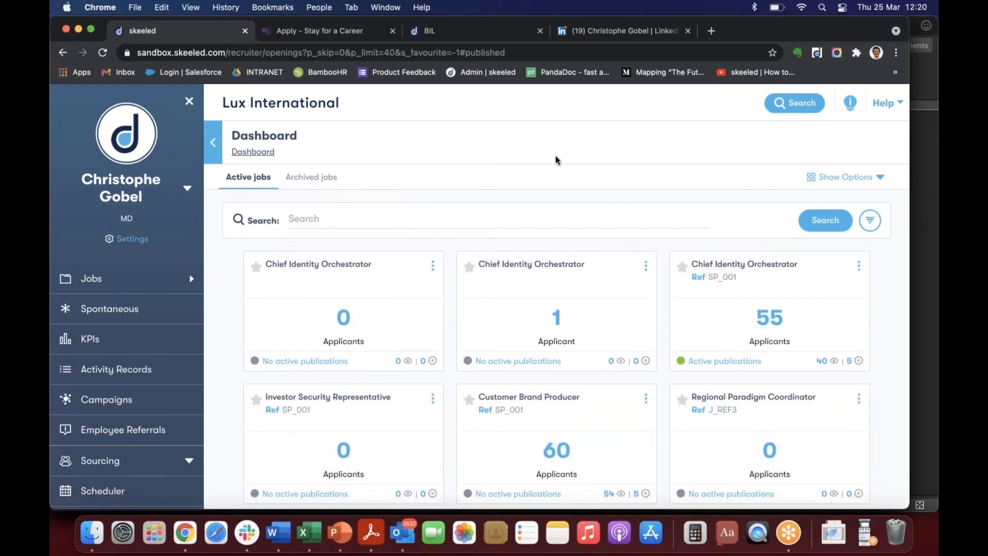
click(767, 323)
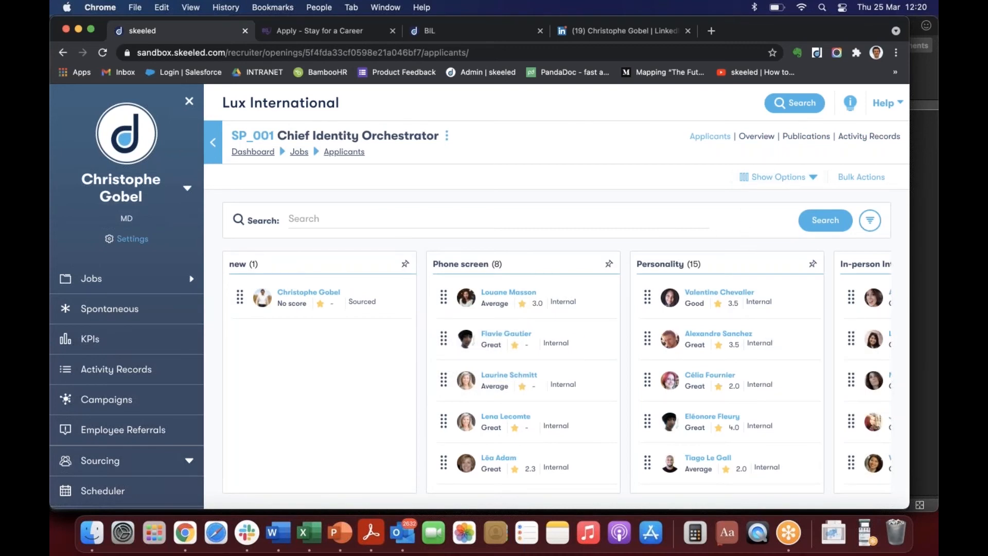
Step: Show the applicants in Table view, sort the In-person Interview stage by score and look through the list
click(812, 177)
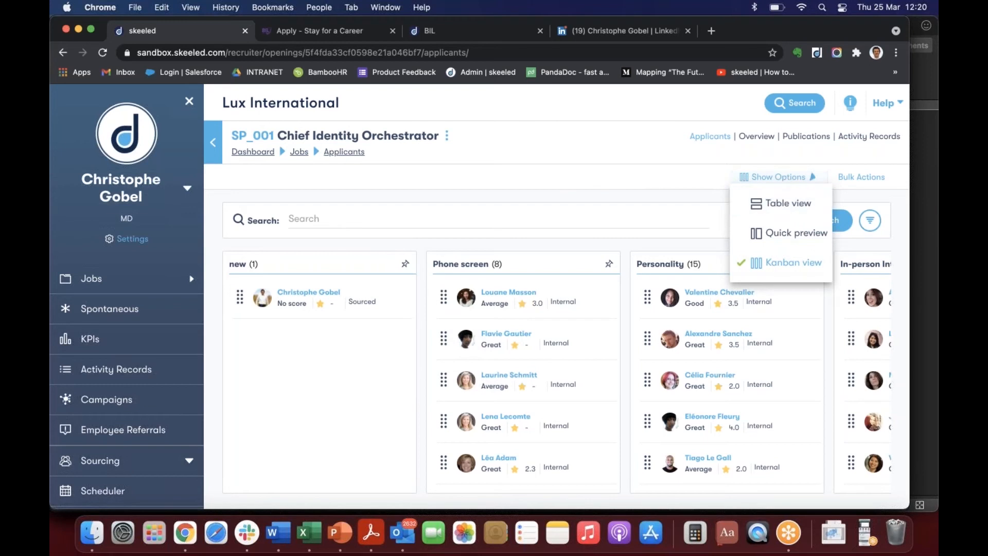
click(788, 203)
click(467, 180)
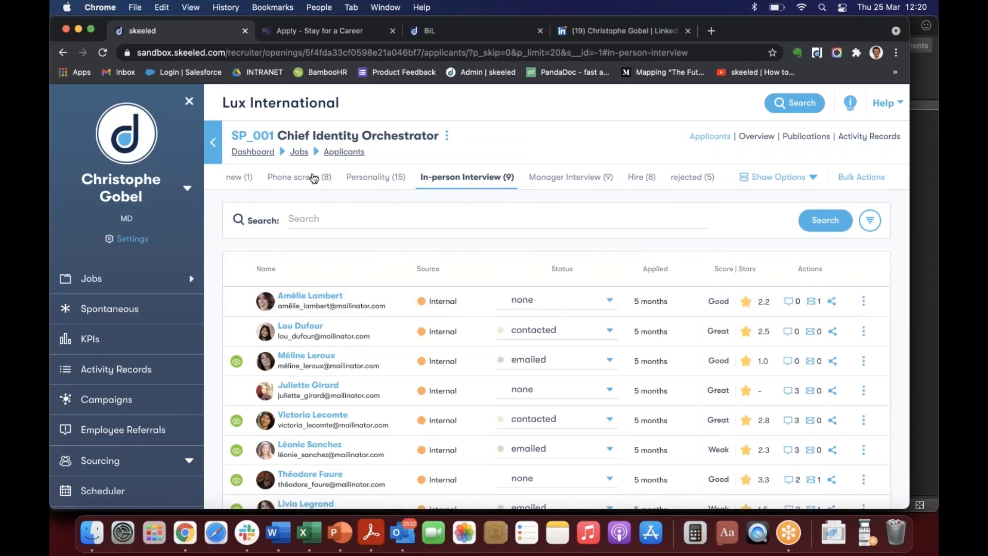
click(723, 269)
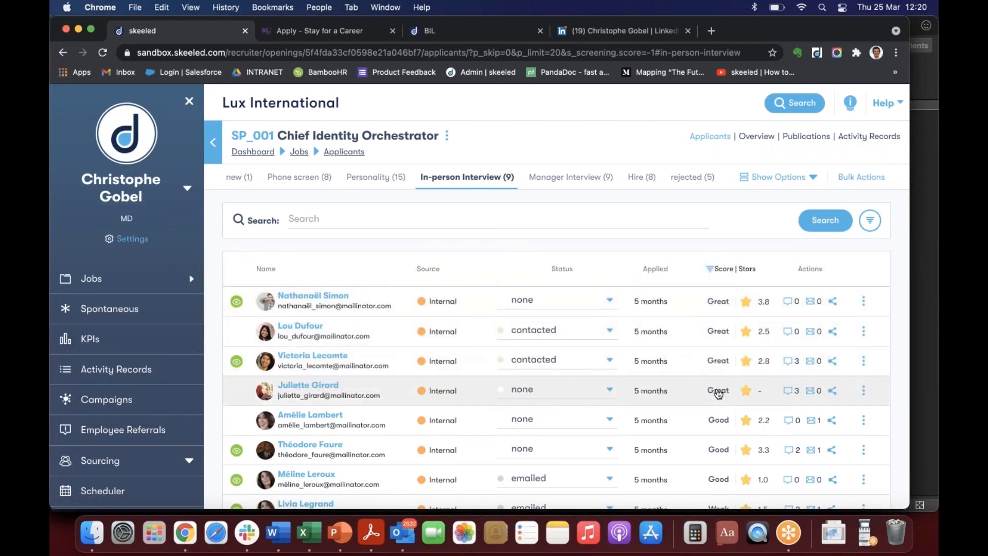
scroll(718, 394, down, 3)
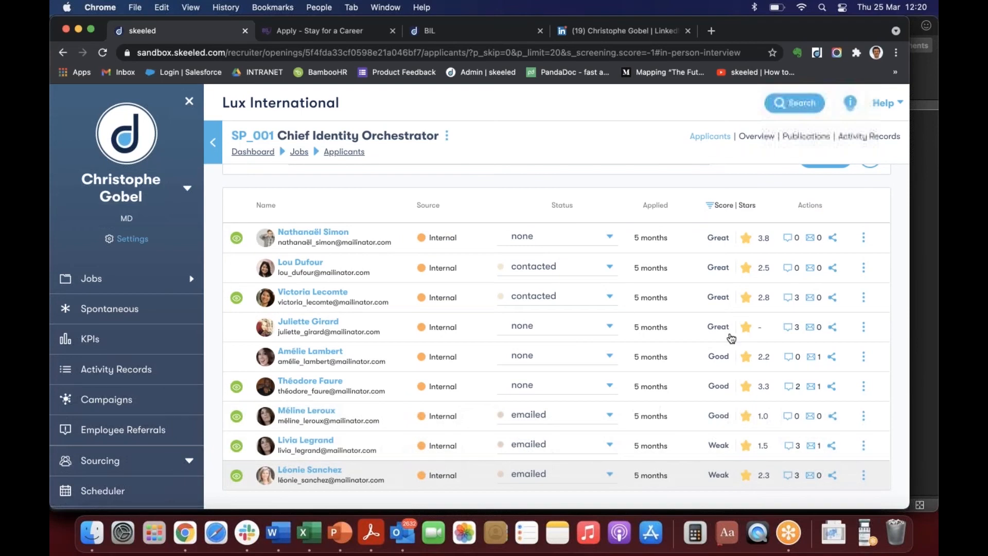
scroll(764, 190, up, 2)
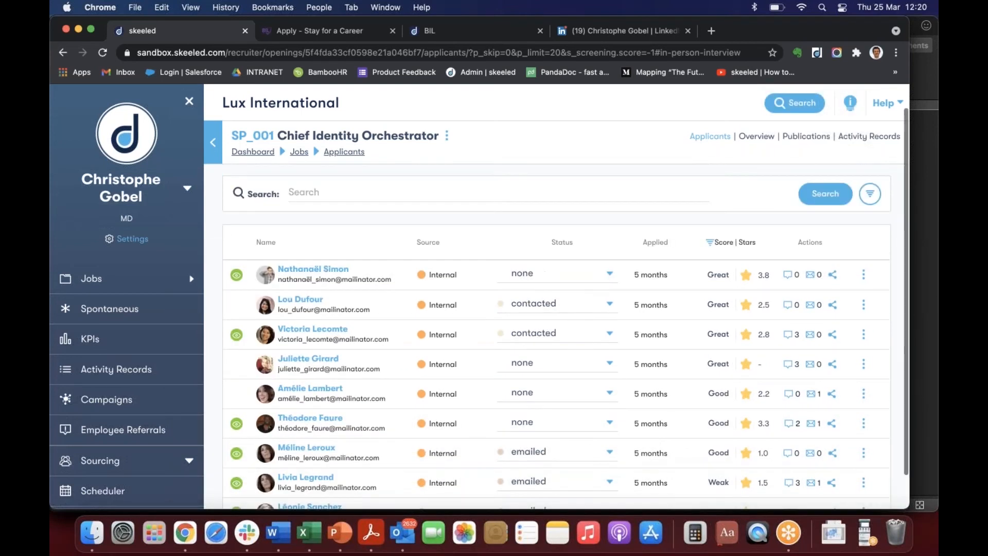
scroll(764, 190, up, 1)
scroll(765, 190, down, 1)
Step: Switch the applicants back to Kanban view and look across the recruitment stages
click(778, 177)
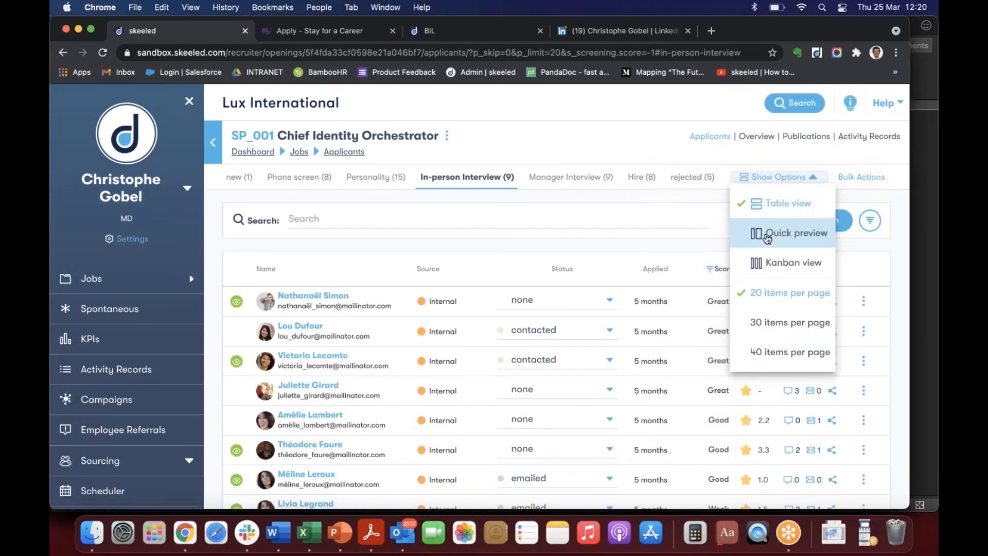
click(757, 261)
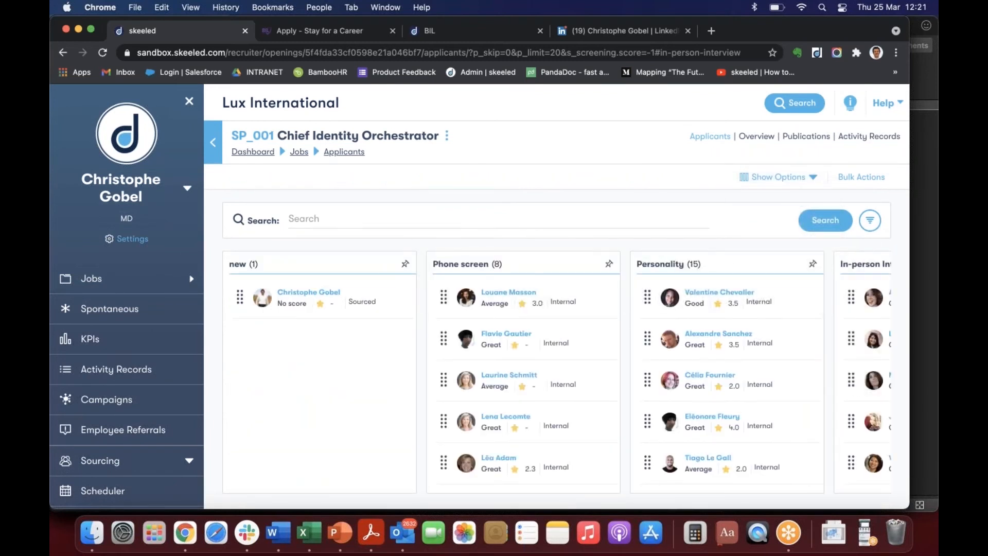
scroll(557, 372, right, 1)
scroll(556, 372, right, 5)
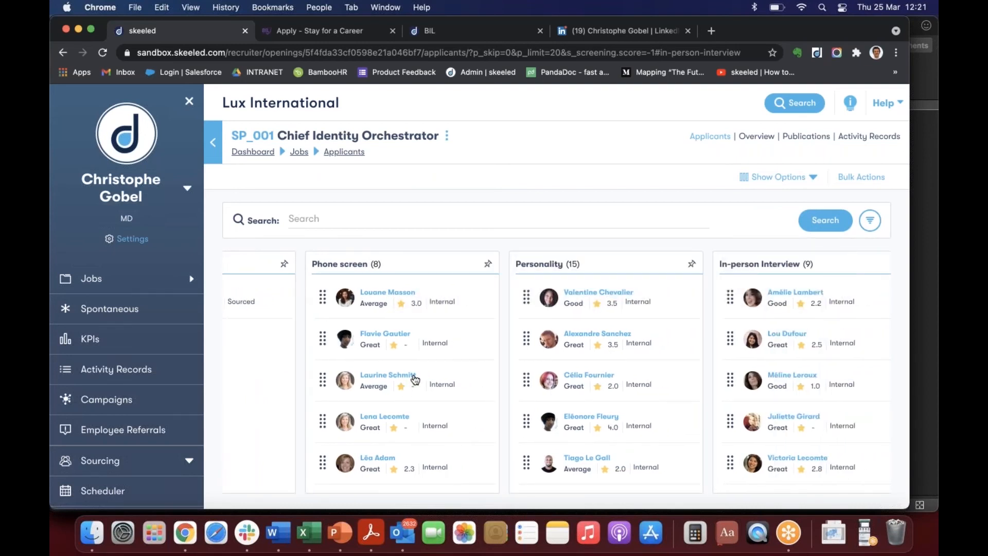
mouse_move(462, 379)
mouse_down()
mouse_move(584, 388)
mouse_move(412, 382)
mouse_move(546, 385)
mouse_move(460, 382)
mouse_up()
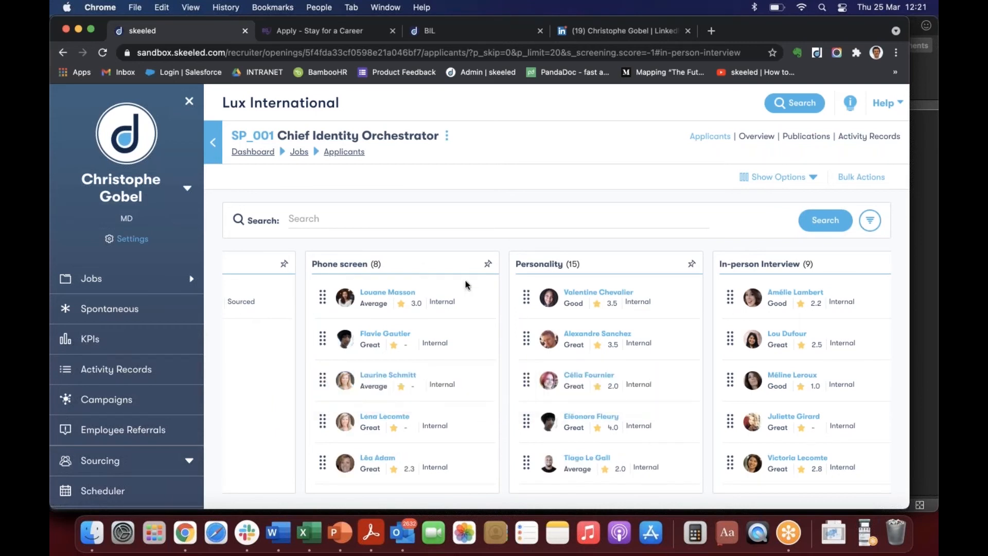
Step: Select all applicants in the Personality stage for a bulk action and start an email to them
click(871, 177)
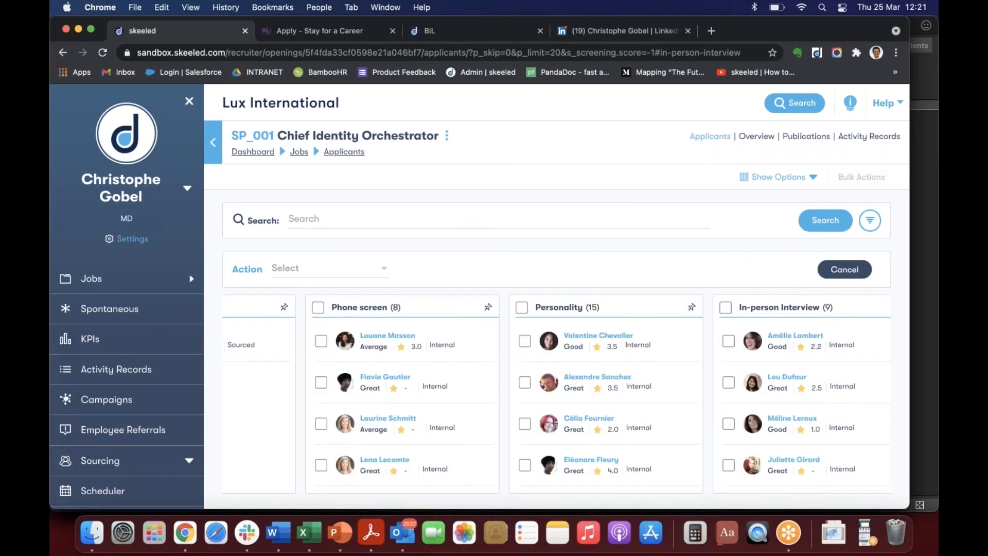
click(522, 308)
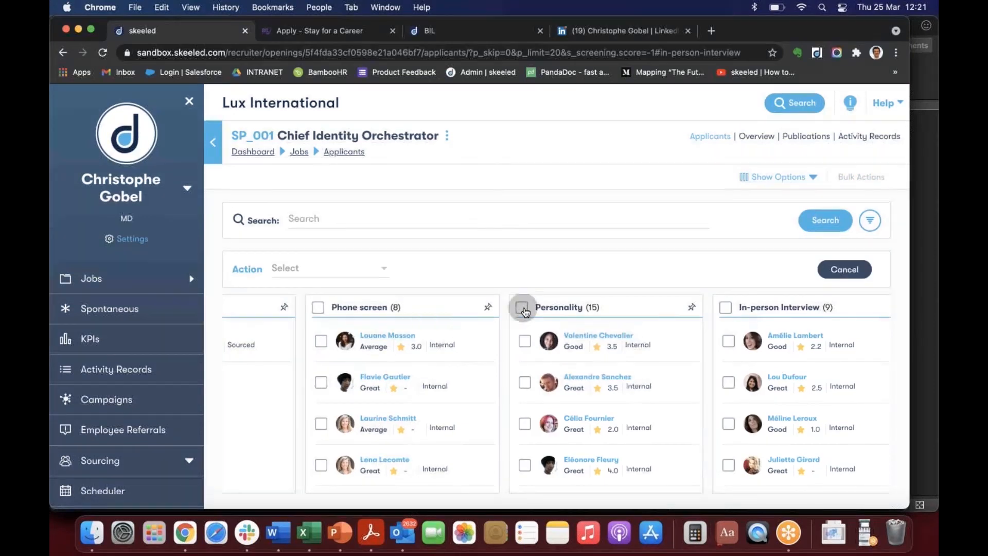
click(329, 268)
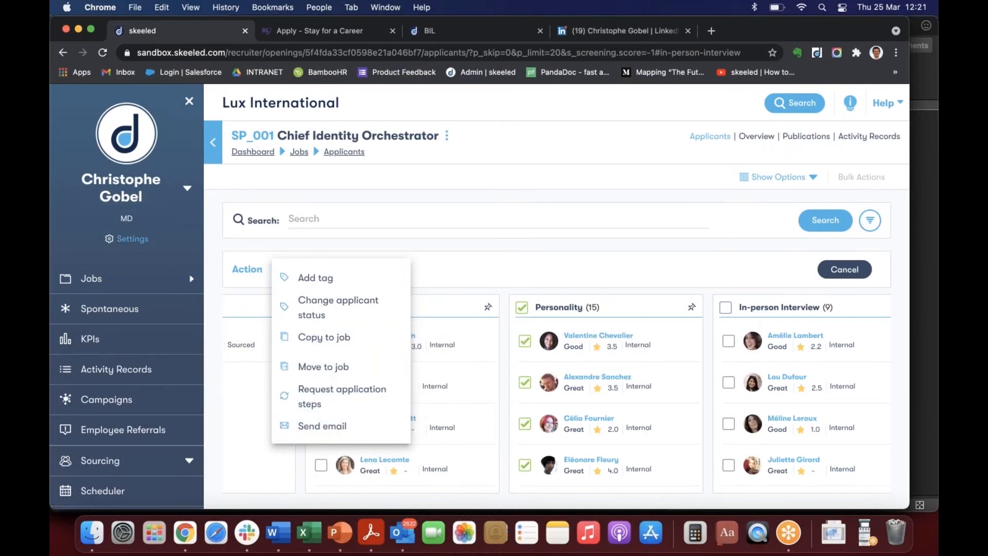
click(327, 426)
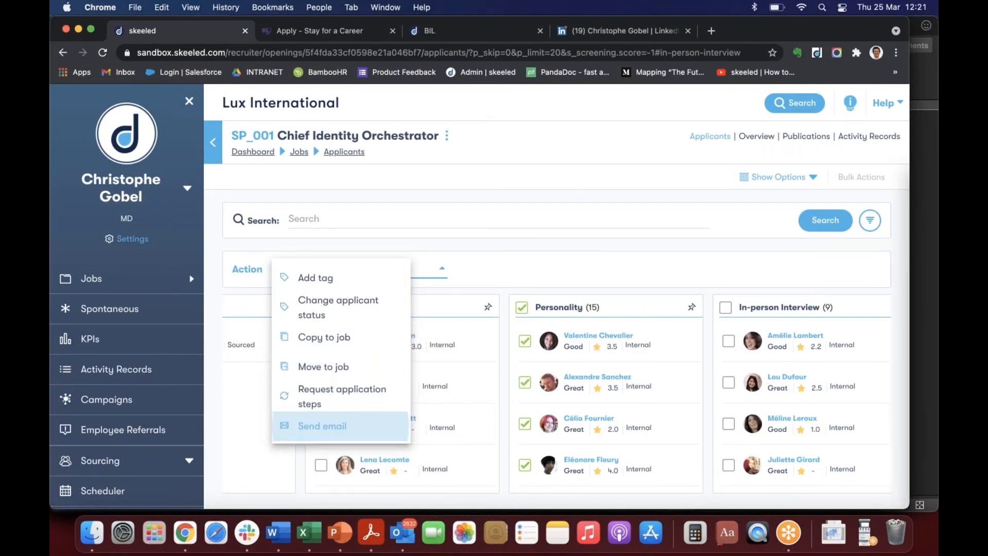
Step: Apply the Negative Interview Feedback template to the bulk email and review the message and signature
click(389, 244)
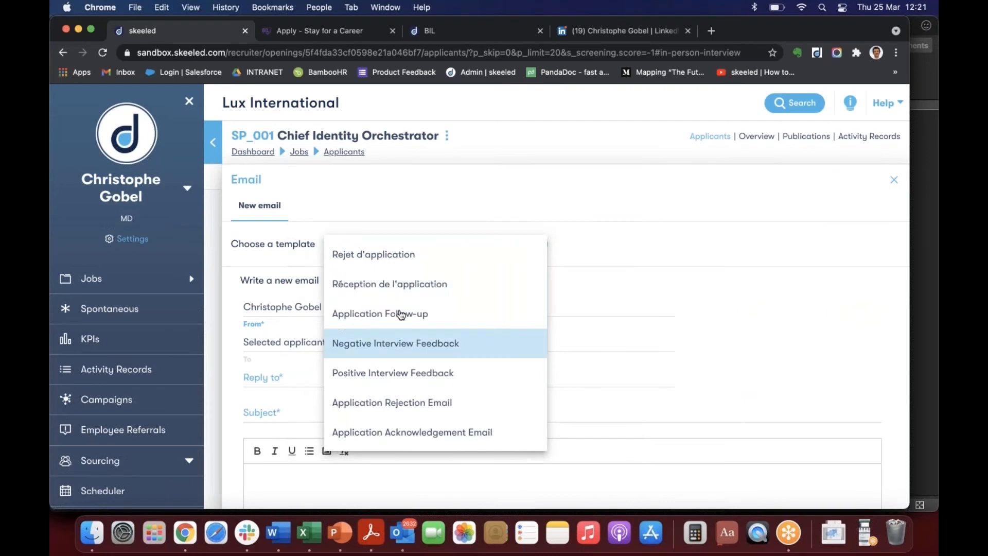
click(408, 355)
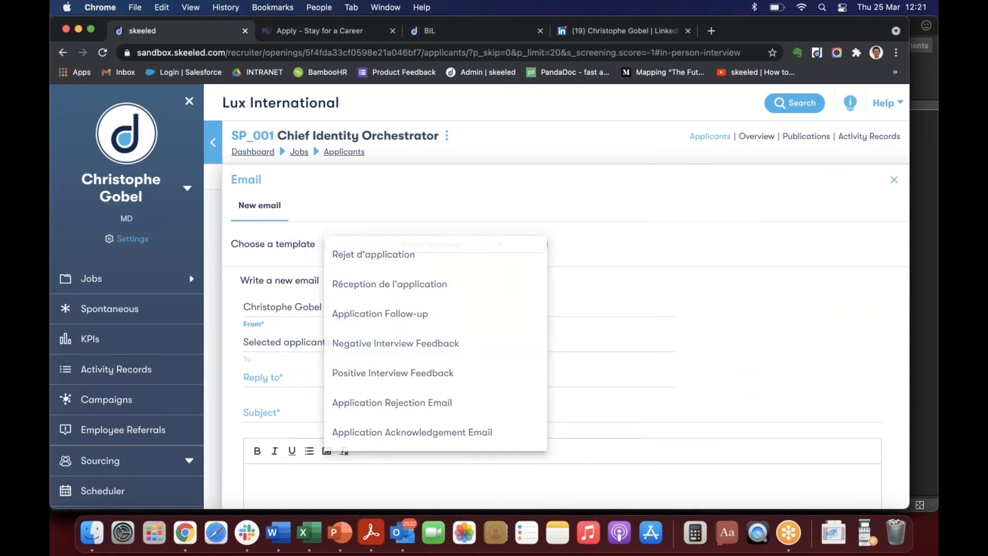
scroll(429, 353, down, 5)
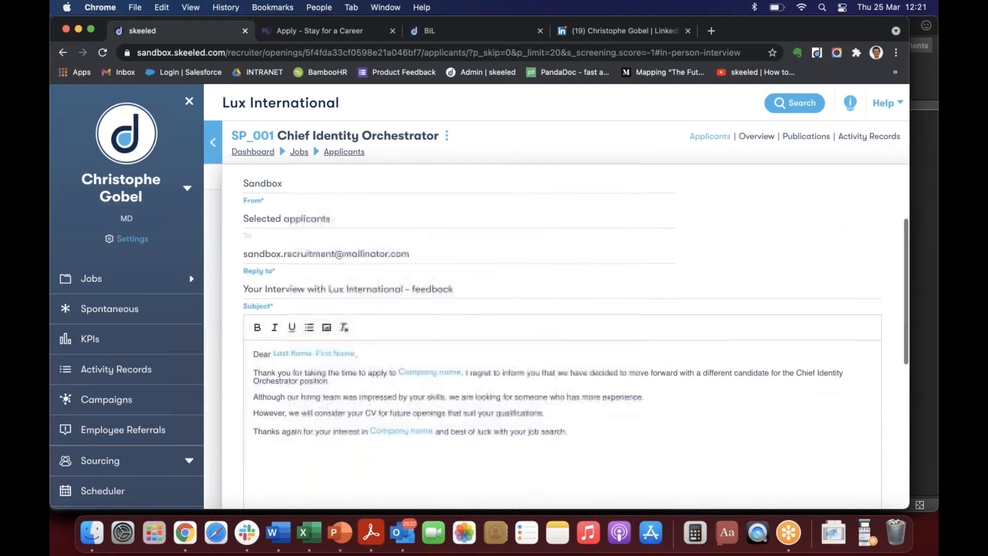
scroll(563, 308, down, 2)
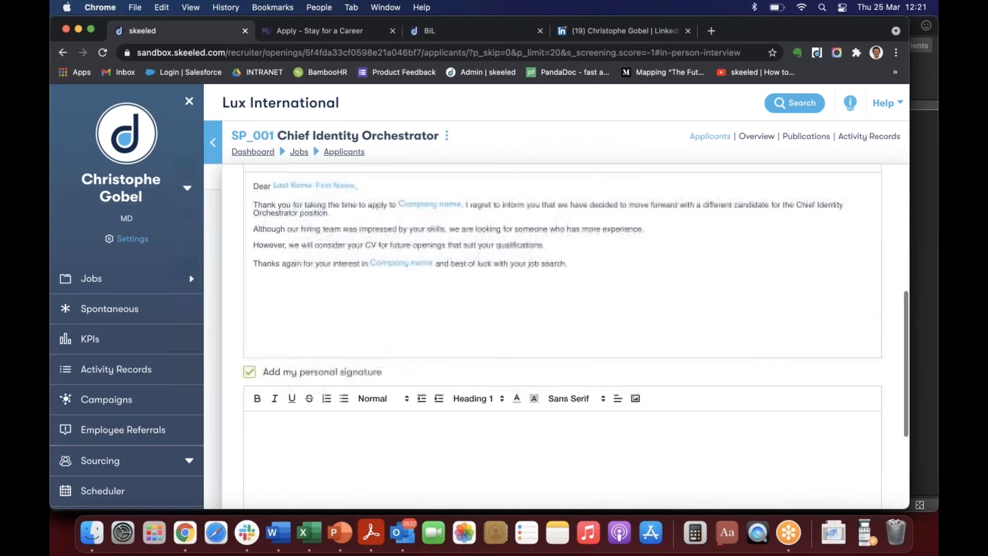
scroll(306, 155, up, 6)
Step: Leave the unsent email and reopen the Chief Identity Orchestrator (SP_001) applicants from the jobs dashboard
click(299, 152)
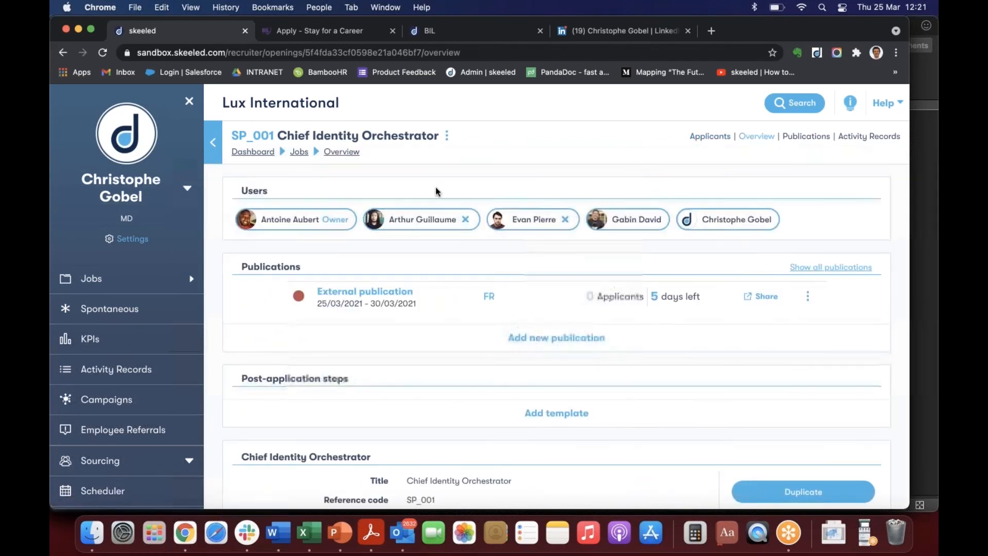
click(299, 152)
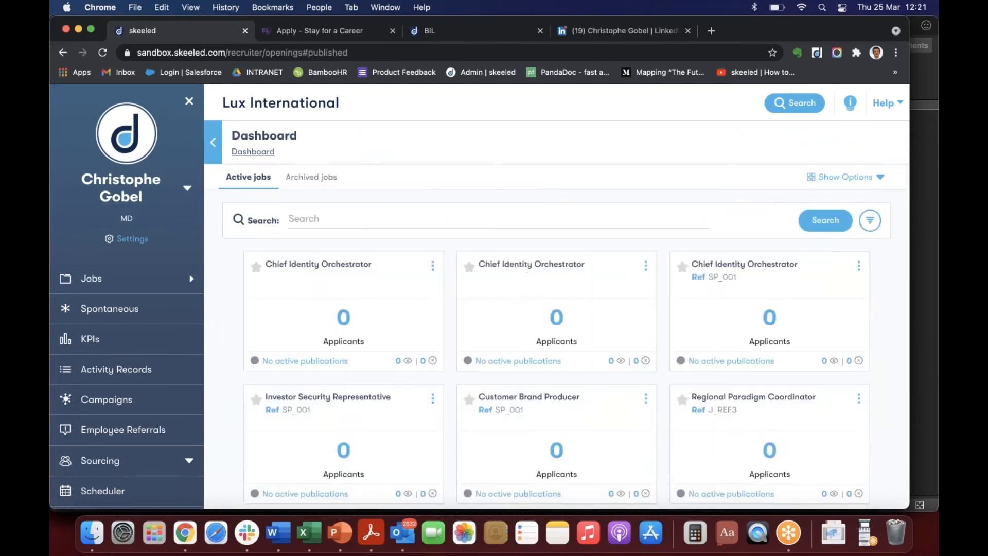
click(754, 316)
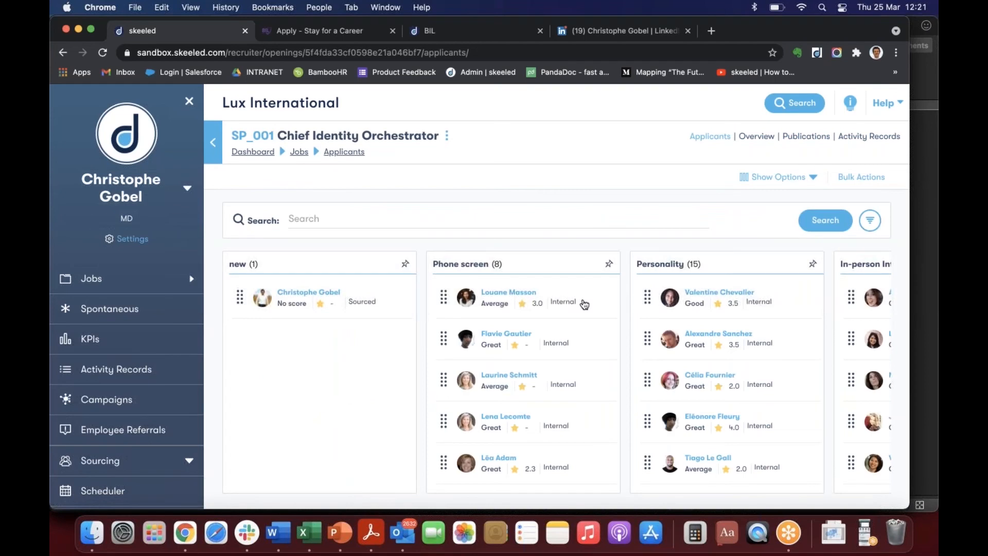
scroll(686, 297, right, 5)
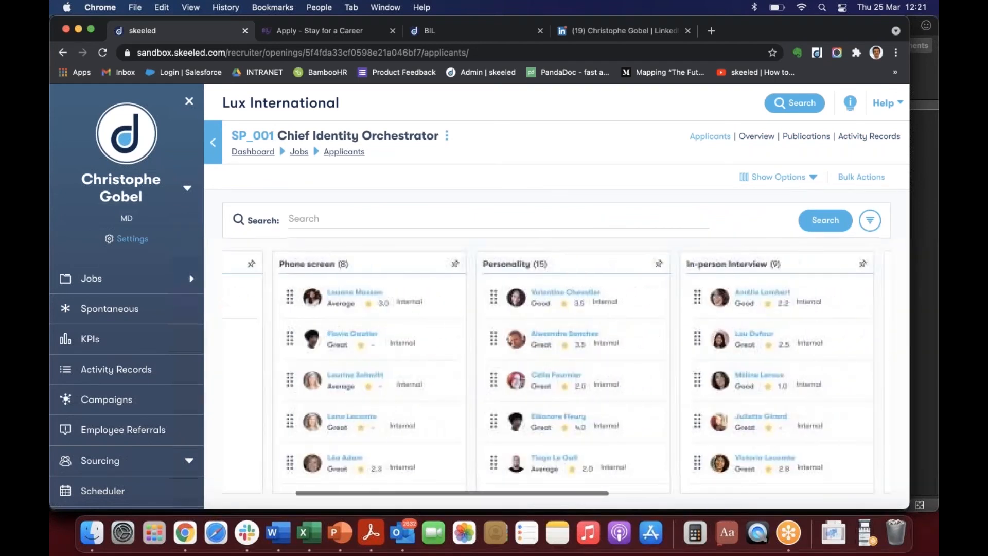
Step: Open the profile of the first applicant in the Personality stage and collapse the main navigation
click(542, 296)
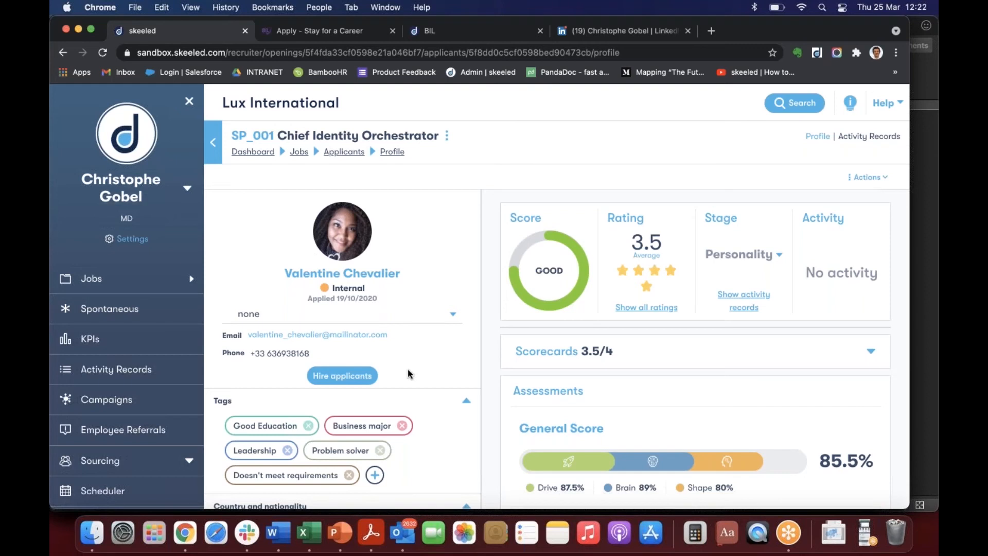
click(190, 103)
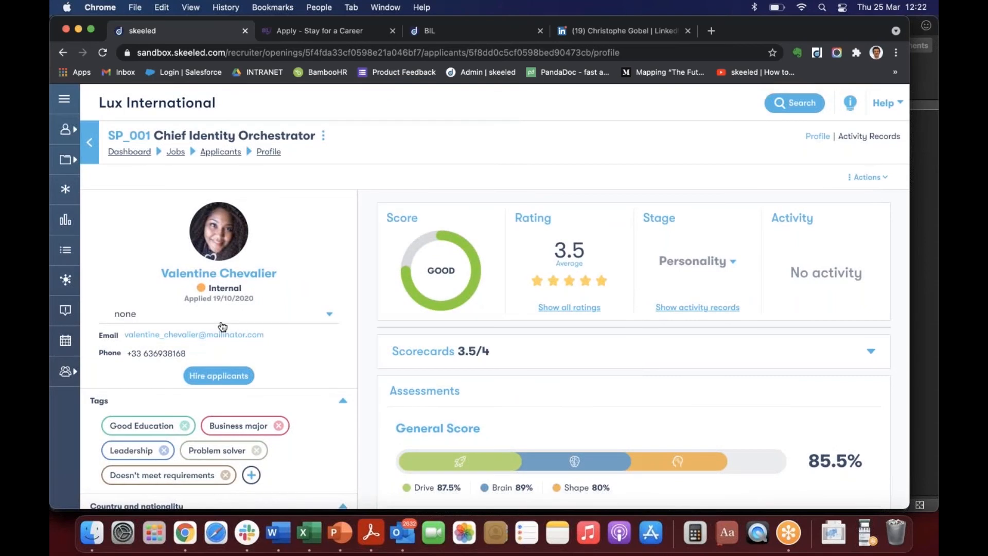
Step: Review the applicant's tags, country and nationality, additional information and CV in the profile details
scroll(222, 326, down, 5)
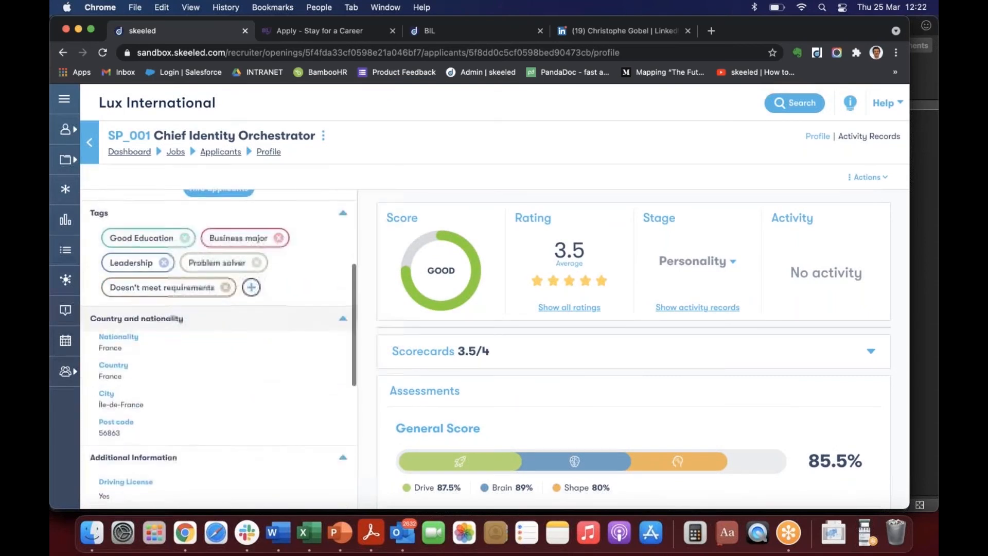
scroll(219, 350, down, 4)
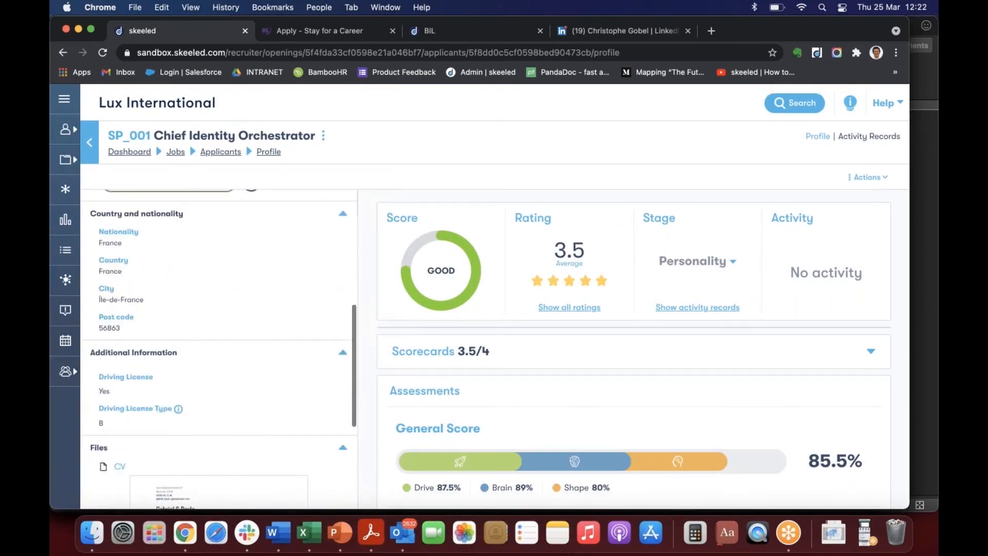
scroll(226, 402, down, 3)
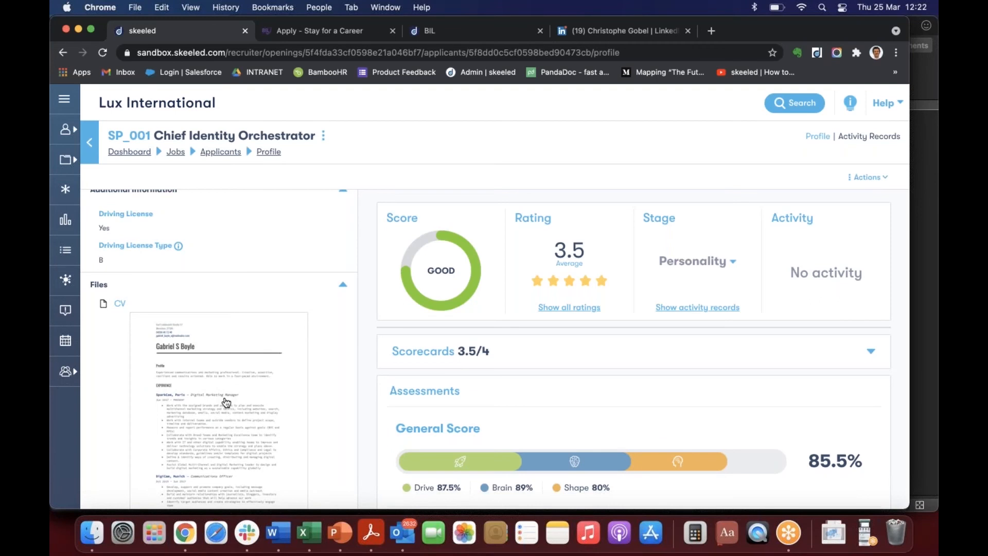
scroll(226, 402, up, 5)
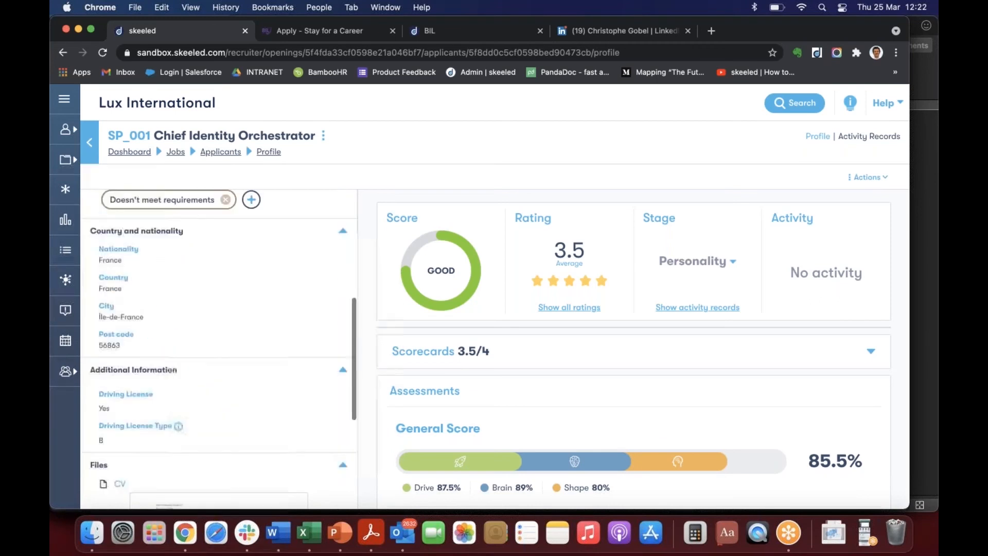
scroll(230, 402, up, 7)
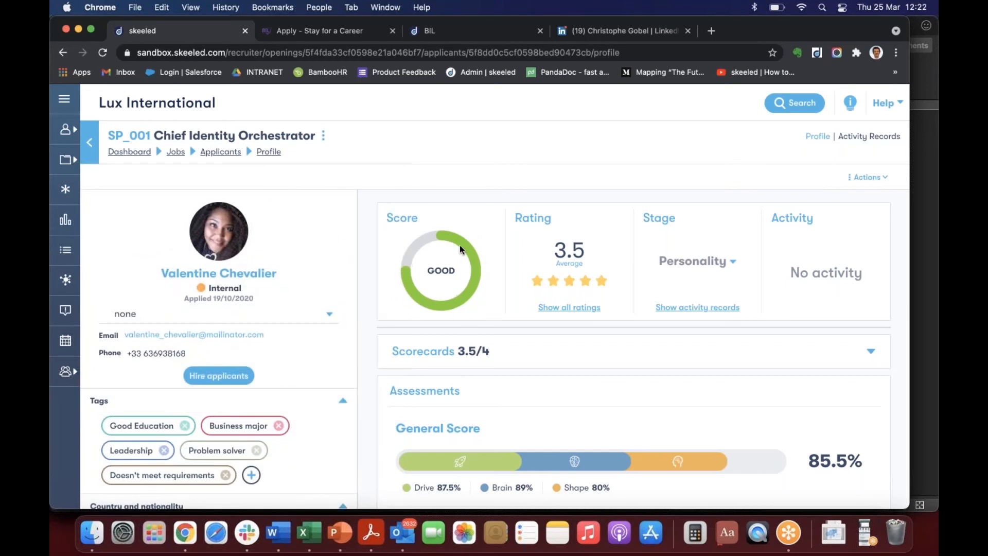
Step: Show all ratings of the applicant, try a one-star rating and set it back to five stars
click(570, 309)
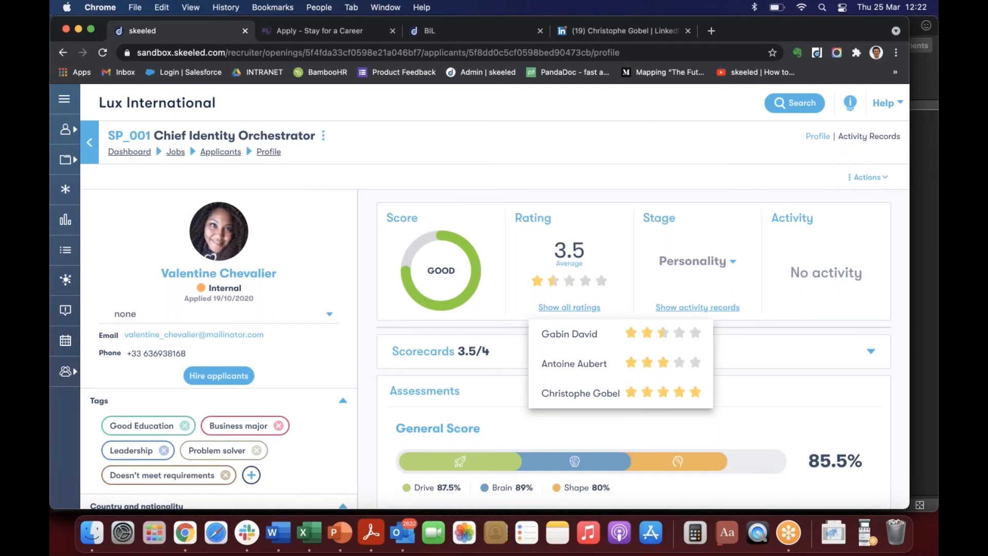
click(537, 283)
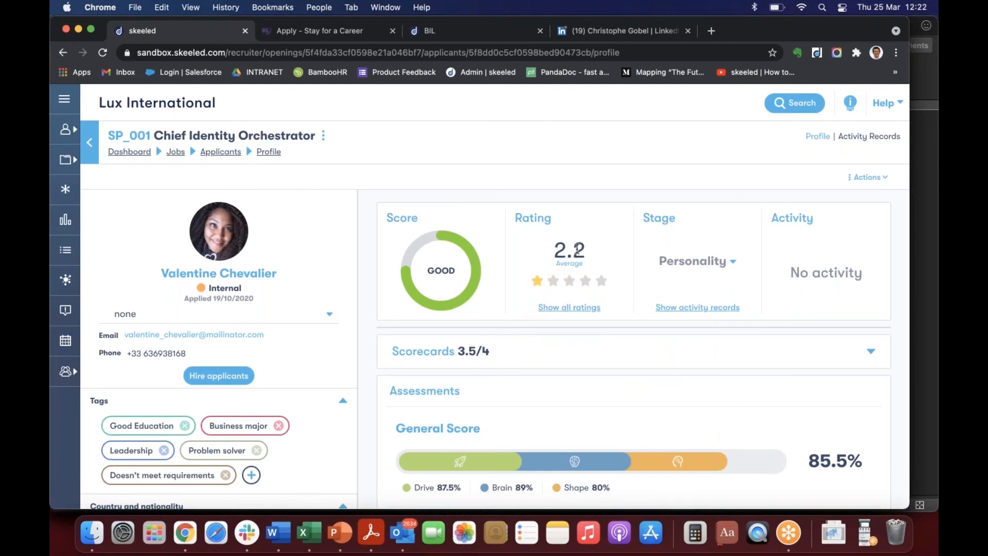
click(580, 311)
click(601, 282)
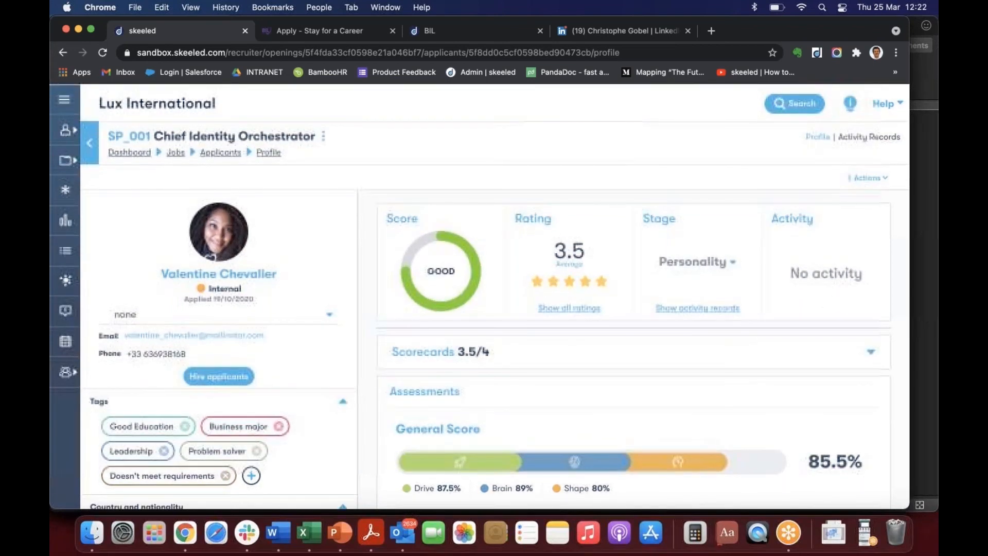
Step: Compare the applicant side by side with an applicant from the Phone screen stage, and close the comparison
click(858, 177)
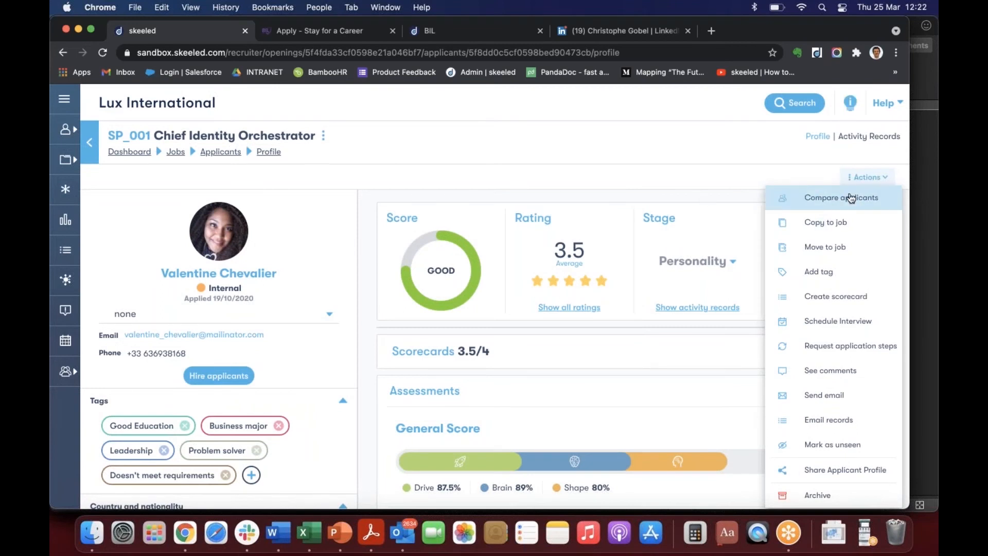
click(840, 201)
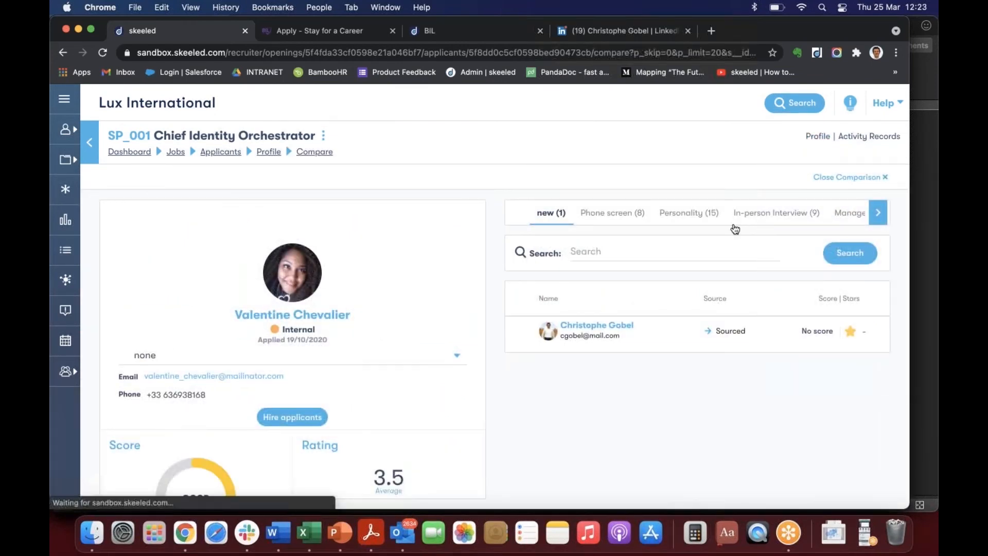
click(611, 213)
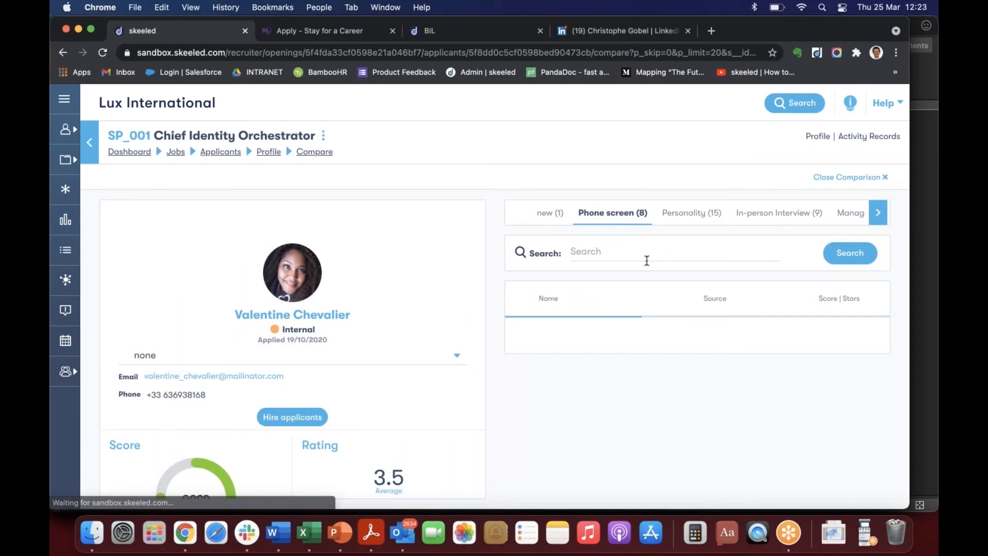
click(600, 324)
scroll(600, 324, down, 3)
scroll(697, 360, up, 3)
scroll(292, 350, down, 2)
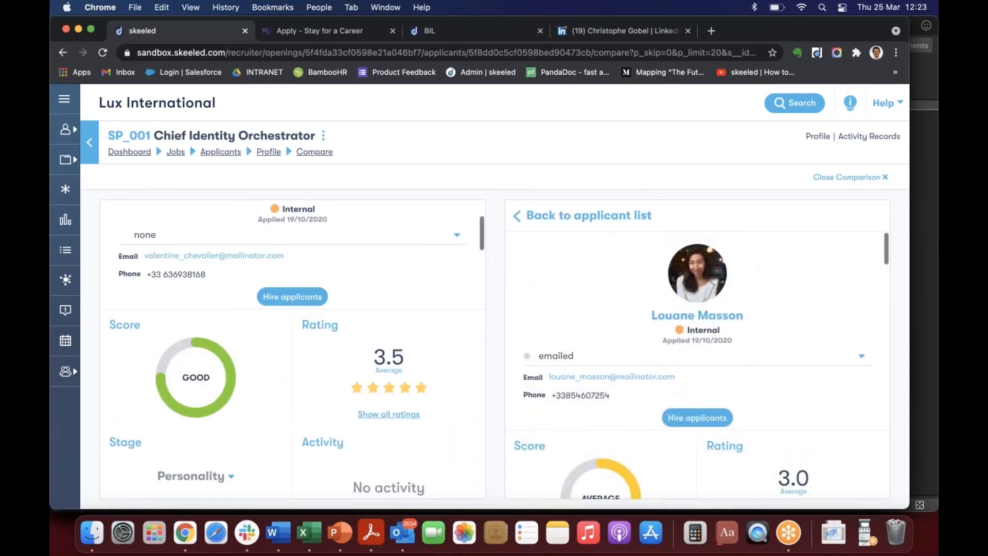
click(867, 178)
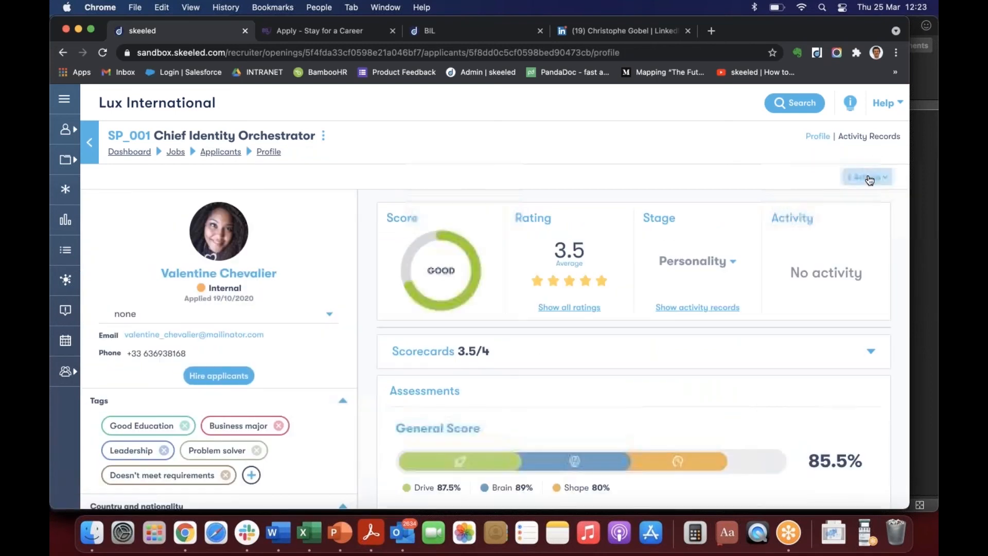
Step: Start scheduling an interview with the applicant and apply the Application Rejection Email template to the invitation
click(867, 177)
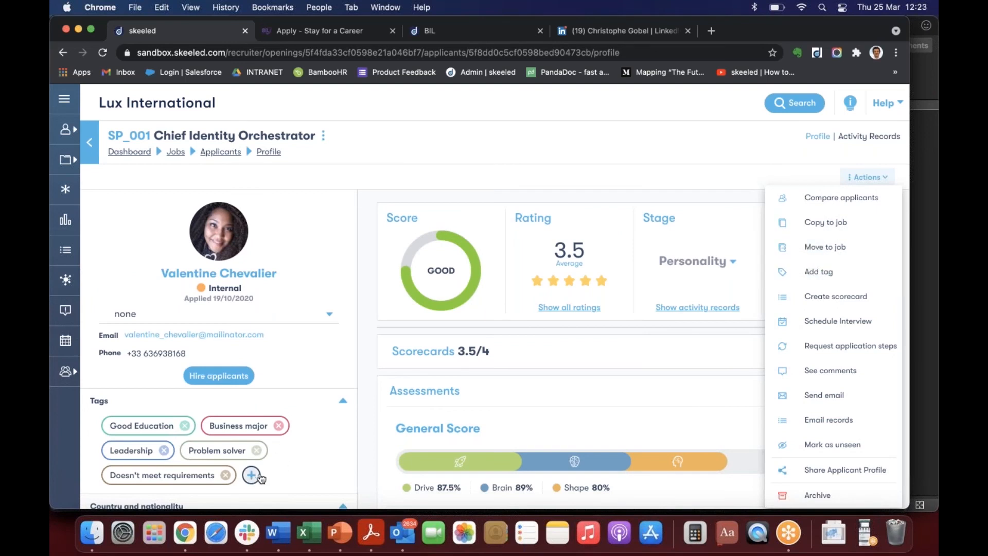
click(811, 326)
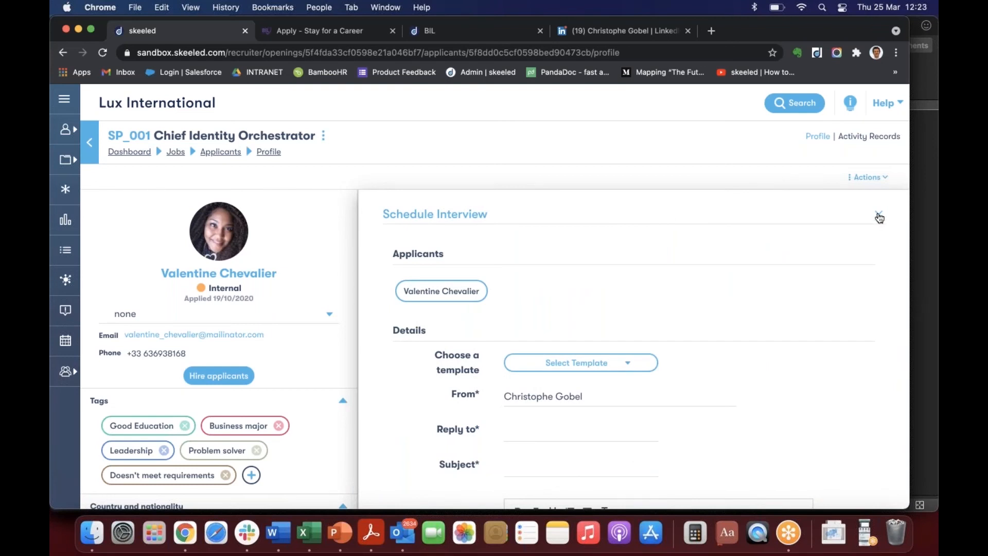
scroll(763, 306, down, 4)
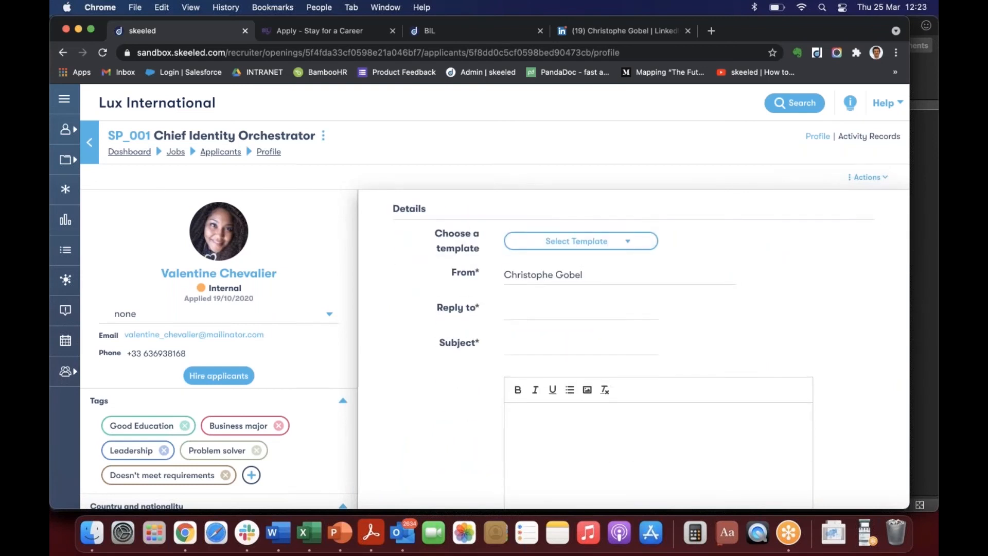
click(618, 239)
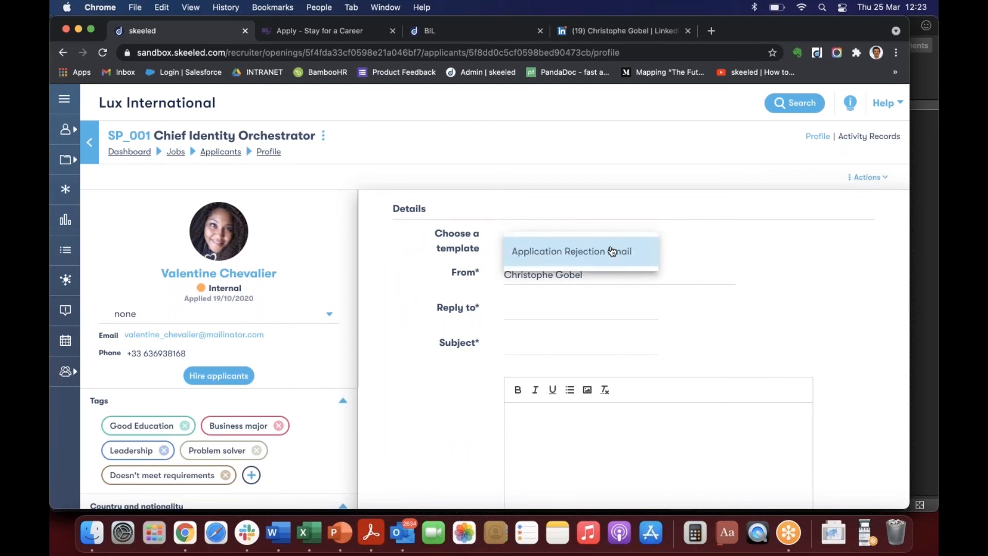
click(612, 251)
scroll(738, 304, down, 3)
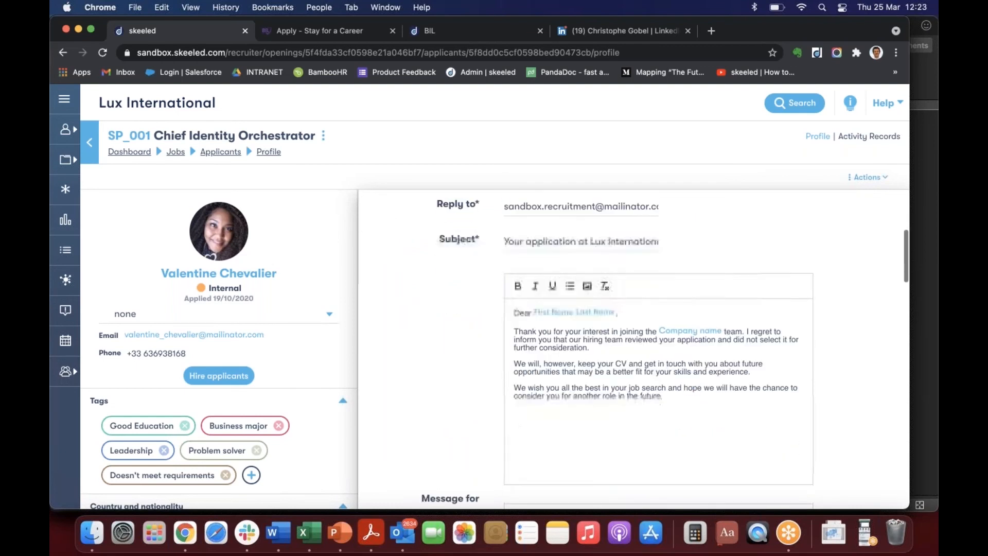
right_click(739, 301)
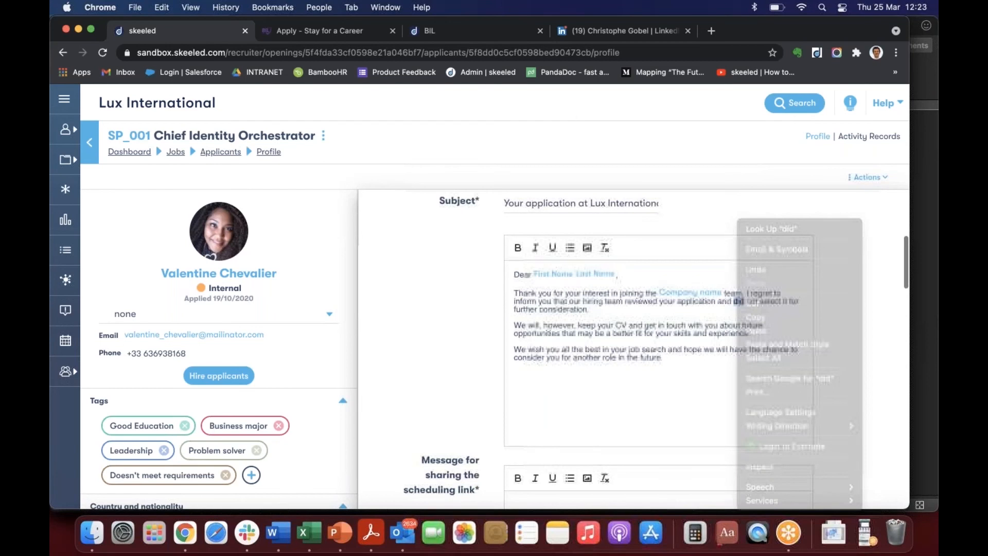
Step: Mark availability on Sat 27 from 12:00 pm to 4:00 pm in the interview schedule, and close the form without sending the invitation
scroll(651, 350, down, 10)
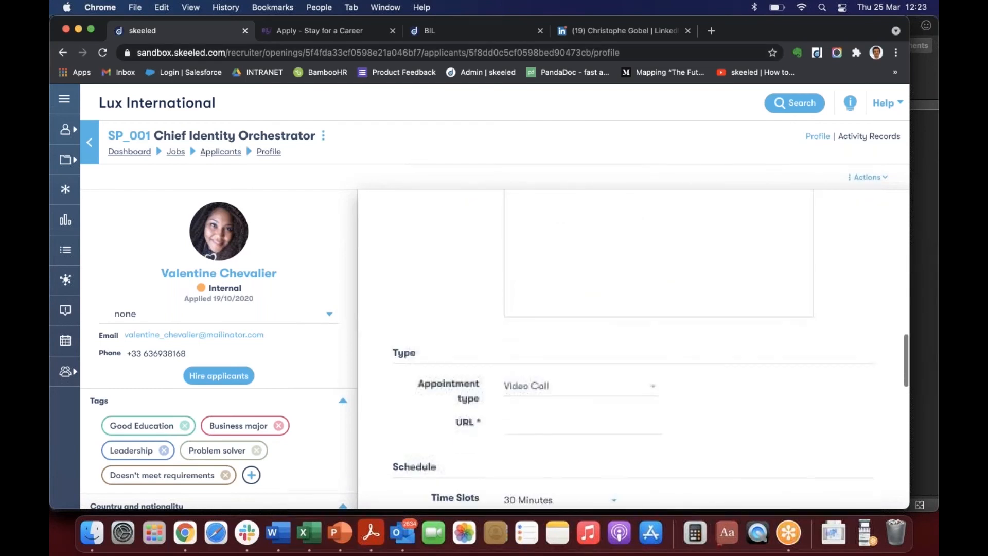
scroll(624, 438, down, 4)
scroll(624, 438, down, 5)
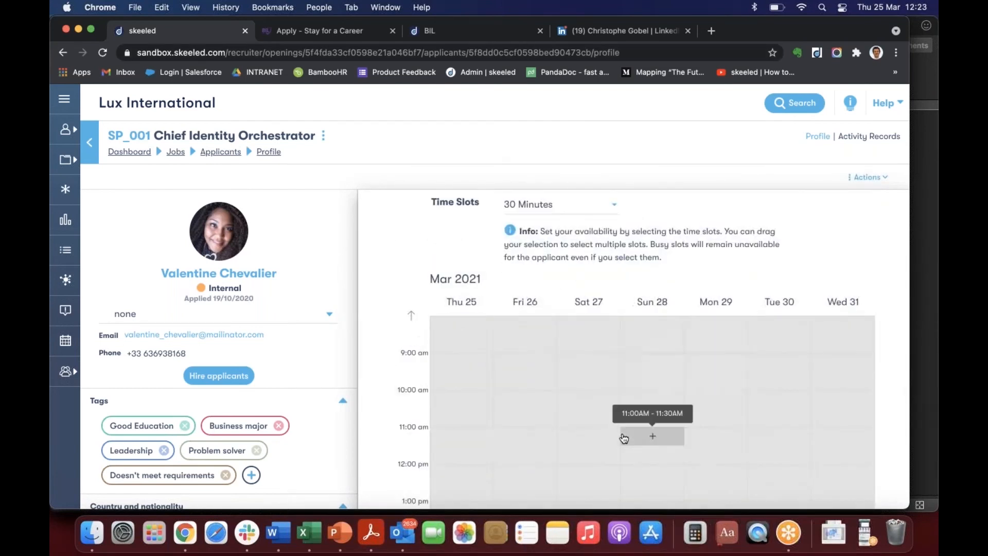
scroll(624, 438, down, 8)
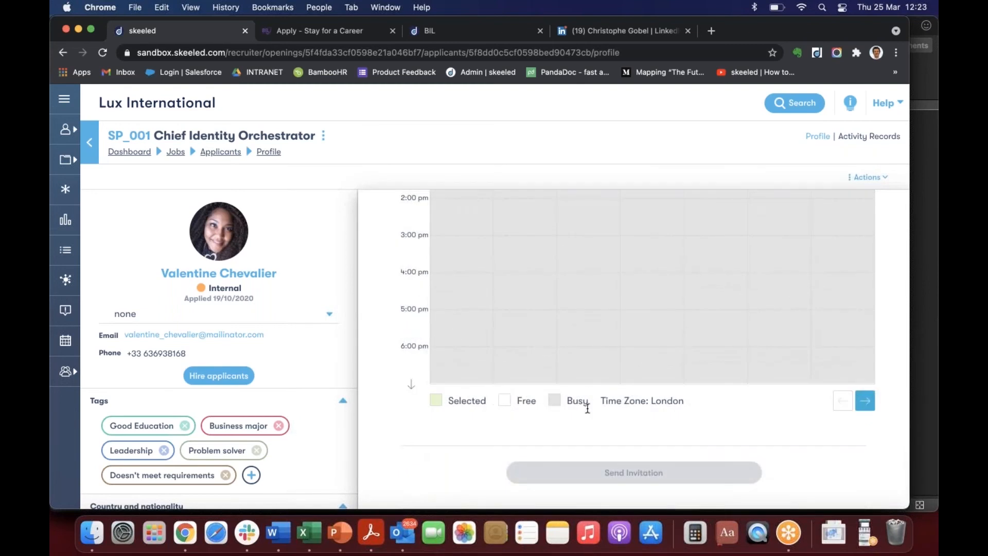
scroll(587, 407, up, 3)
drag(585, 283, 596, 421)
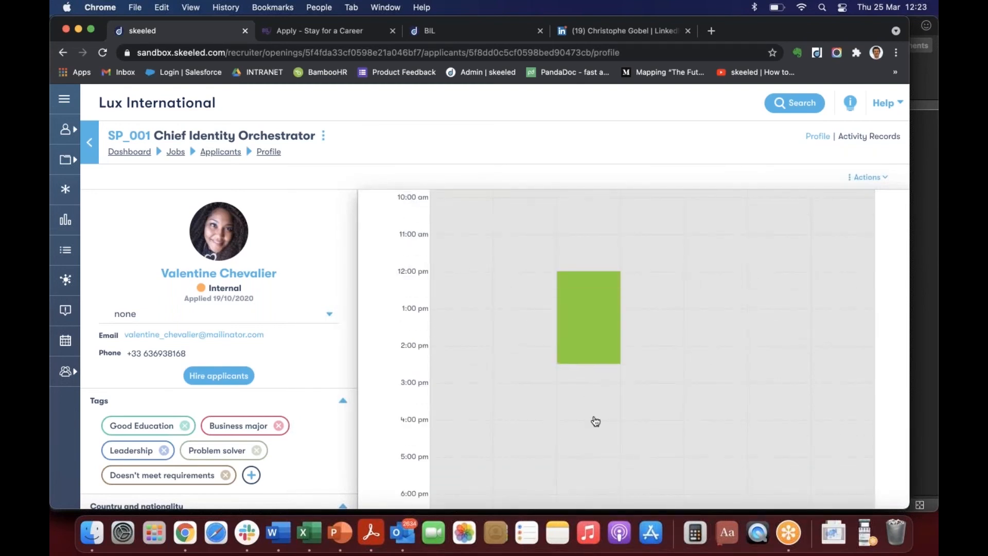
scroll(720, 347, up, 2)
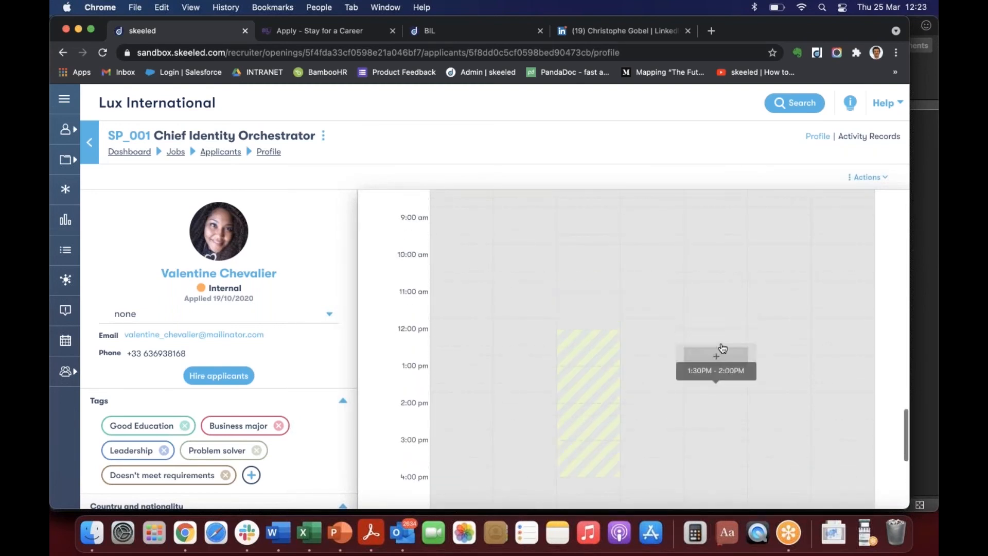
scroll(722, 348, up, 10)
scroll(750, 335, up, 6)
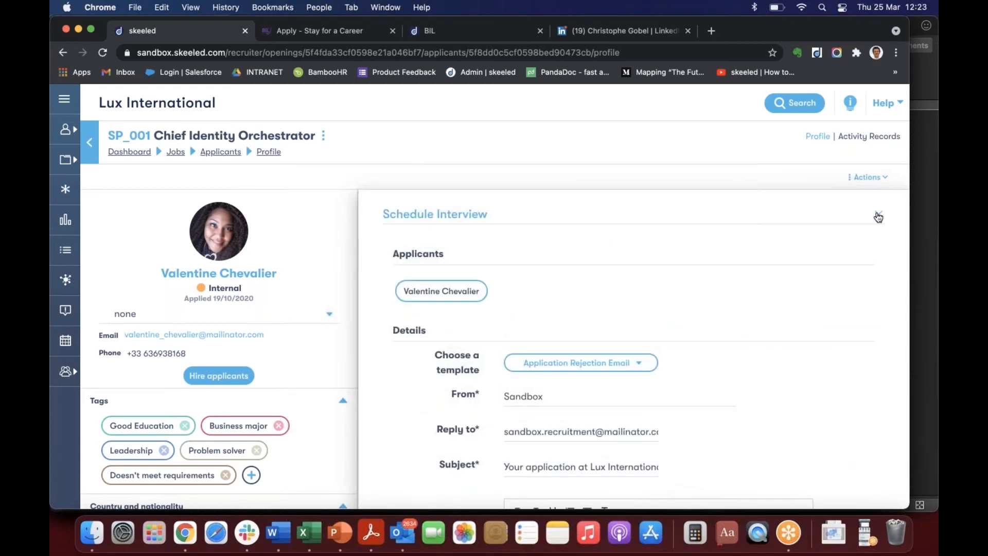
click(878, 216)
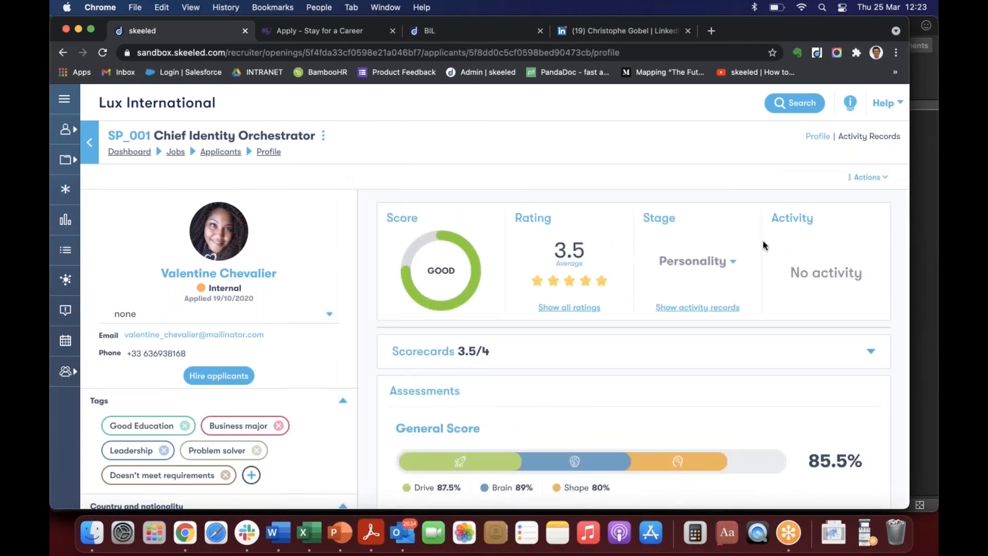
Step: Mention a team member in a draft comment on the applicant, check the personal notes and close the comments without submitting
click(867, 178)
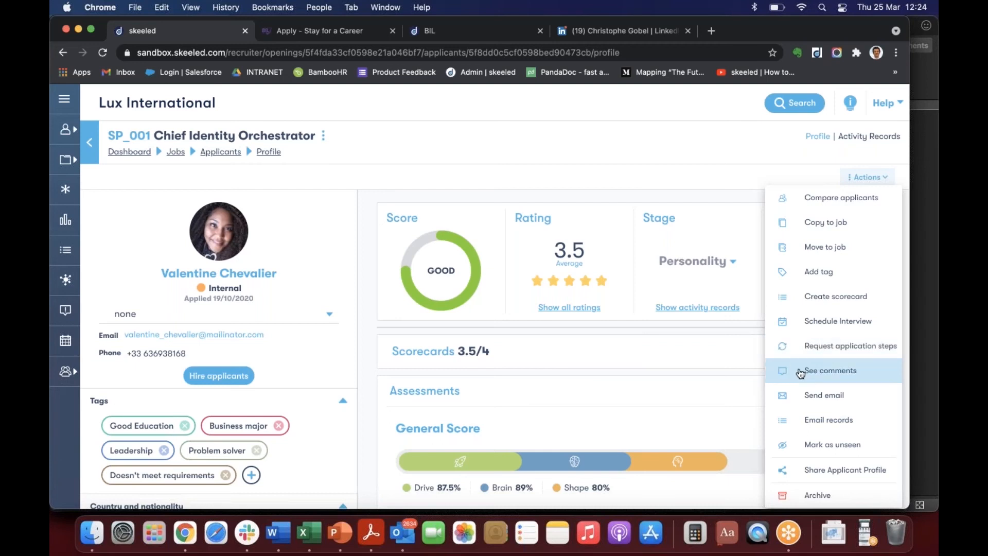
click(826, 375)
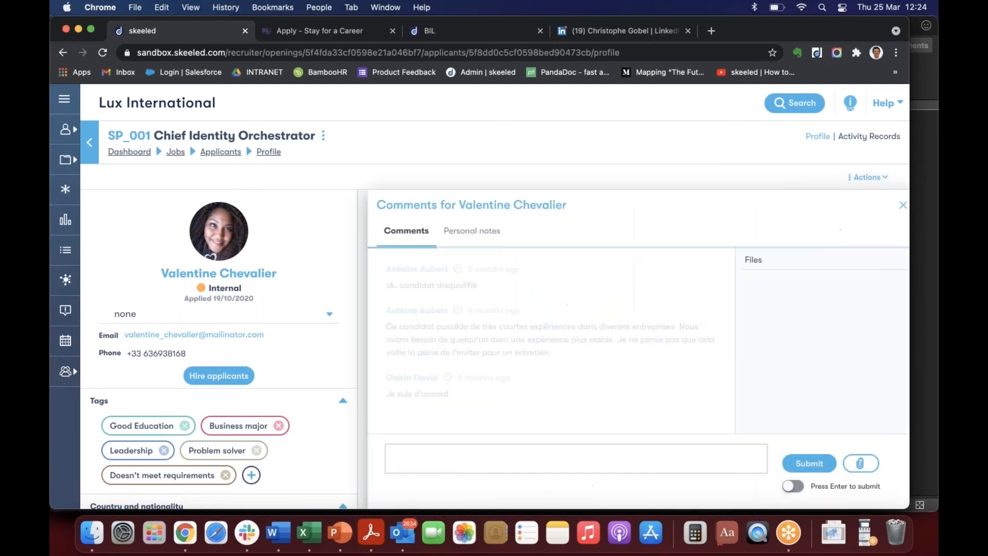
click(407, 457)
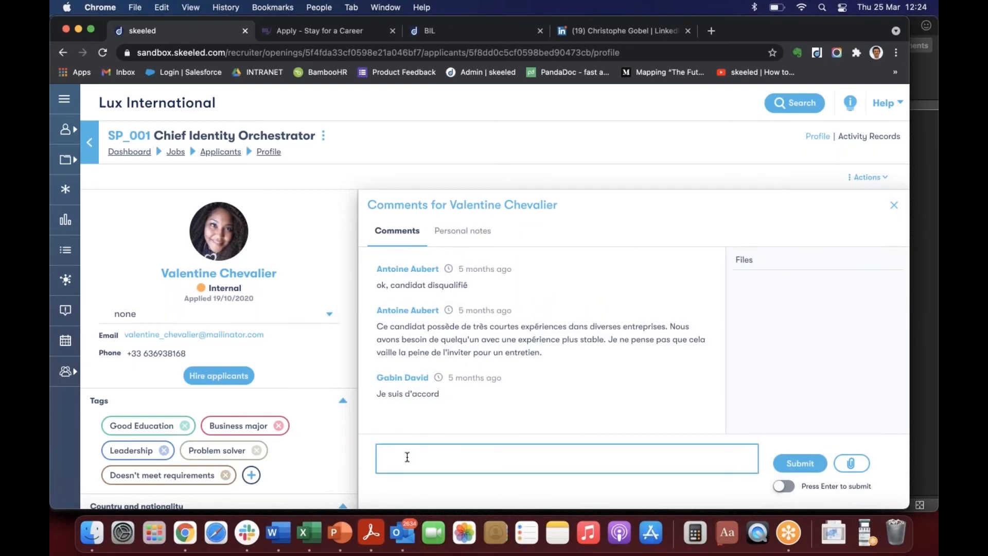
text(@)
click(420, 374)
click(463, 231)
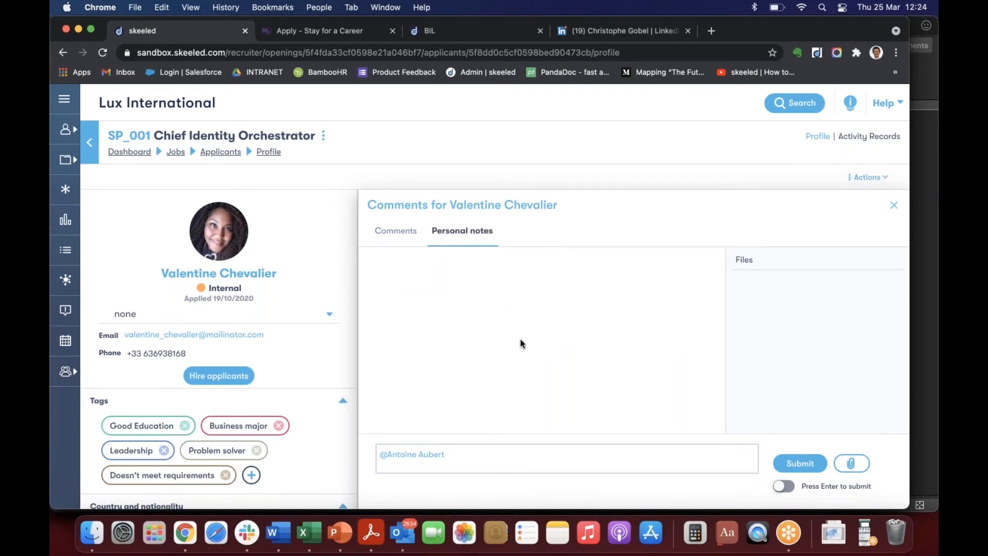
drag(461, 454, 349, 454)
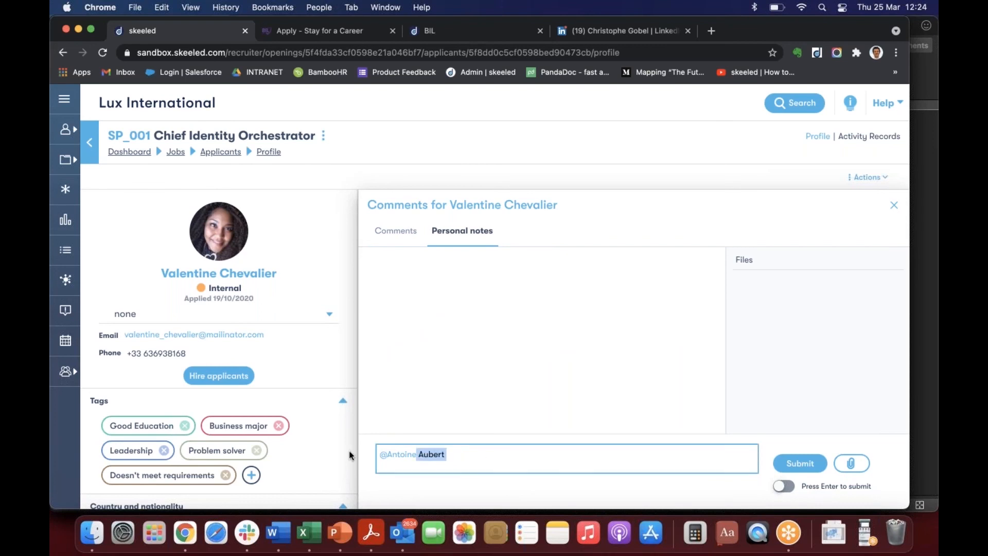
click(893, 207)
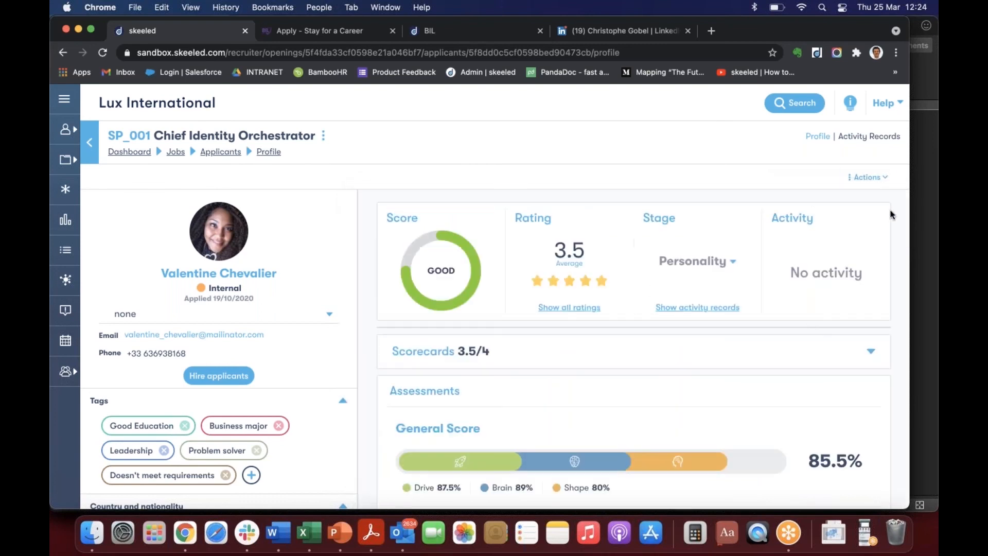
Step: View the external sharing link and password options for the applicant's profile, and close them
click(868, 177)
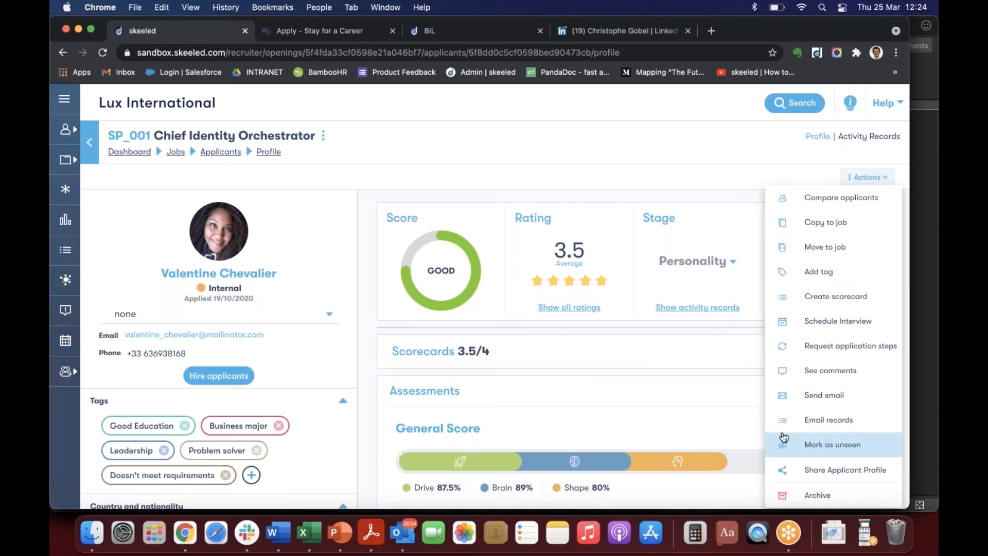
click(822, 472)
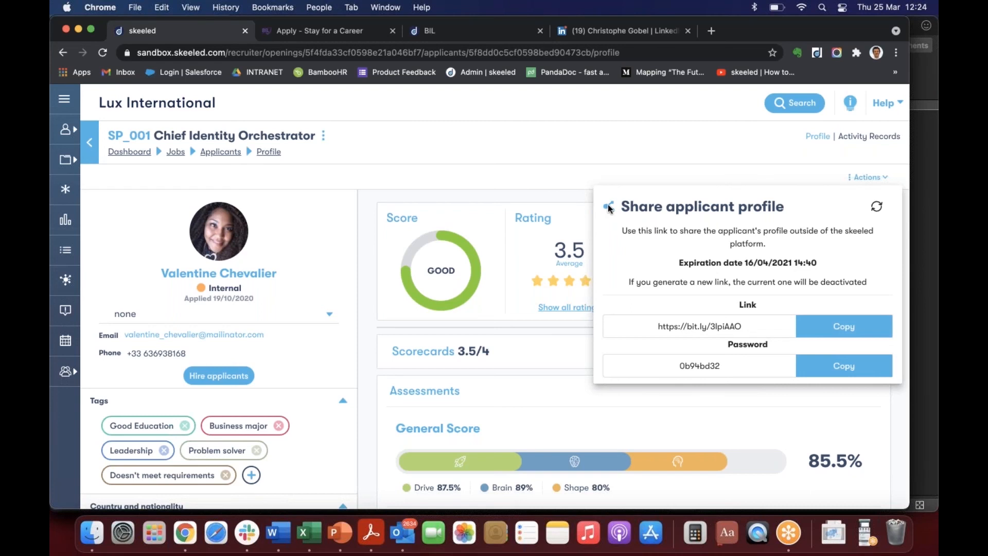
click(761, 171)
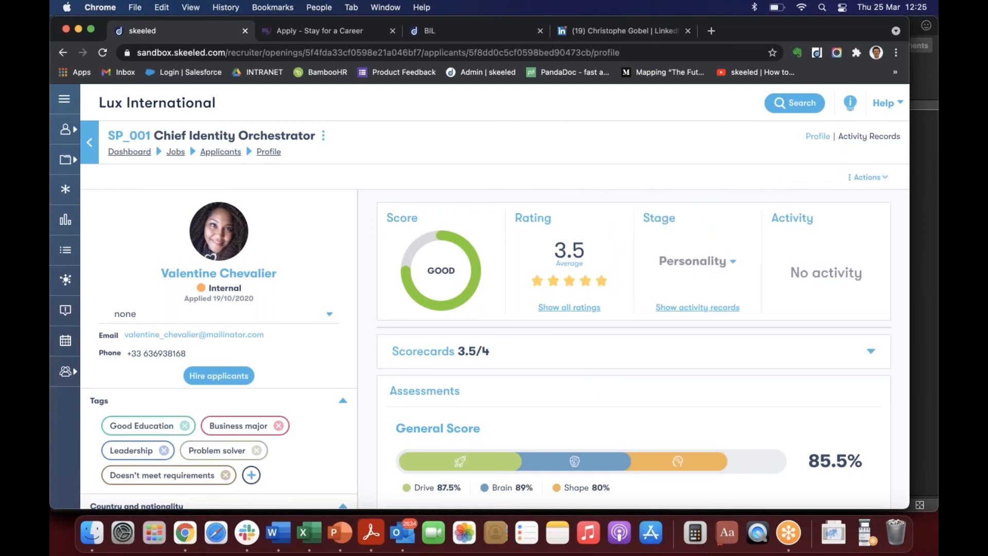
Step: Expand the applicant's scorecards, view the details of the Second Interview scorecard and close it
scroll(634, 350, down, 1)
scroll(867, 293, down, 2)
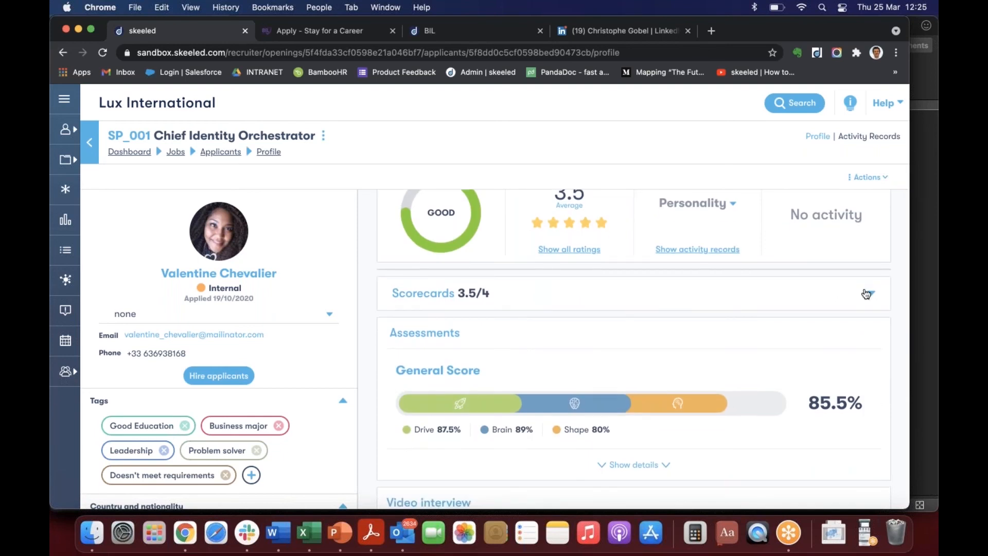
click(867, 293)
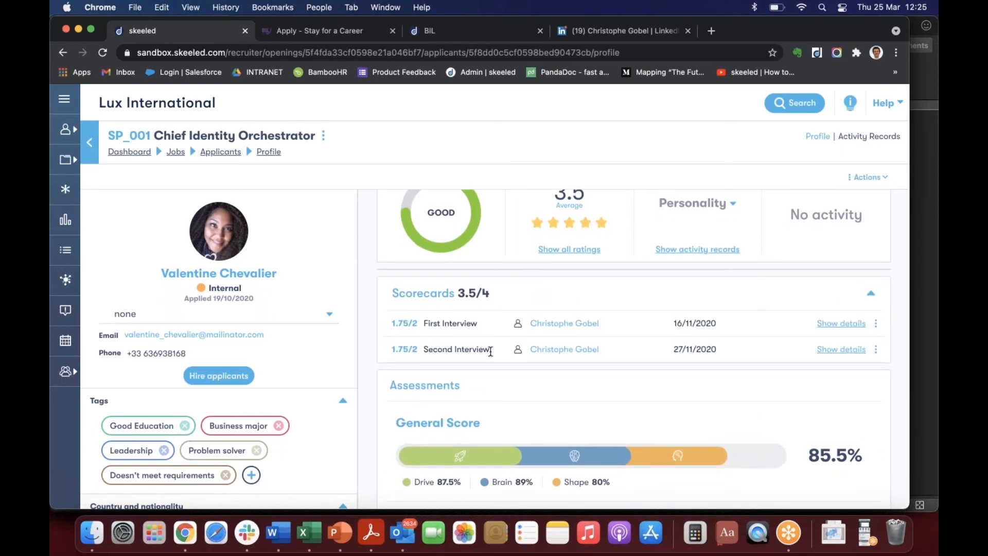
click(847, 352)
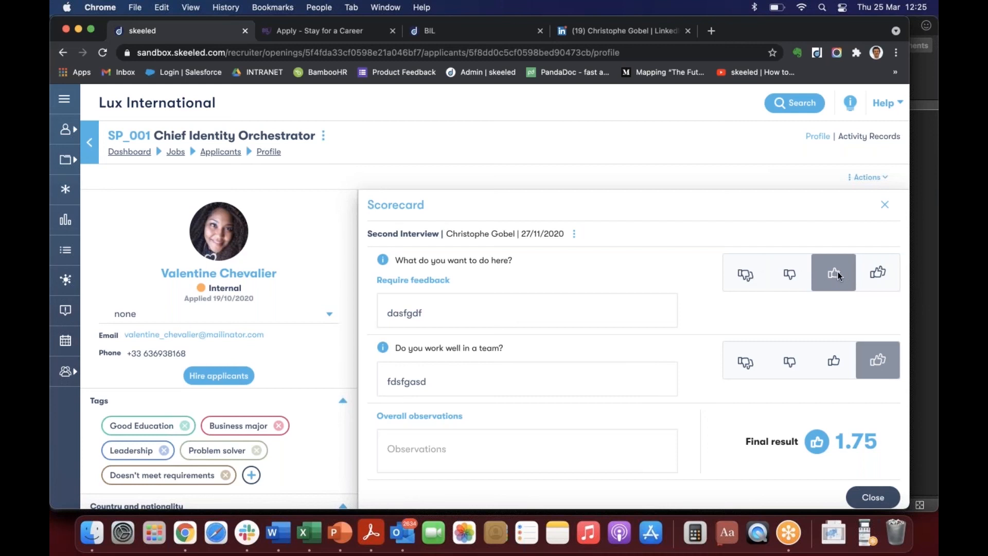
click(885, 207)
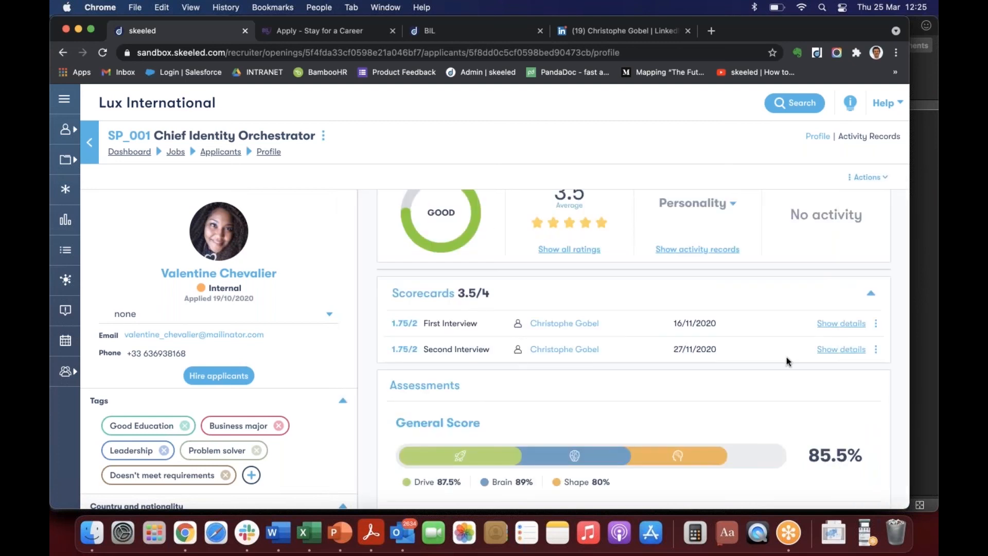
Step: Expand the details of the applicant's general assessment score and examine the Drive, Brain and Shape summaries
scroll(786, 357, down, 1)
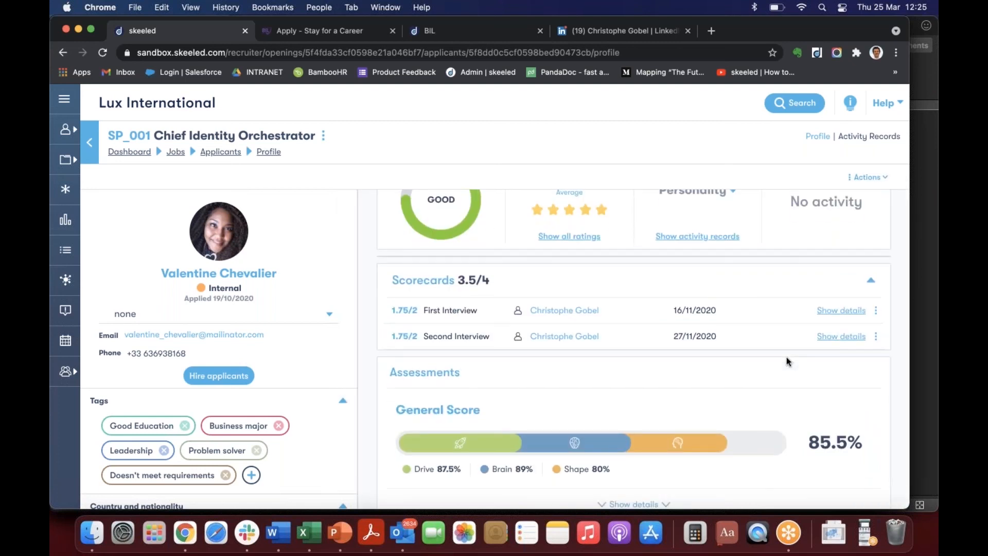
scroll(787, 360, down, 3)
scroll(786, 360, down, 1)
click(634, 387)
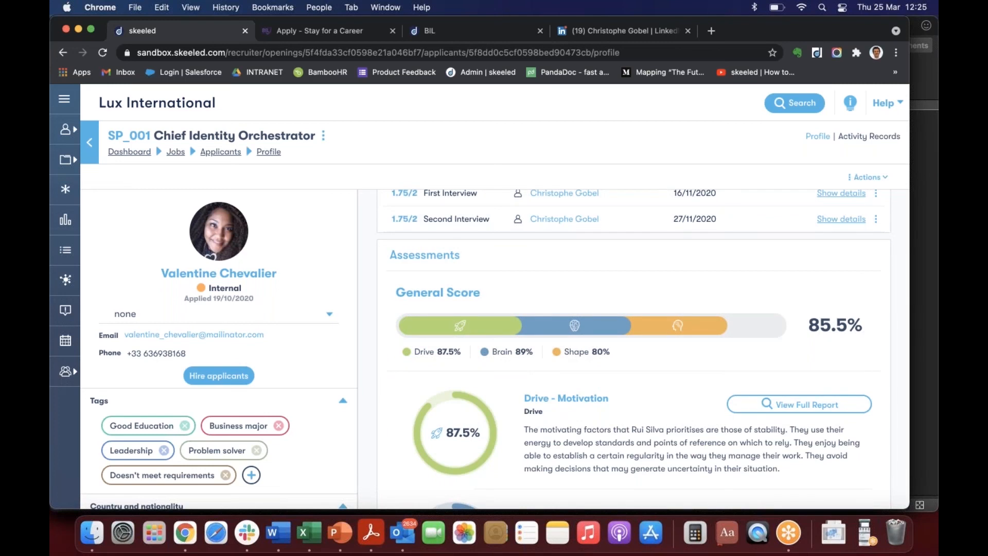
scroll(633, 349, down, 5)
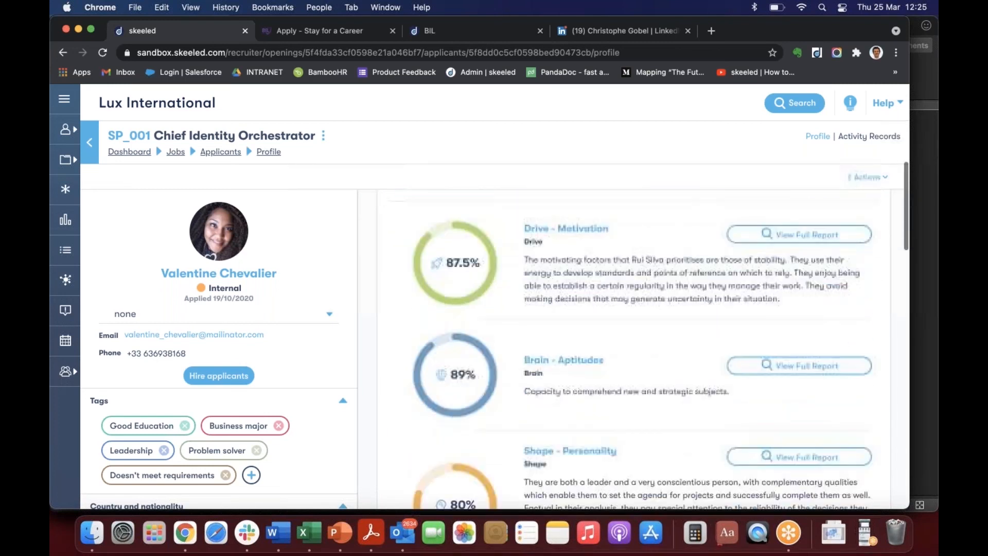
scroll(613, 335, up, 2)
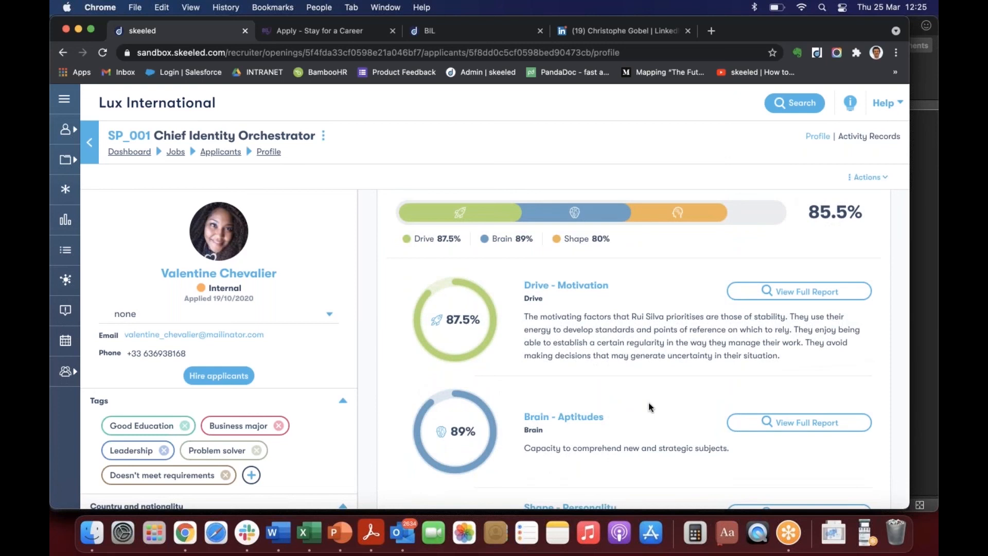
scroll(648, 403, down, 1)
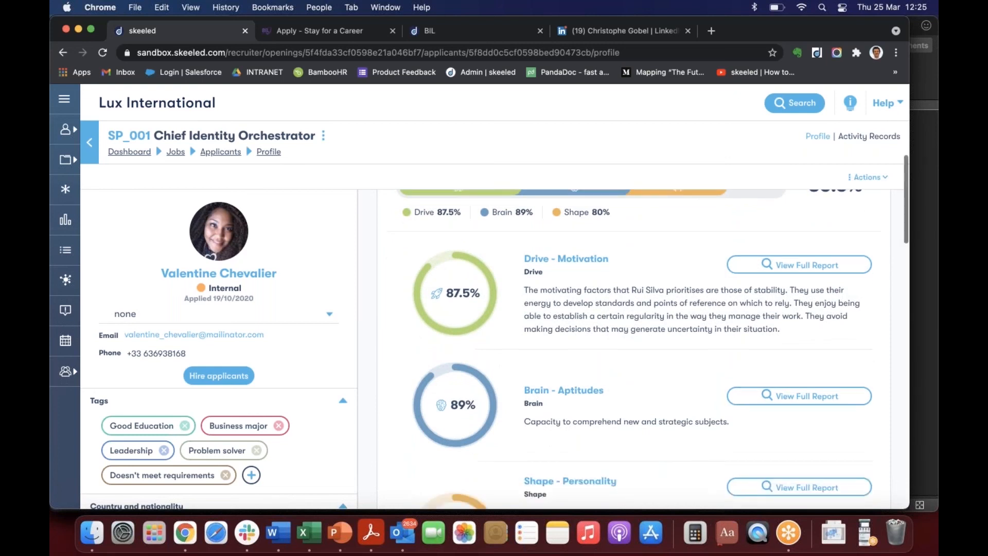
scroll(633, 349, down, 3)
scroll(494, 309, up, 3)
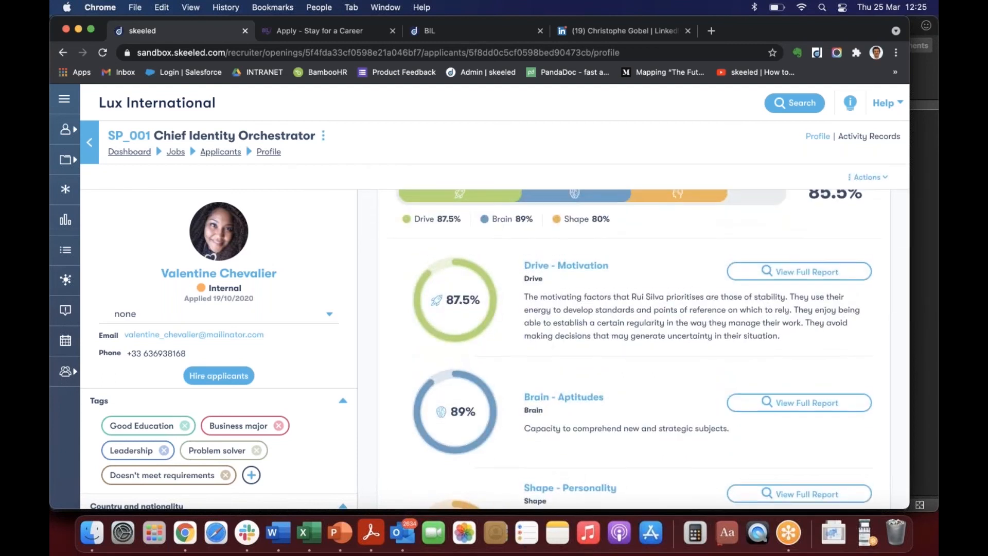
scroll(495, 319, up, 1)
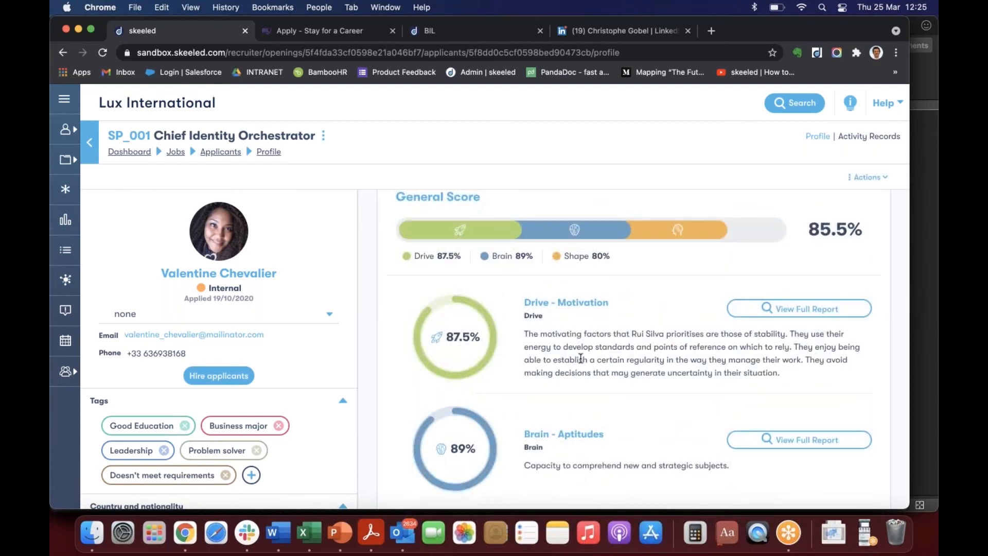
scroll(461, 381, up, 2)
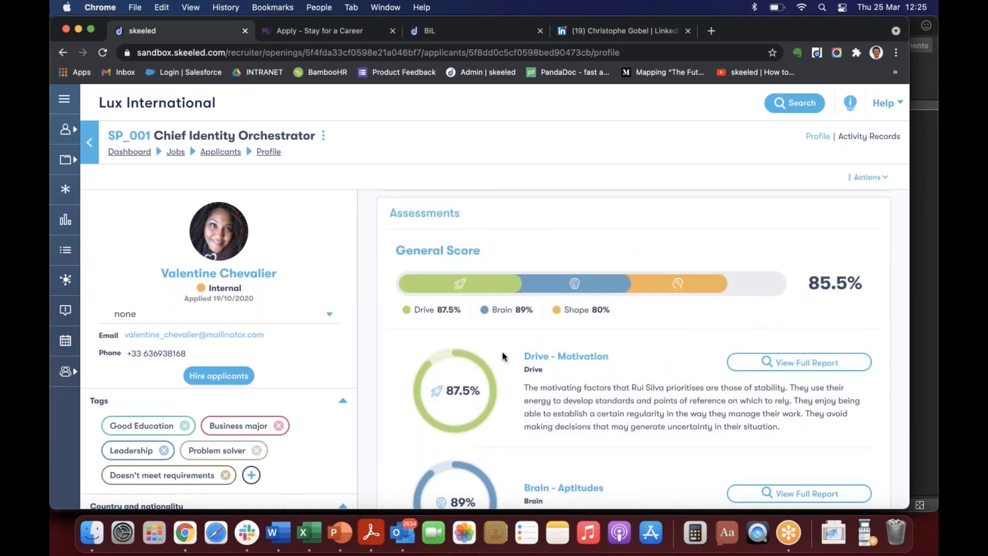
scroll(503, 356, up, 8)
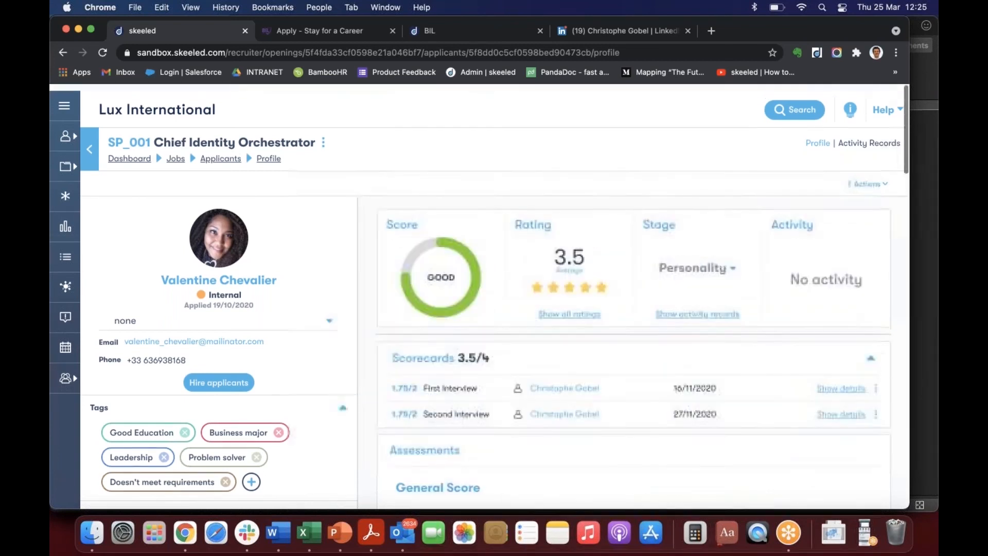
Step: Open the full report for Drive - Motivation, read through its first pages and close it
scroll(503, 356, down, 1)
scroll(503, 356, down, 2)
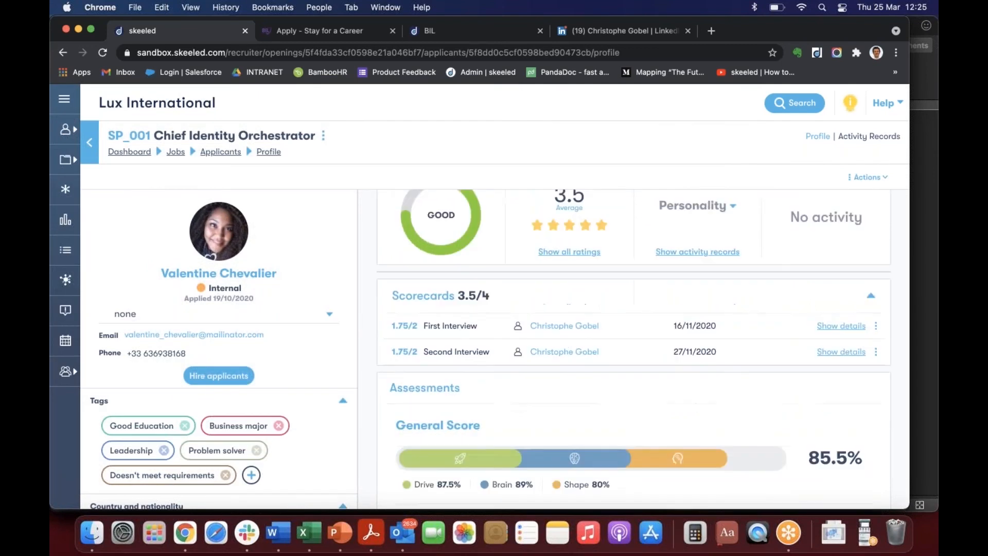
scroll(503, 356, down, 5)
click(772, 370)
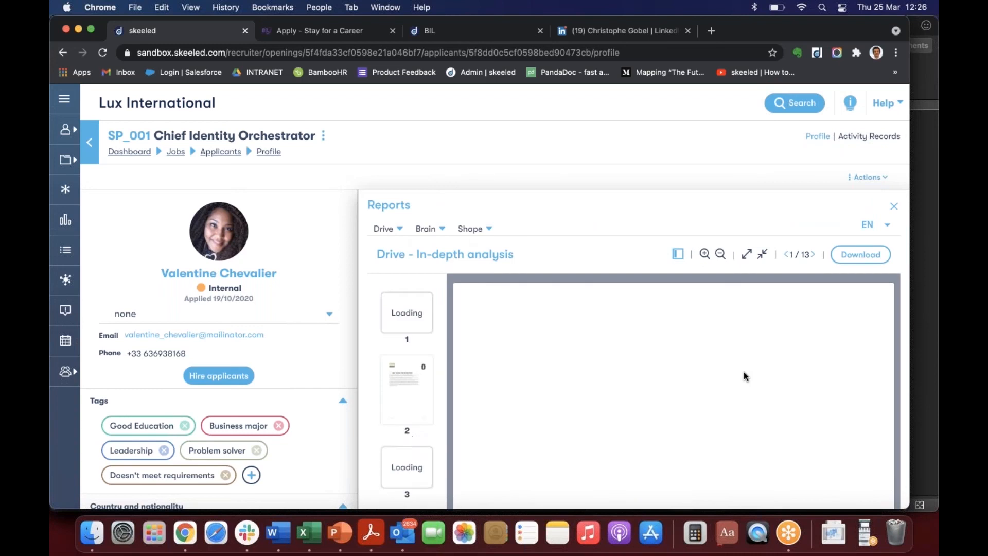
scroll(744, 372, down, 10)
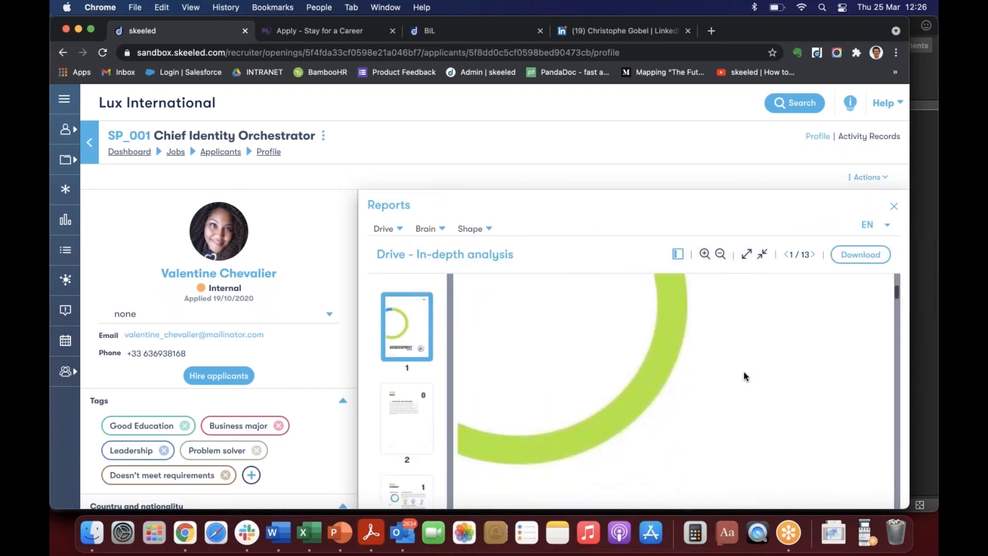
scroll(743, 371, down, 10)
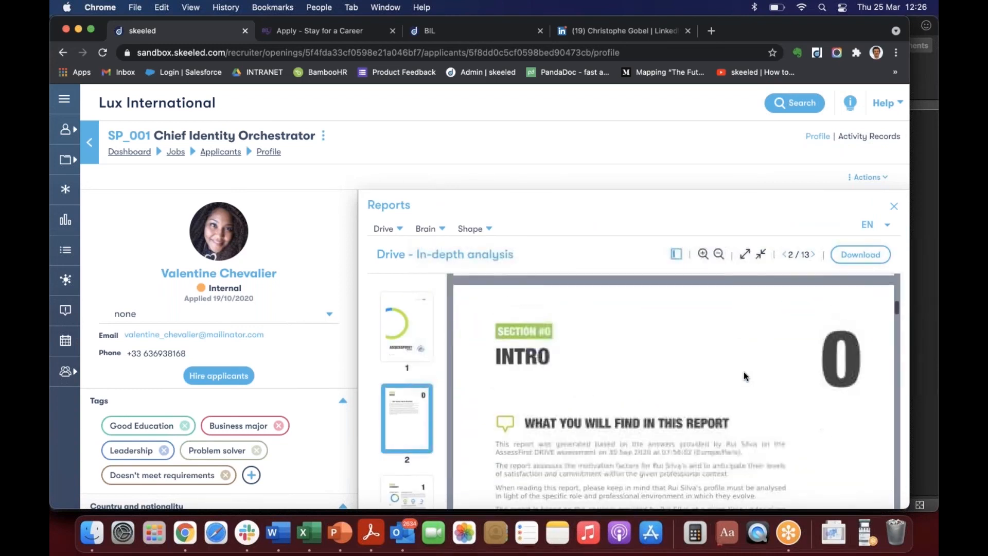
scroll(743, 372, down, 10)
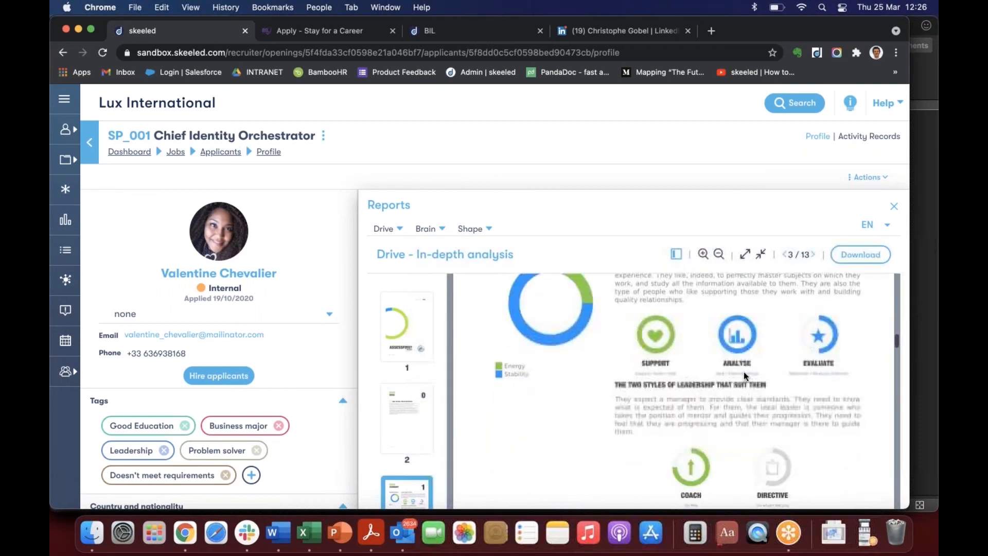
scroll(743, 371, down, 10)
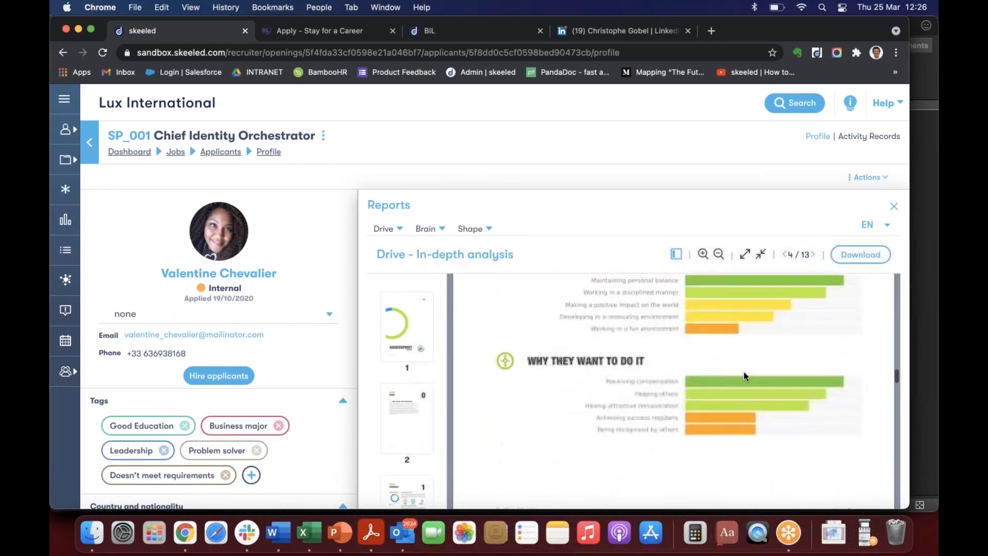
click(895, 207)
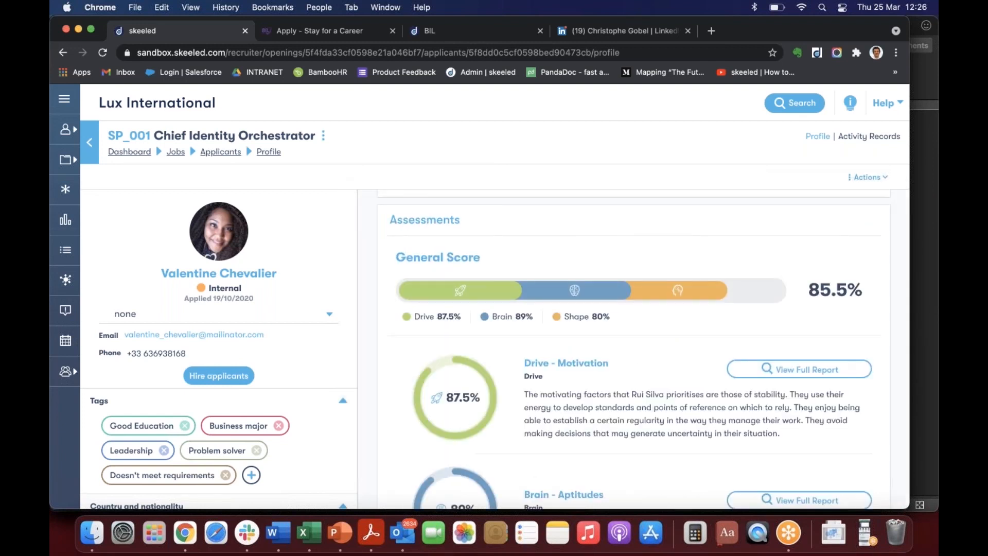
Step: Review the applicant's video interview section with its Question 1 recording, without playing it
scroll(638, 350, down, 2)
scroll(705, 379, down, 10)
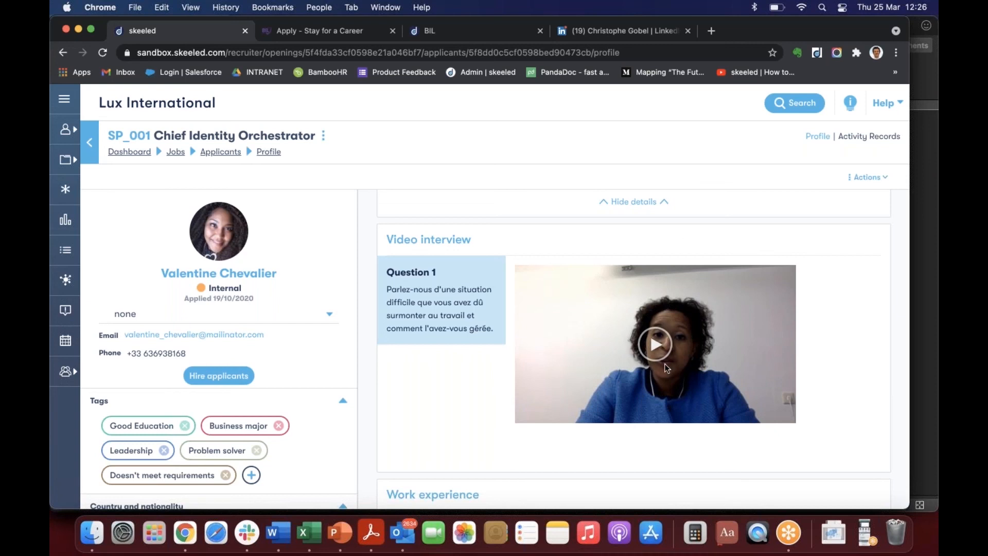
scroll(667, 368, down, 3)
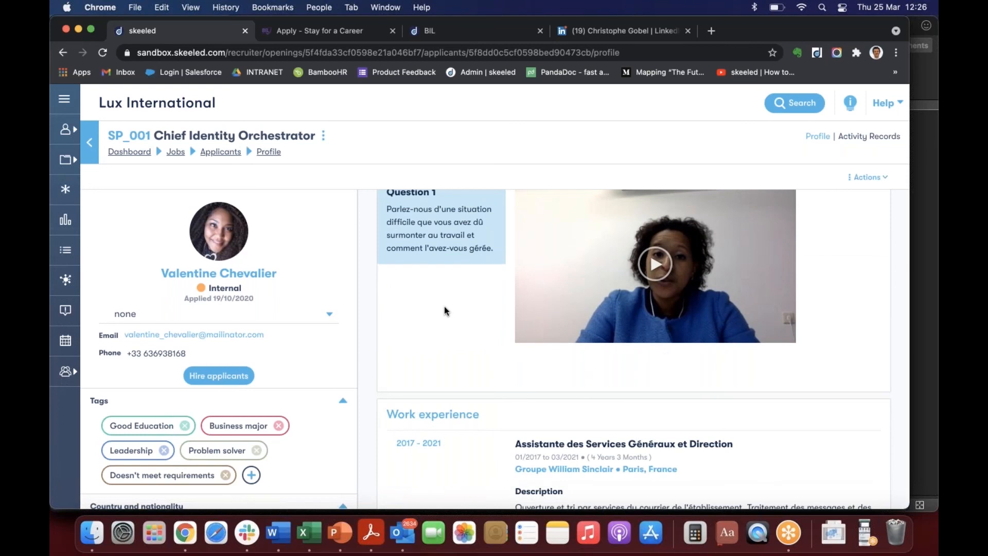
scroll(444, 307, down, 1)
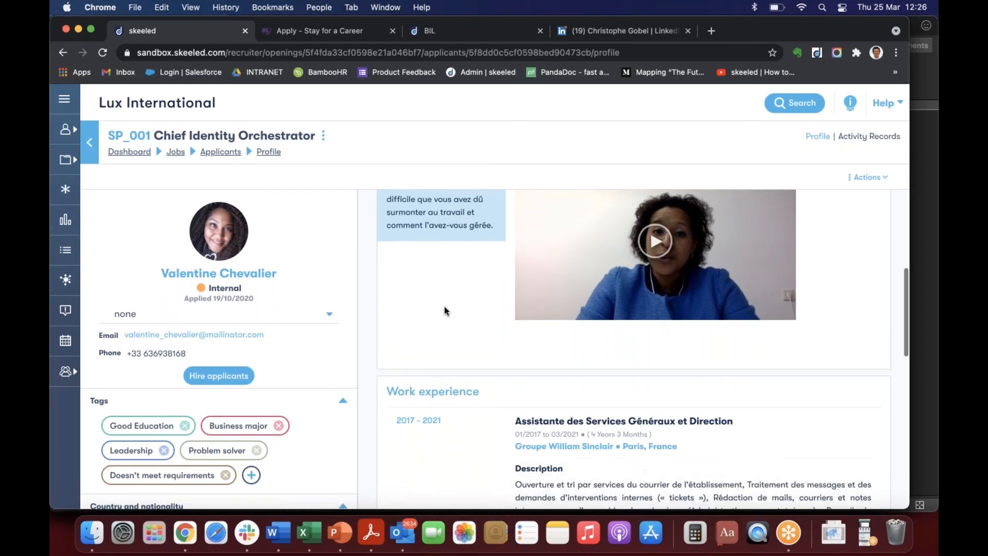
scroll(443, 307, up, 2)
scroll(444, 307, up, 3)
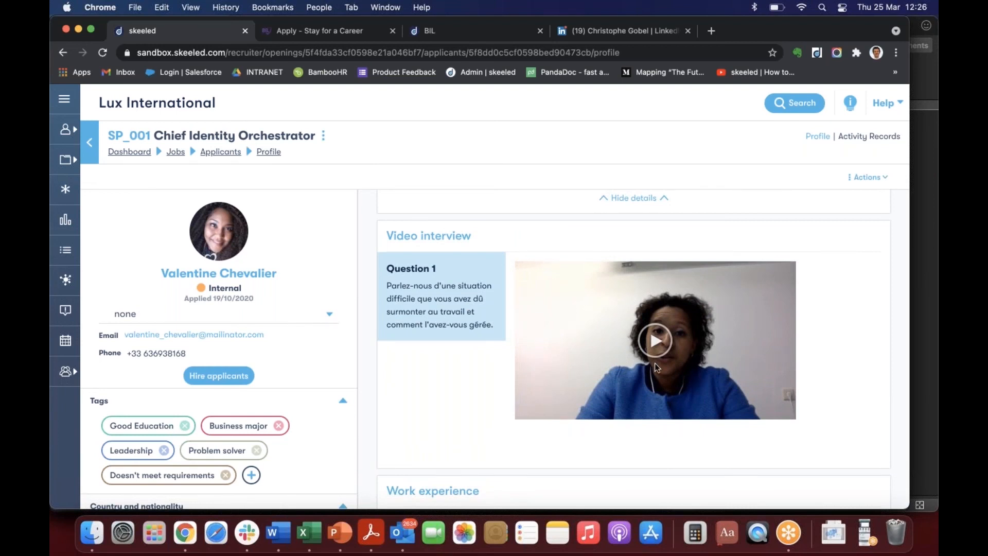
scroll(655, 364, down, 1)
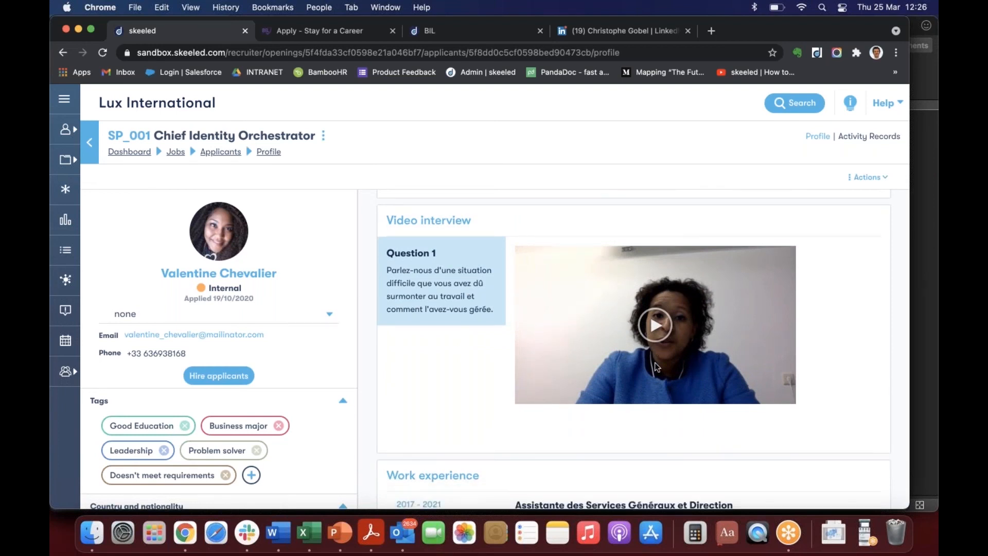
Step: Examine the applicant's work experience, education, languages and extra skills, and return to the start of the profile
scroll(654, 364, down, 5)
scroll(656, 366, down, 5)
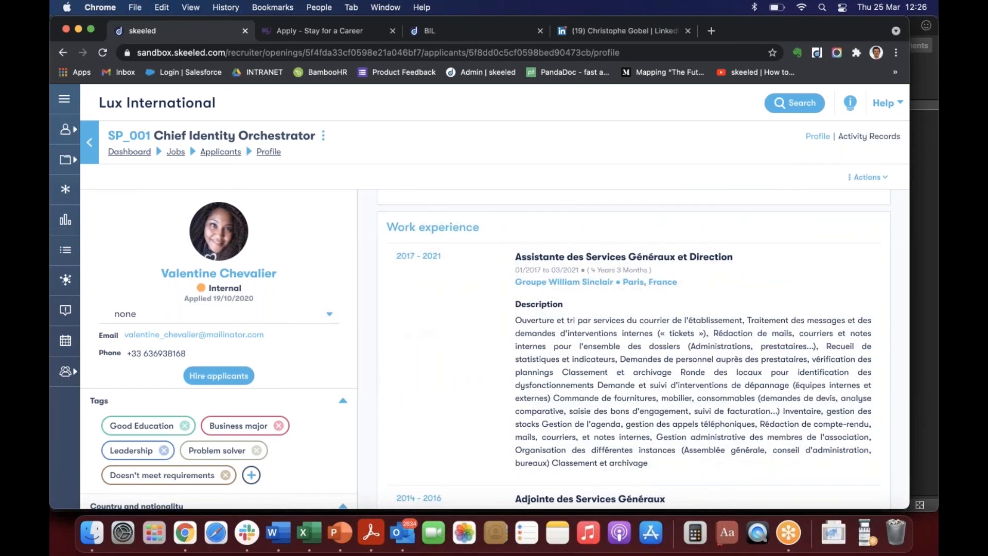
scroll(643, 350, down, 1)
scroll(643, 350, down, 2)
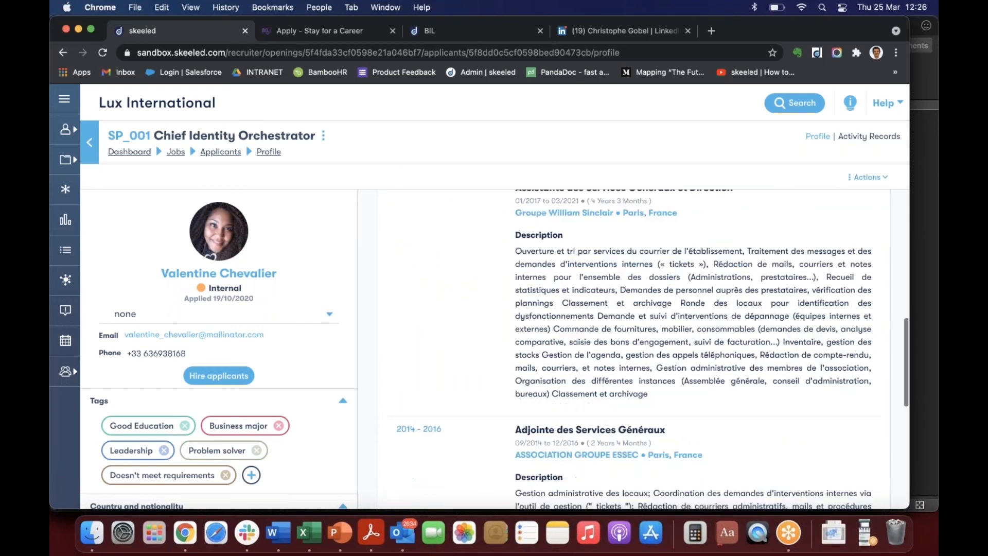
scroll(644, 350, down, 10)
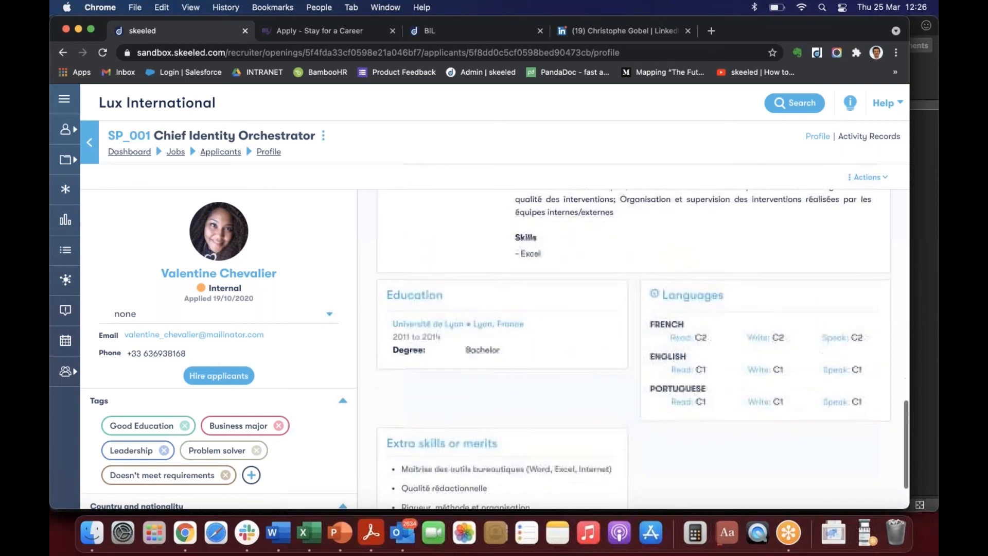
scroll(653, 366, down, 3)
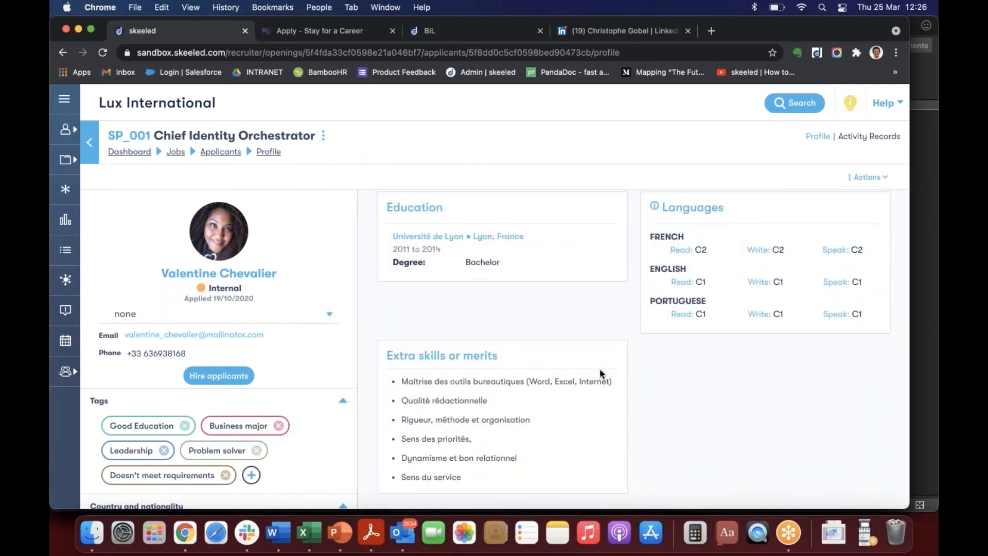
scroll(646, 411, up, 3)
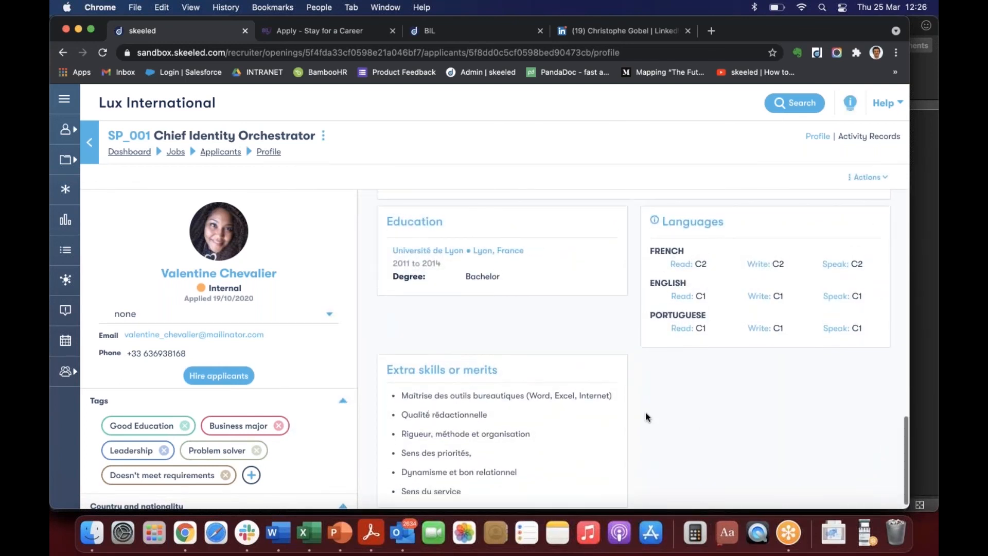
scroll(645, 412, up, 15)
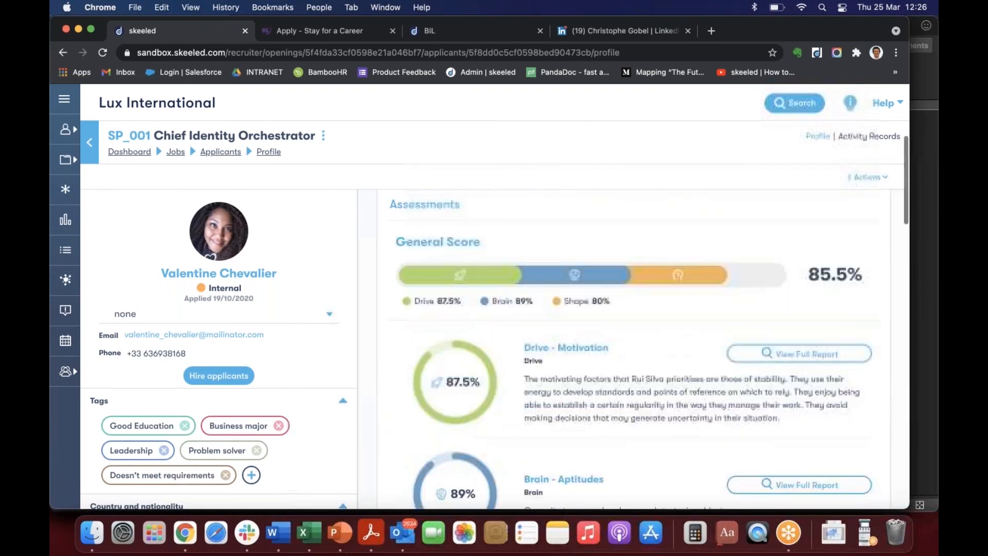
scroll(638, 361, up, 6)
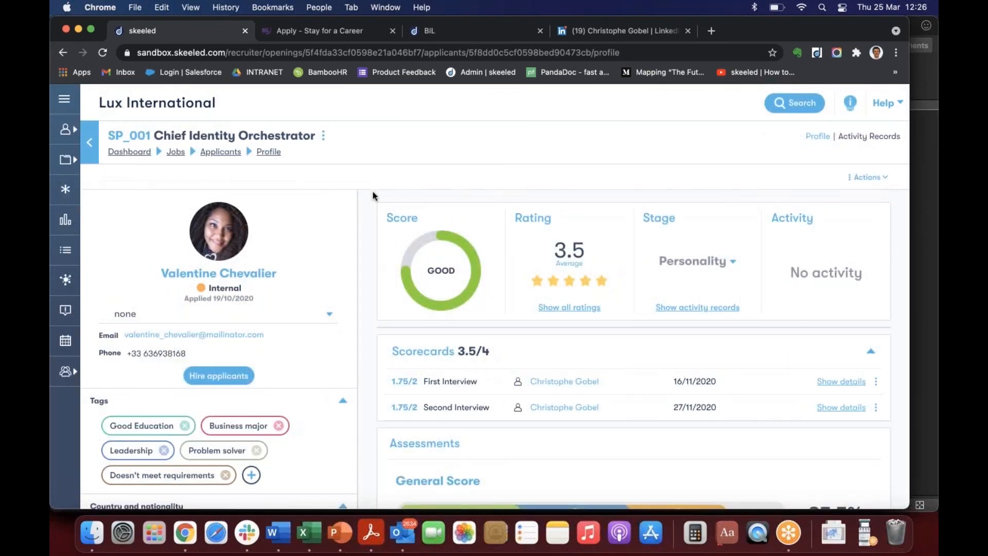
Step: Expand the main navigation and open the Spontaneous applicants list to look through its entries
click(65, 100)
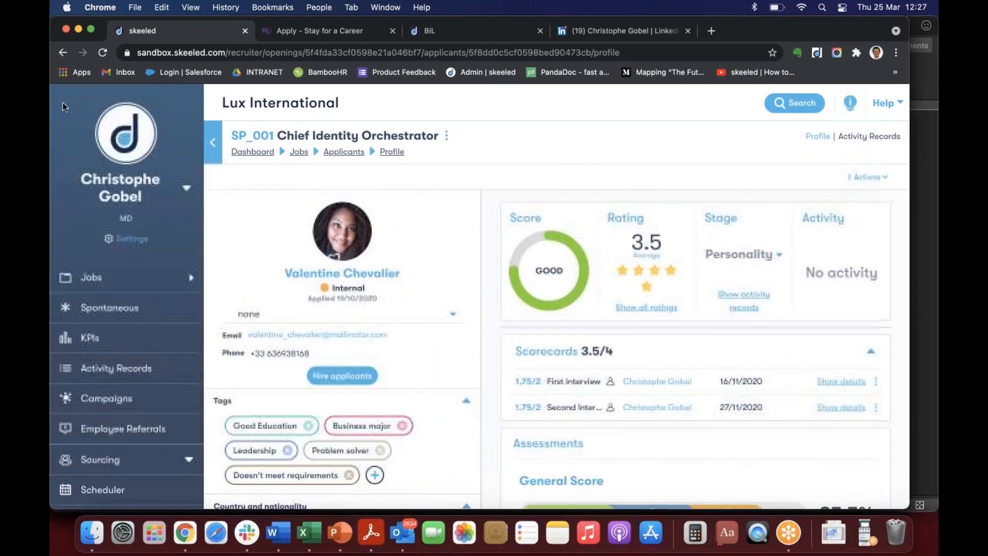
click(100, 308)
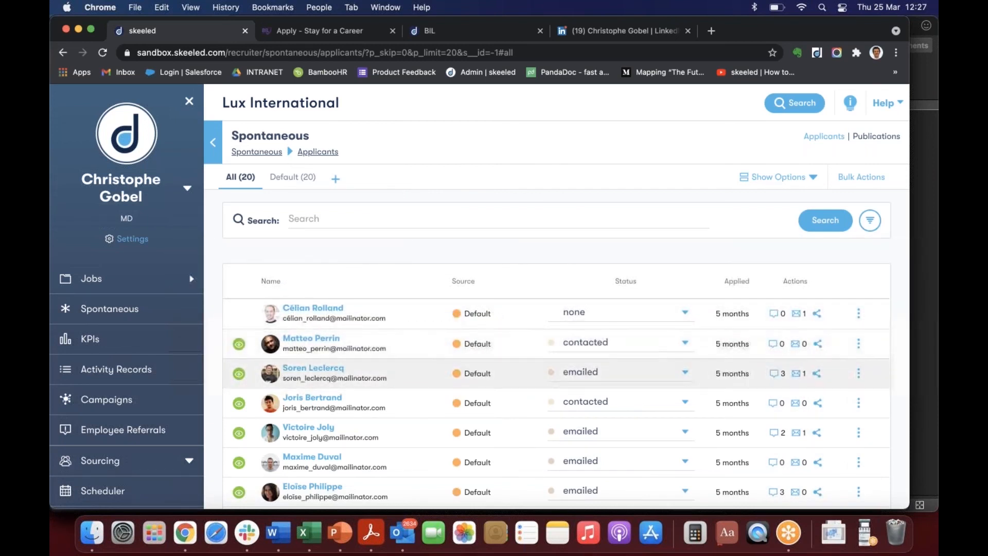
scroll(556, 337, down, 3)
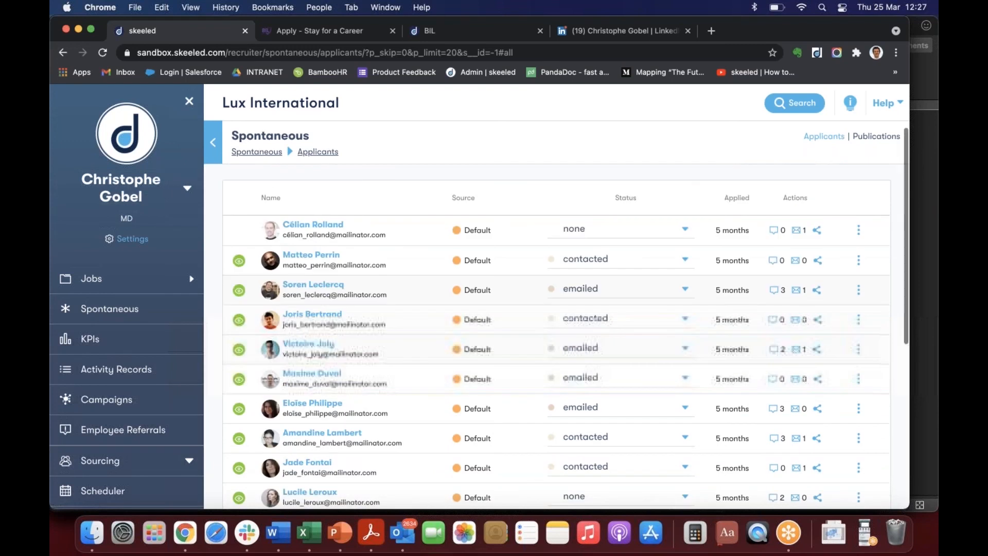
Step: Leave the Spontaneous applicants list for the KPIs page and view the options of the Rejected Applicants metric, choosing none
scroll(435, 308, down, 1)
scroll(434, 307, up, 4)
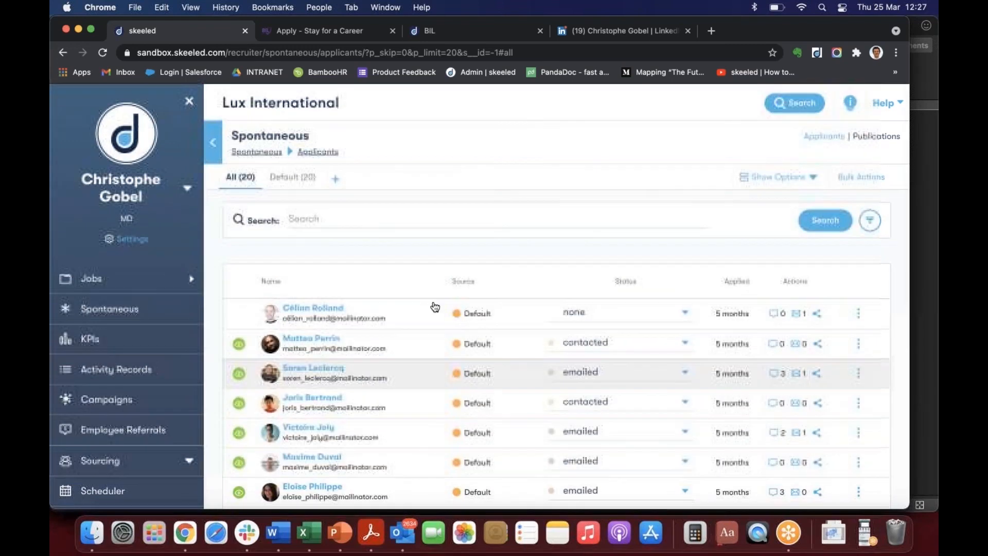
click(97, 340)
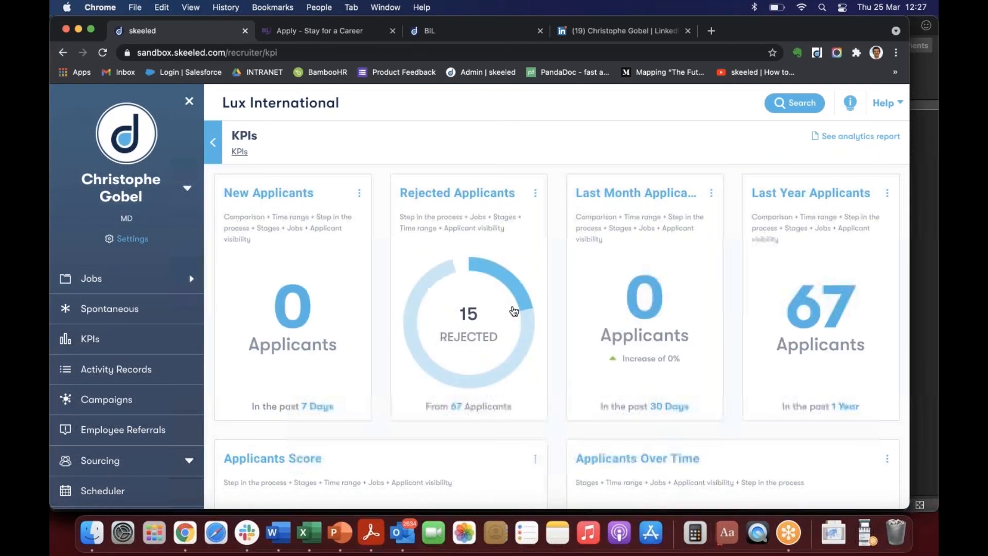
click(536, 194)
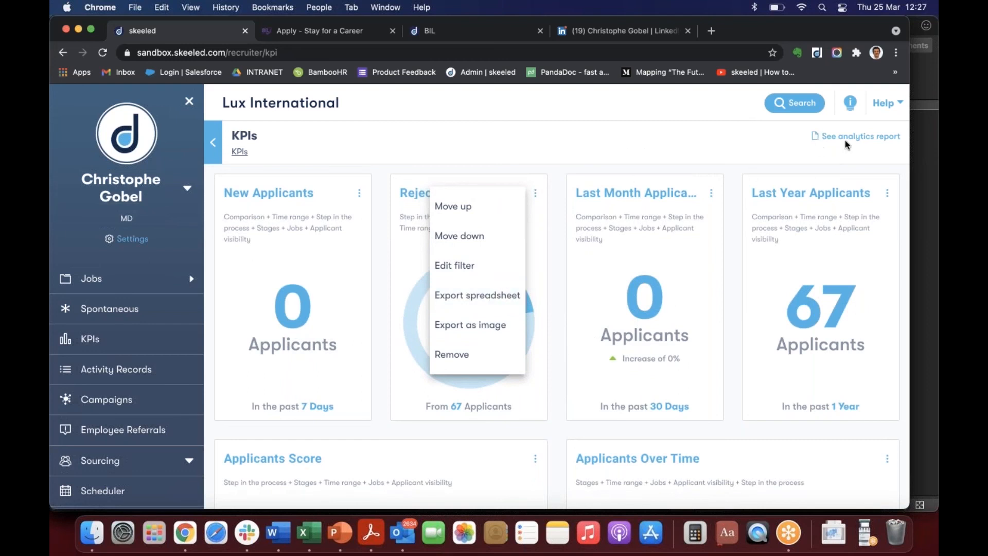
click(682, 166)
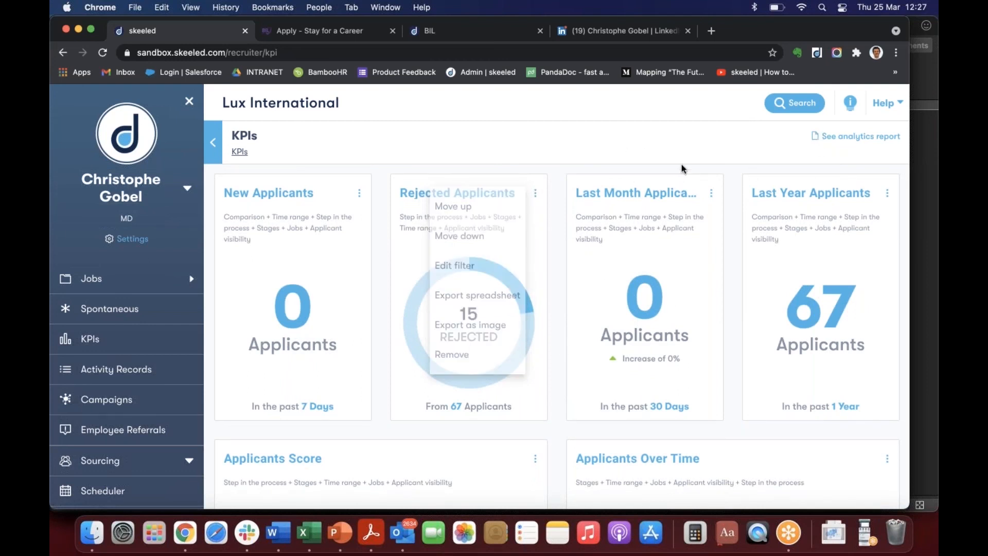
Step: Review the KPI charts as far as the Add new metric card and return to the start of the page
scroll(680, 280, down, 3)
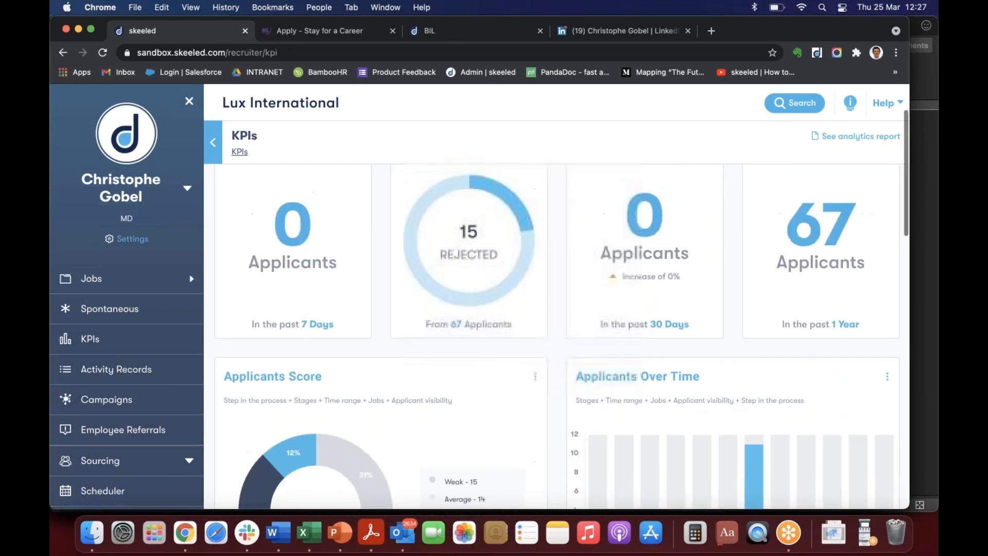
scroll(555, 319, down, 8)
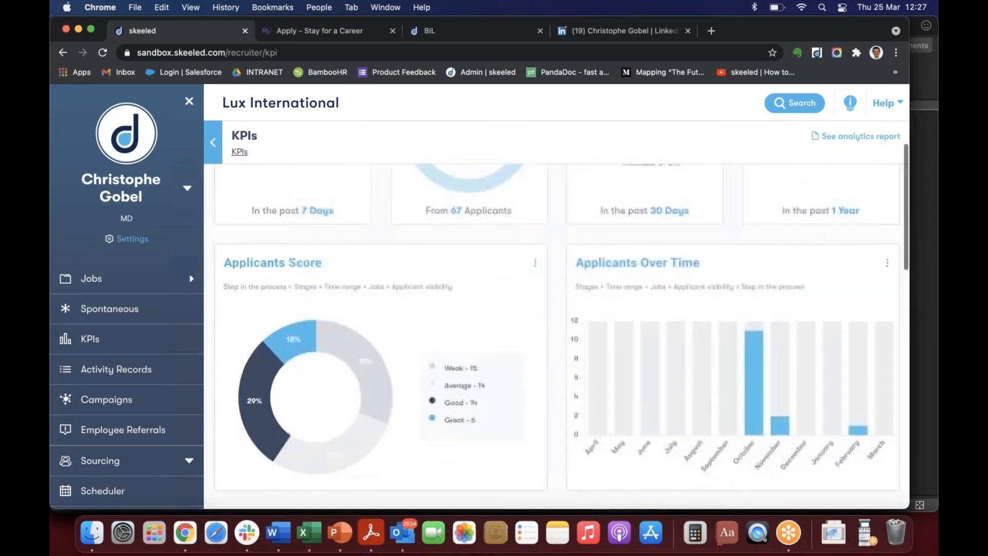
scroll(556, 319, down, 5)
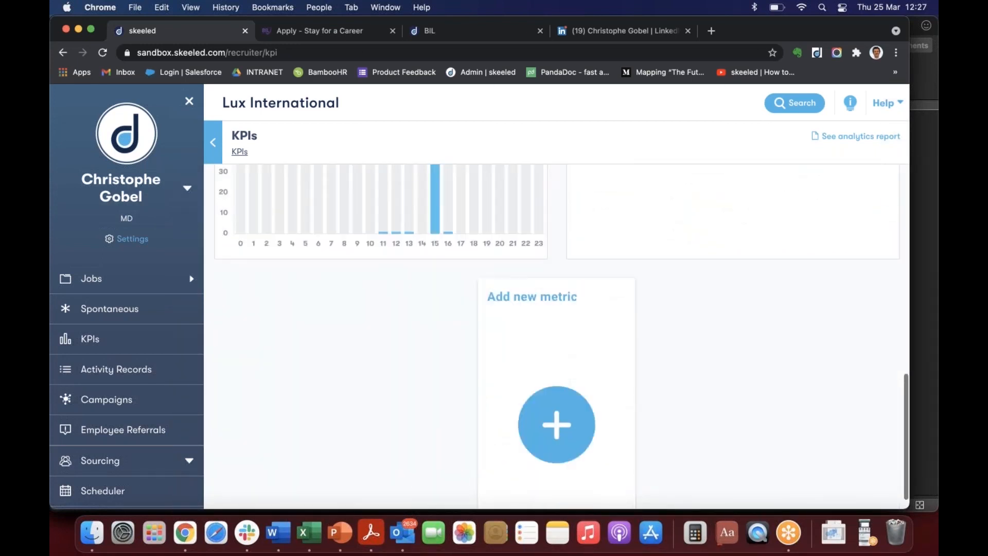
scroll(556, 319, up, 10)
scroll(556, 319, up, 10)
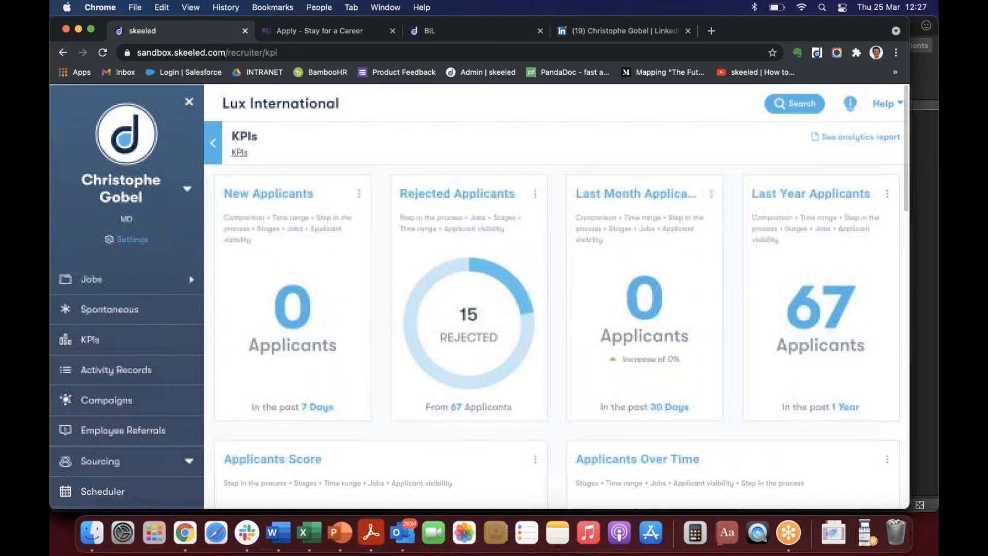
Step: View the activity records, then open the employee referrals dashboard and expand the listed referrer's applicants
click(185, 370)
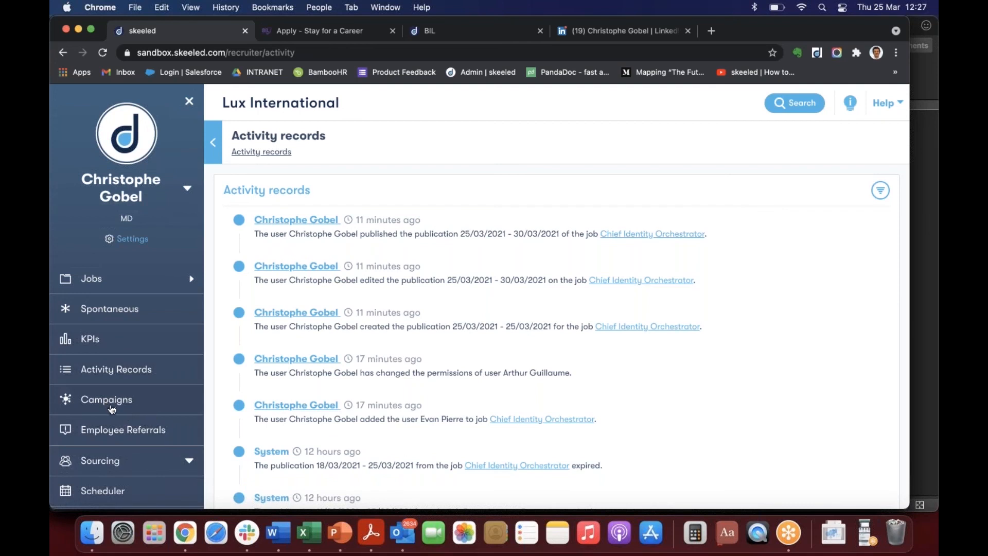
click(119, 433)
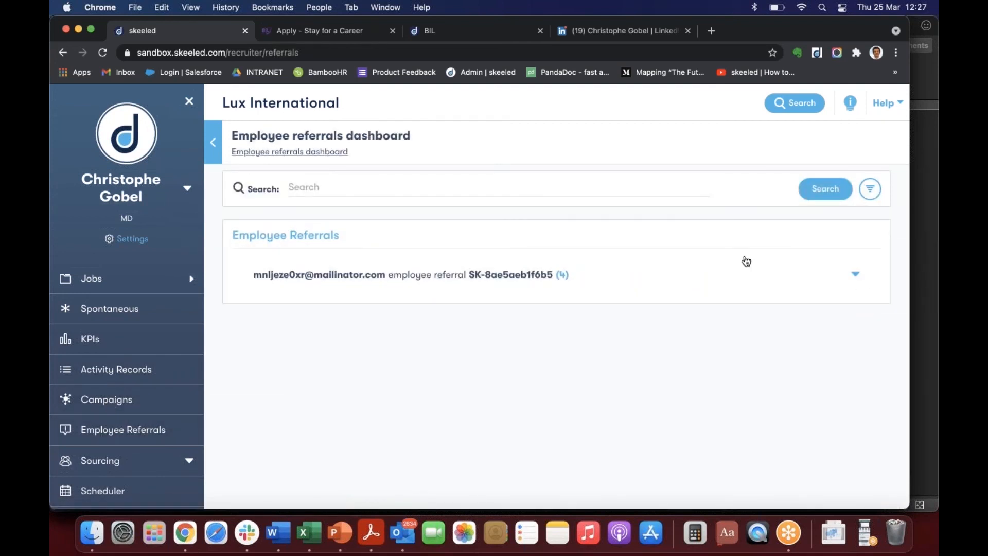
click(855, 275)
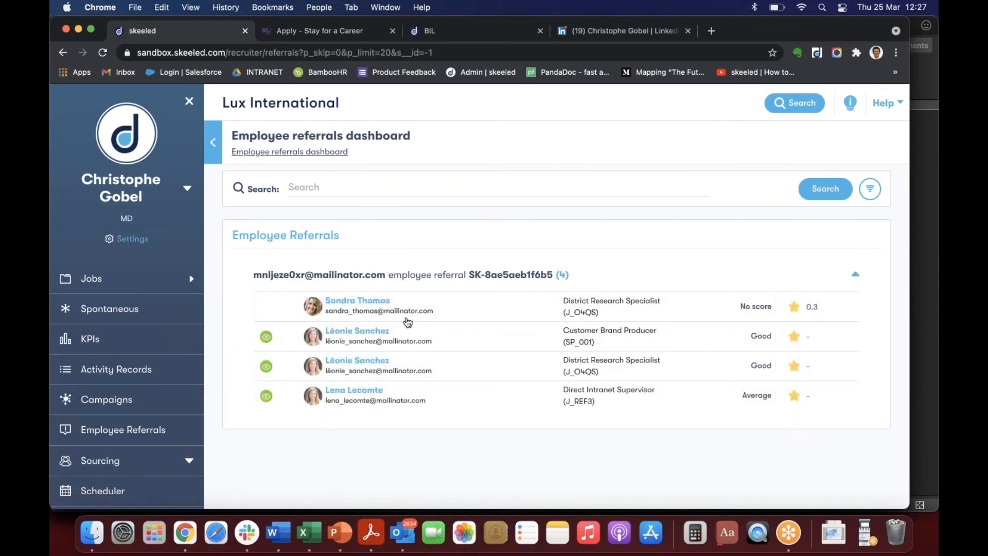
Step: Open the Sourcing overview, then switch to the LinkedIn profile and open the skeeled extension's import form for it
click(189, 461)
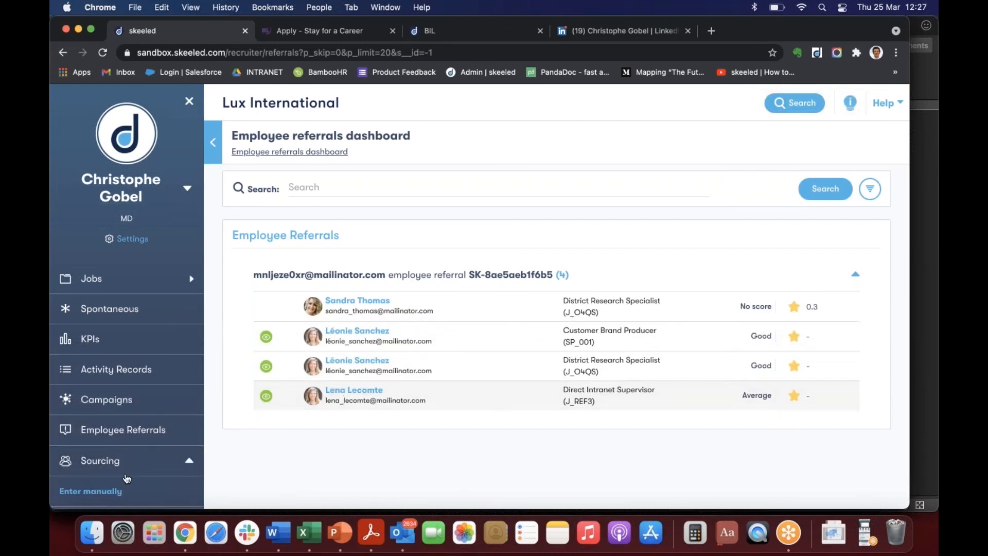
click(105, 462)
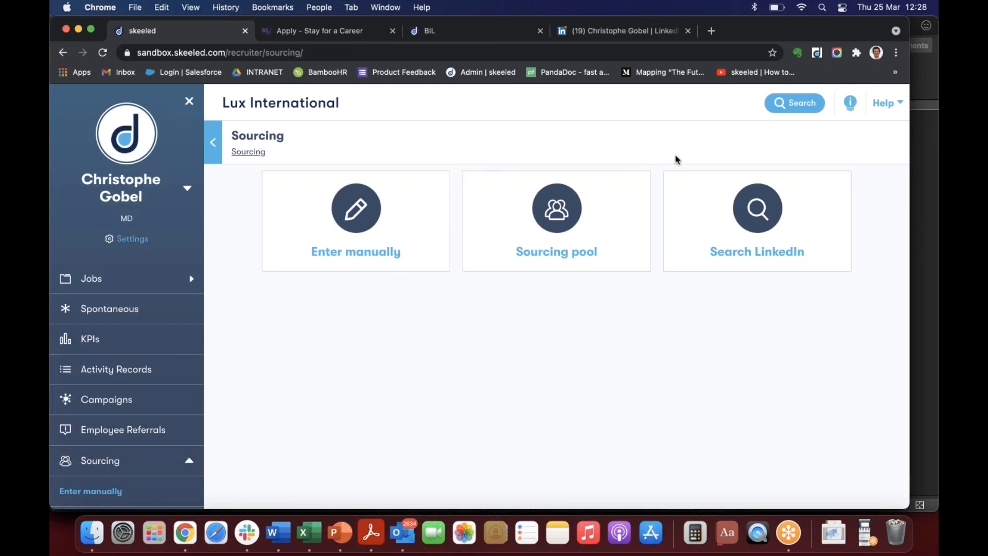
click(634, 33)
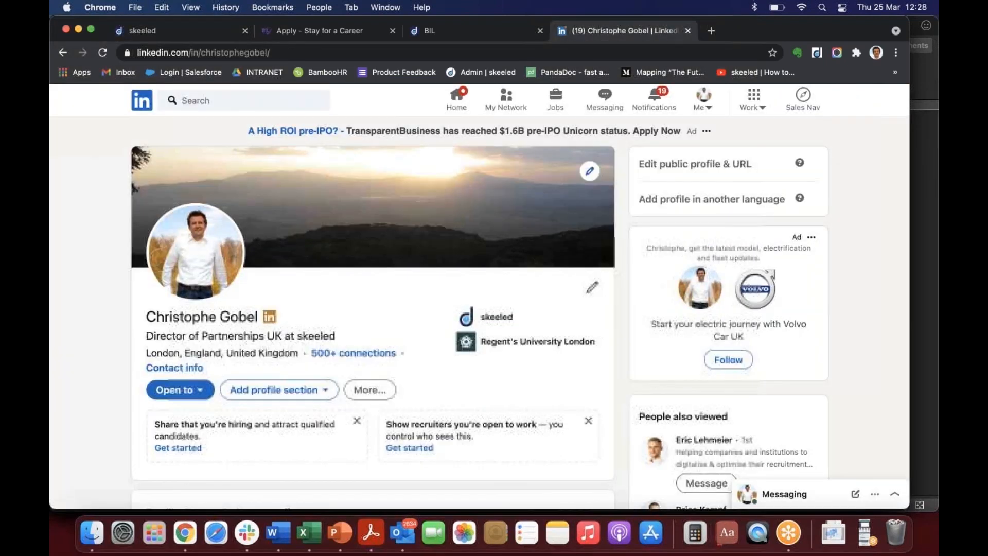
click(817, 53)
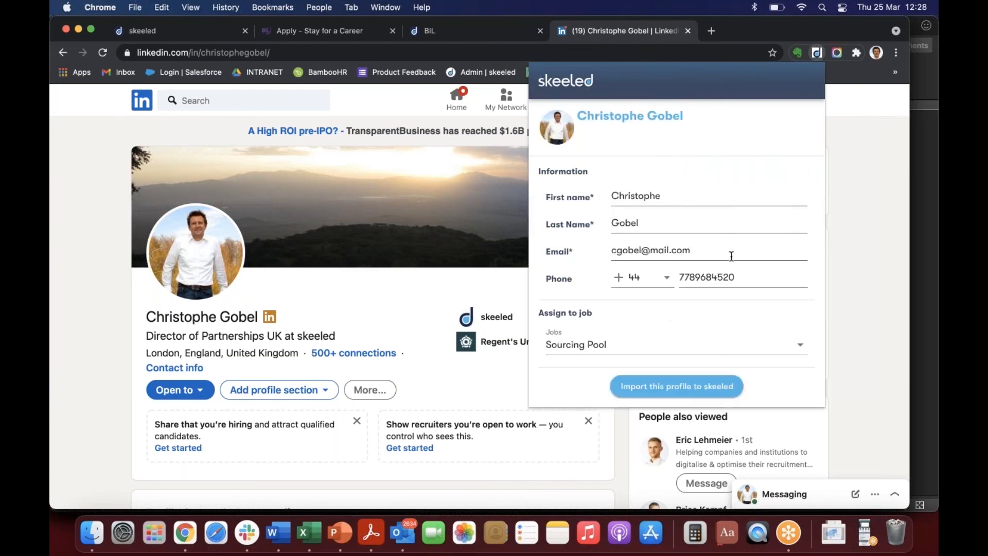
Step: Assign the profile to the Chief Identity Orchestrator job, select the email in its field, and close the form without importing
click(665, 346)
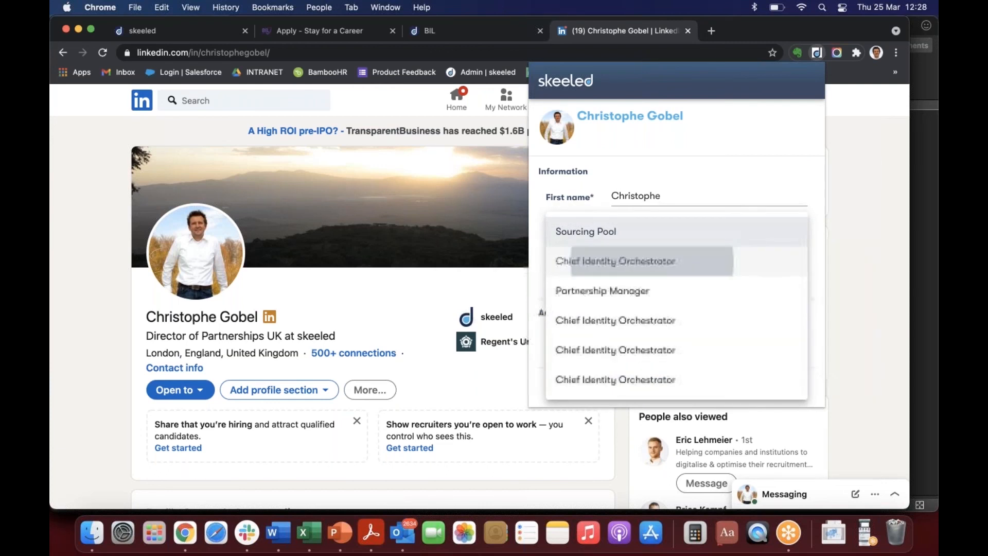
click(706, 255)
triple_click(706, 249)
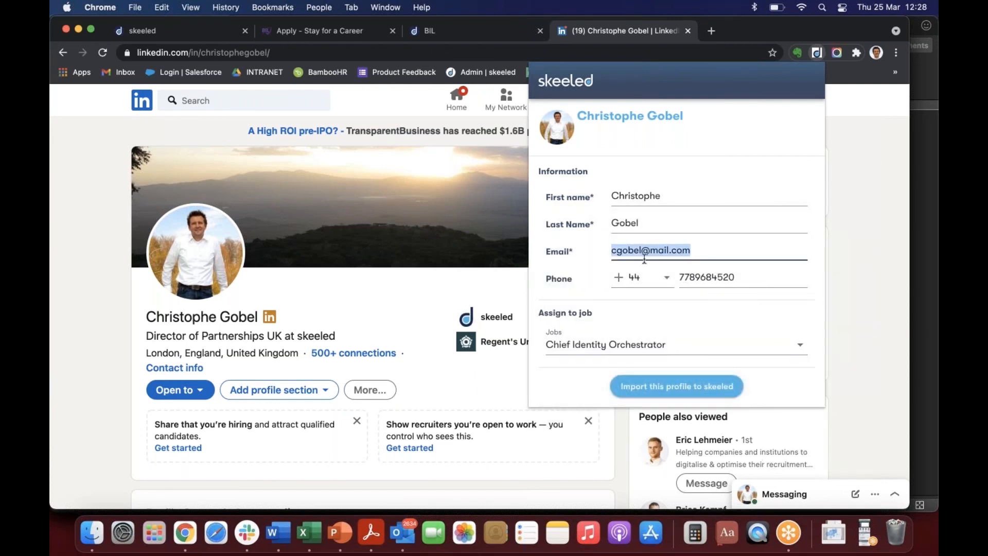
click(849, 251)
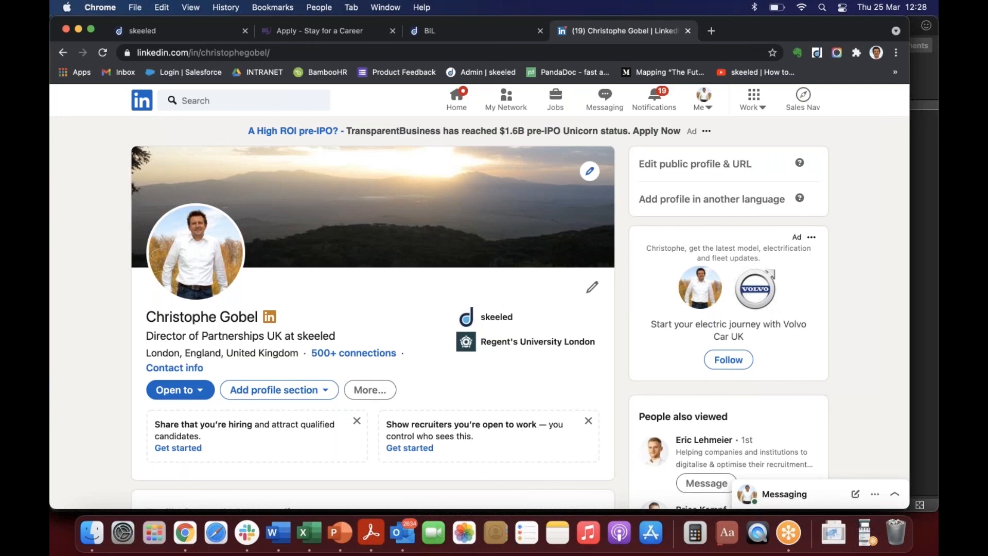
Step: Return to the skeeled recruiter site and open the applicant Search page with its keyword field active
click(188, 33)
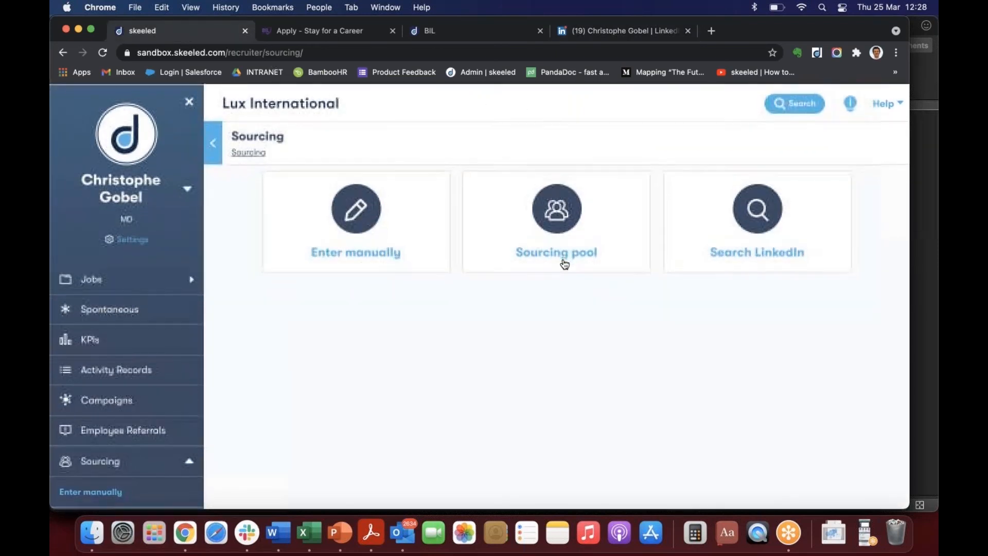
click(799, 106)
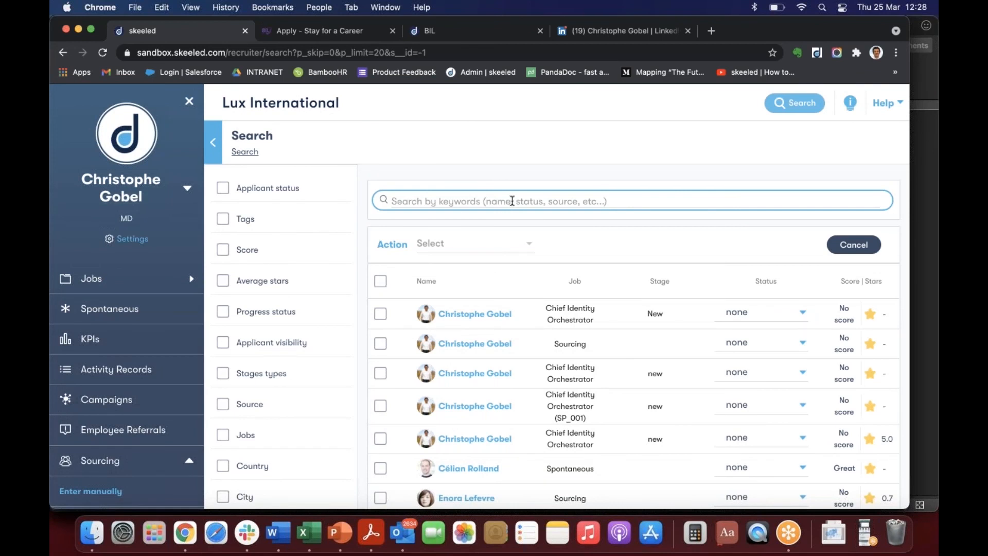
click(495, 200)
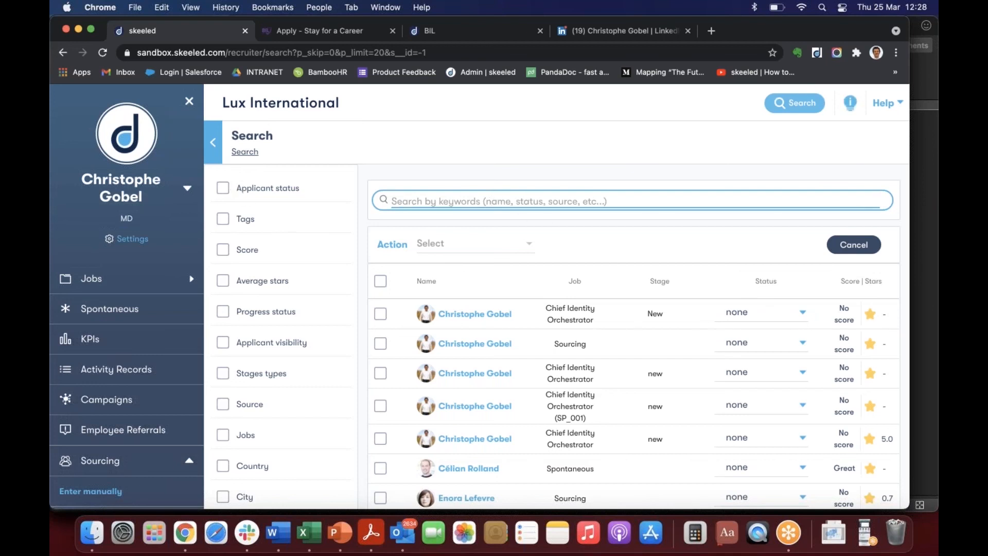
Step: Examine the applicant search filters from Applicant status to Application date alongside the applicant list, without applying any
scroll(559, 302, down, 1)
scroll(559, 302, down, 3)
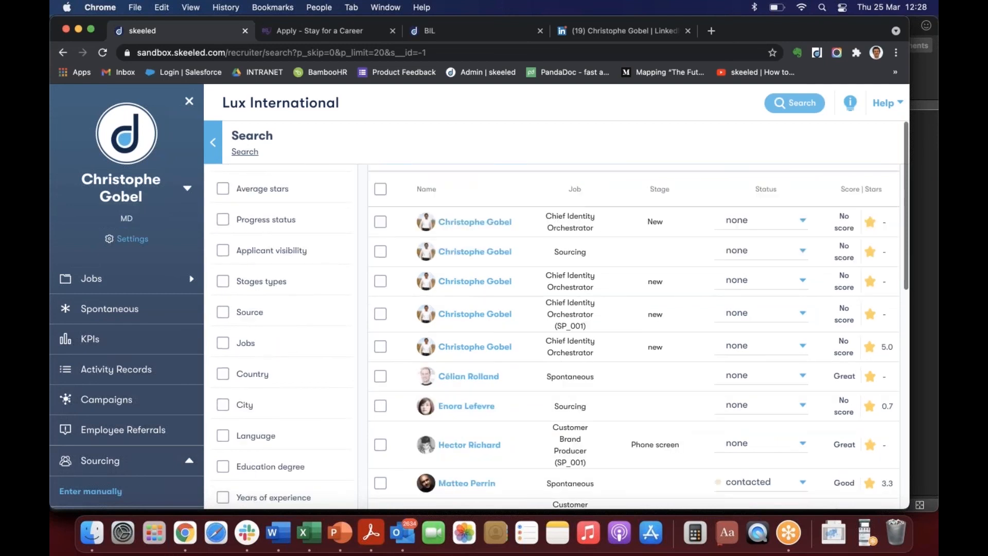
scroll(559, 302, down, 3)
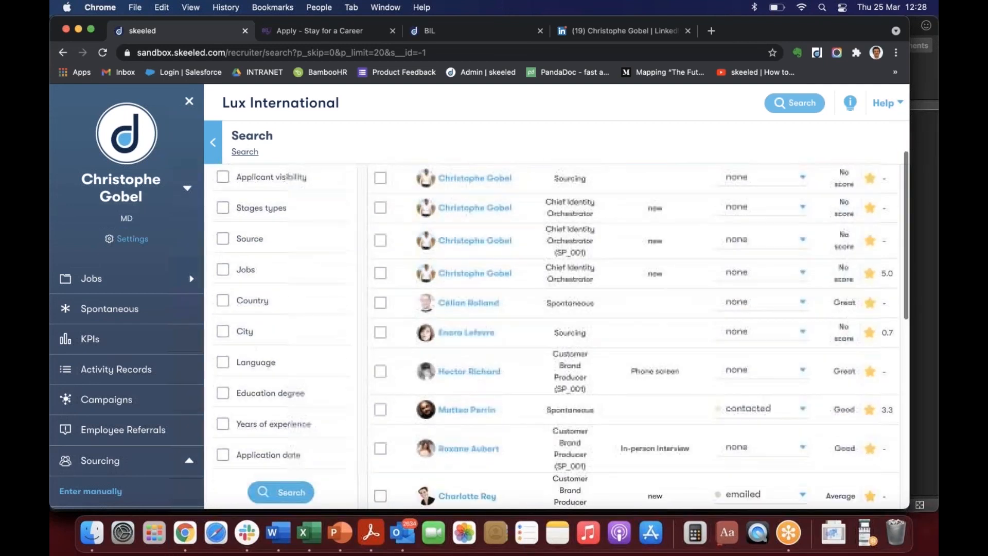
scroll(288, 362, down, 1)
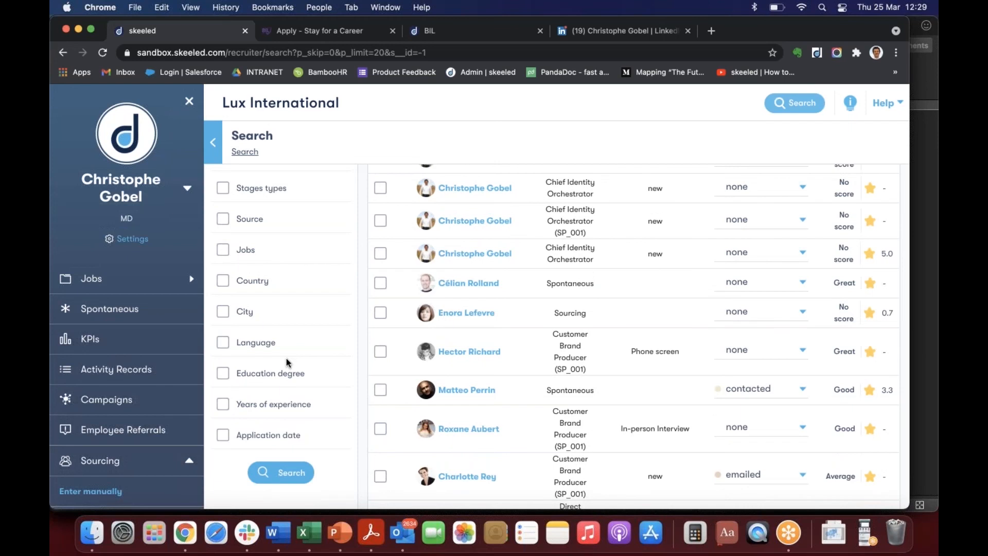
scroll(287, 362, up, 1)
scroll(287, 363, up, 4)
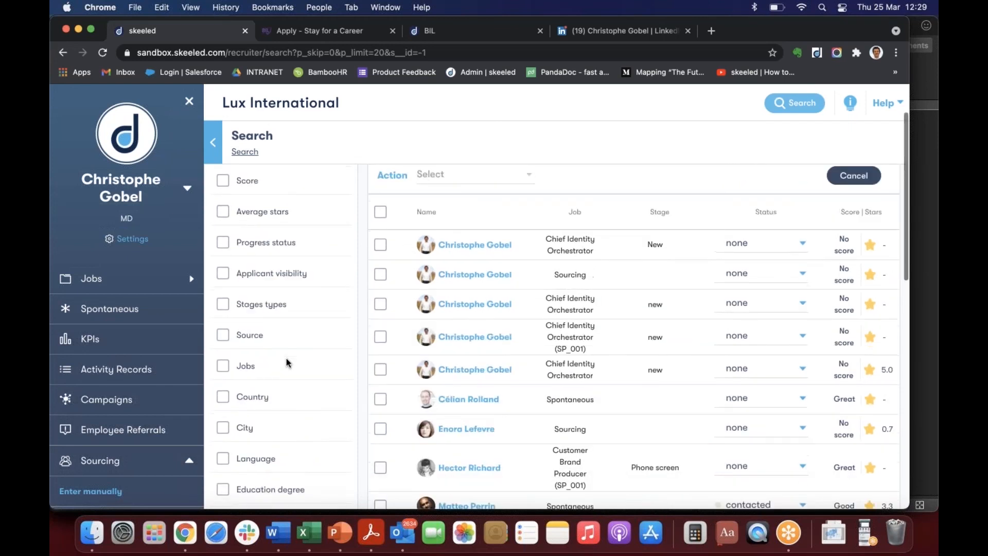
scroll(288, 362, up, 2)
scroll(287, 363, up, 1)
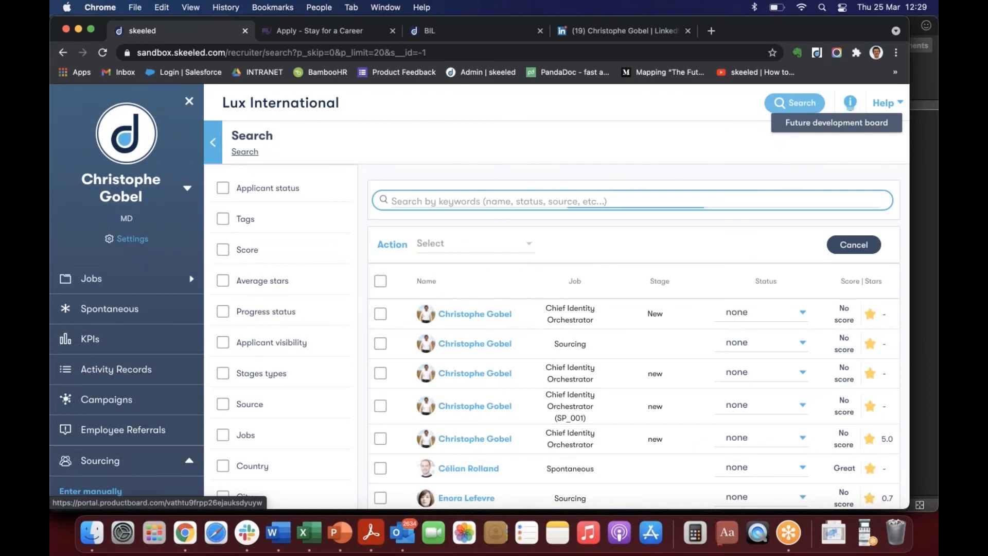
Step: Open the future development board, view its Submit new idea form and close the form without submitting
click(851, 103)
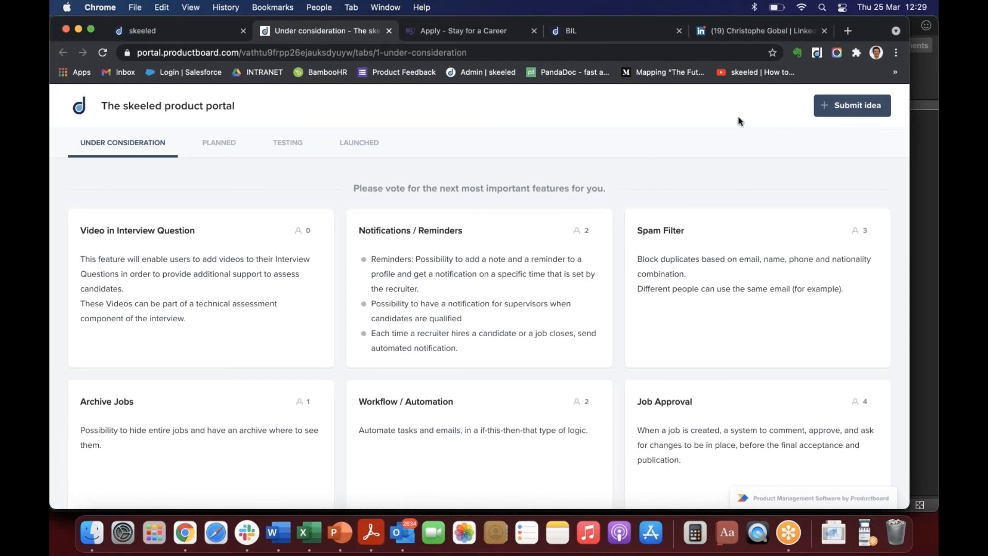
click(836, 117)
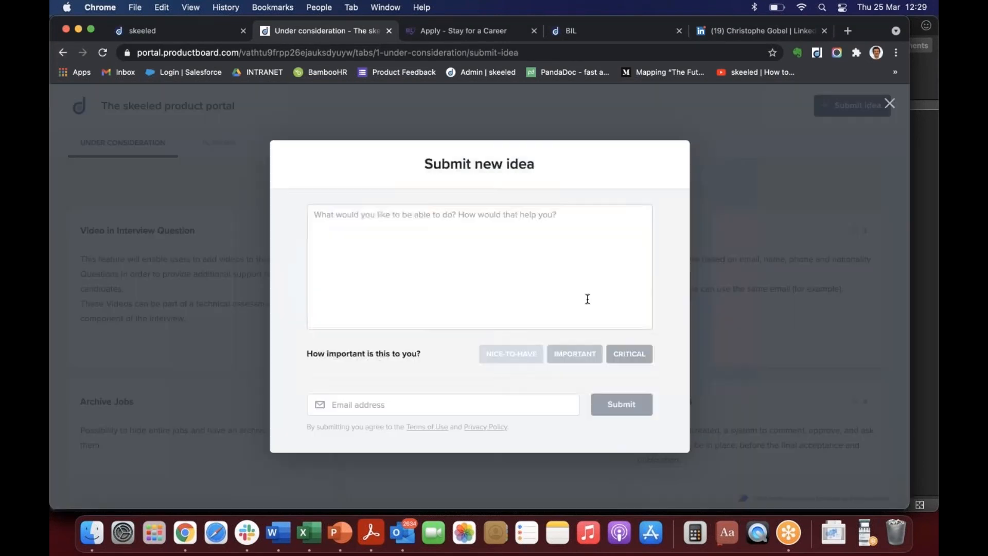
click(888, 103)
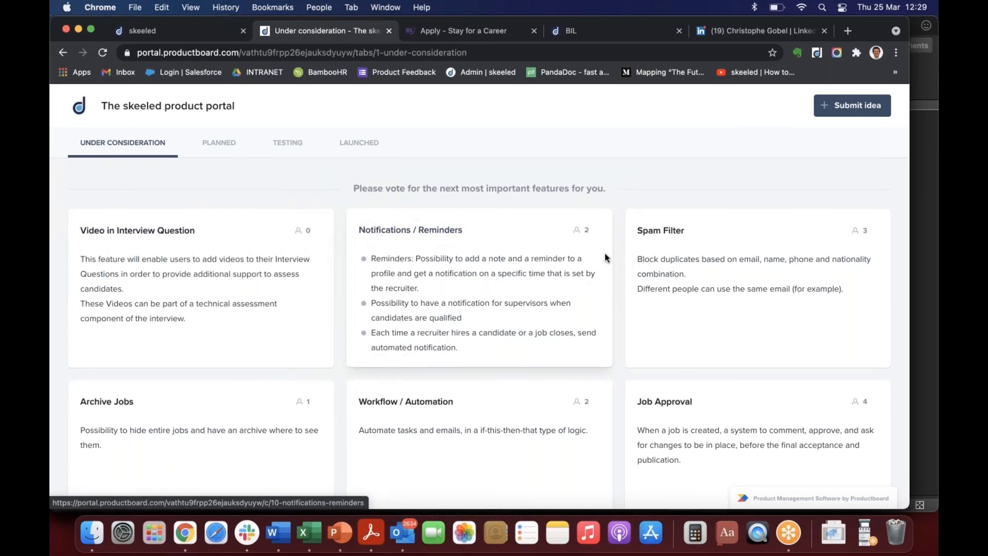
Step: Look through the features under consideration on the product portal and return to the start of the list
scroll(316, 319, down, 3)
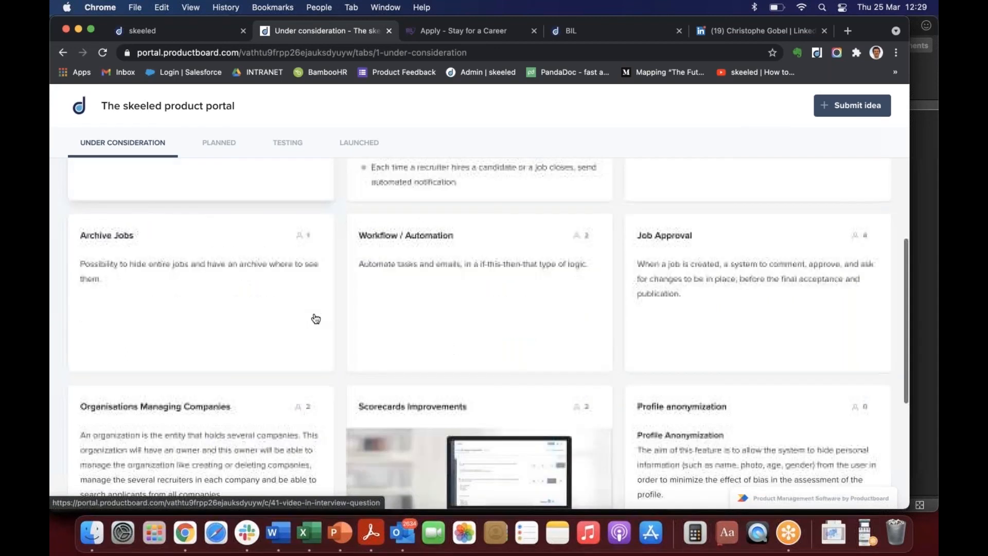
right_click(316, 319)
click(275, 319)
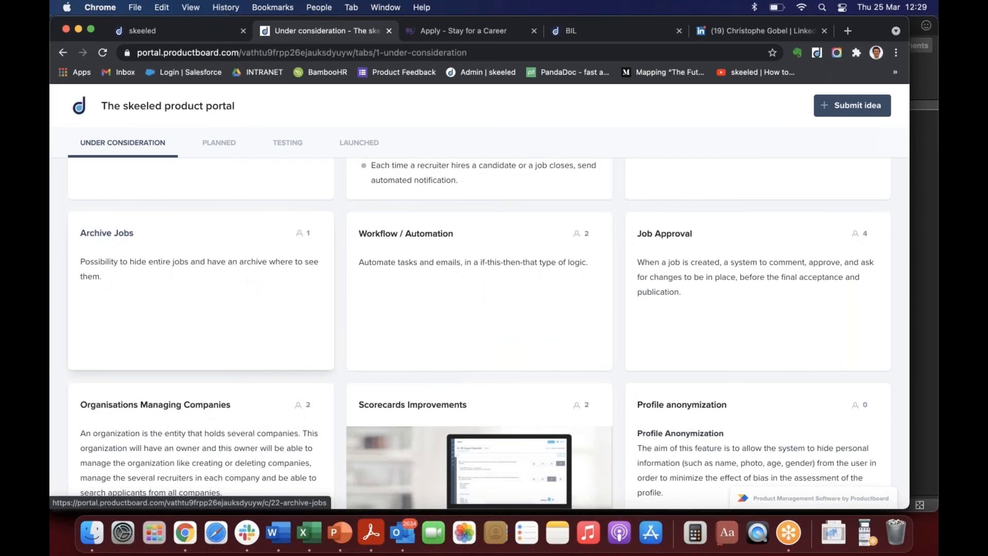
scroll(276, 319, up, 3)
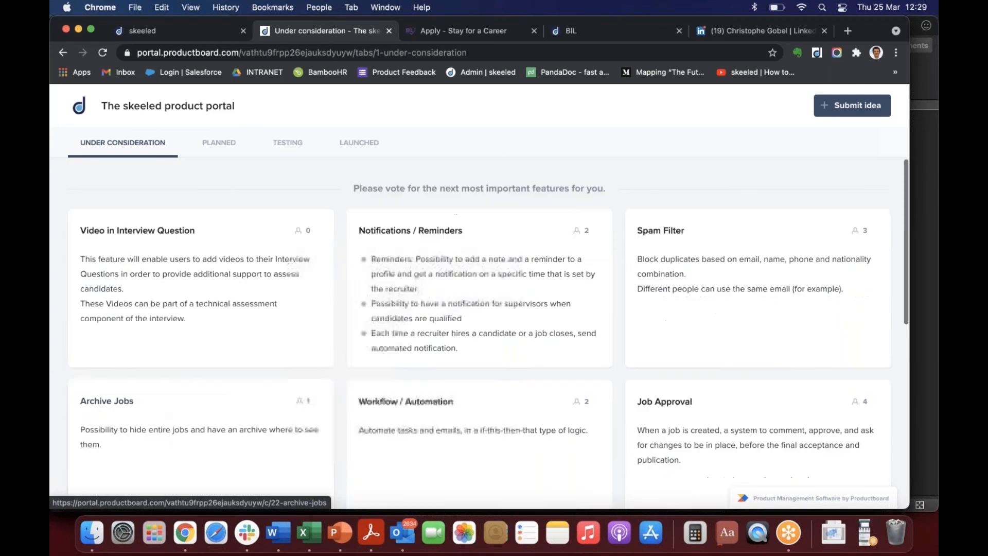
Step: View the planned and testing features on the product portal, then look through the launched ones
click(213, 145)
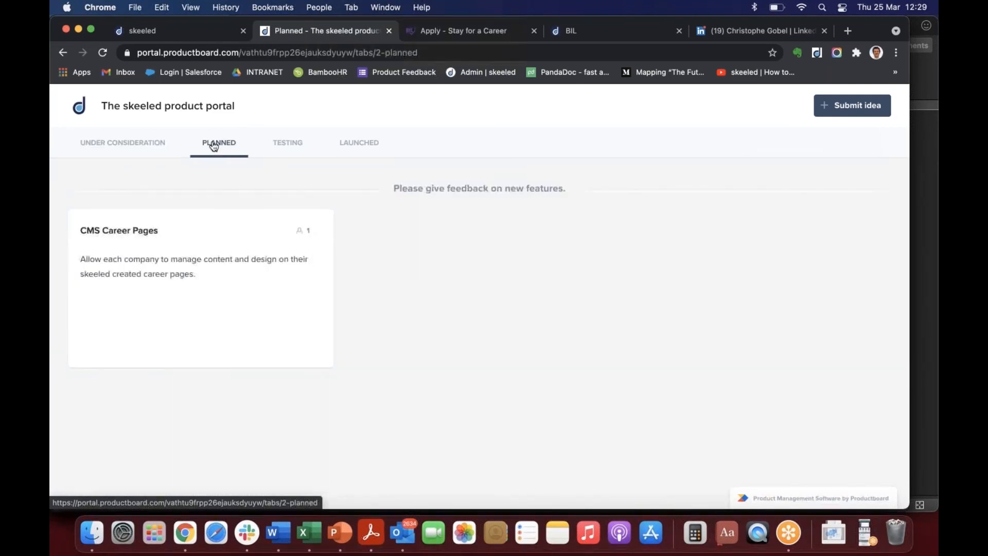
click(288, 146)
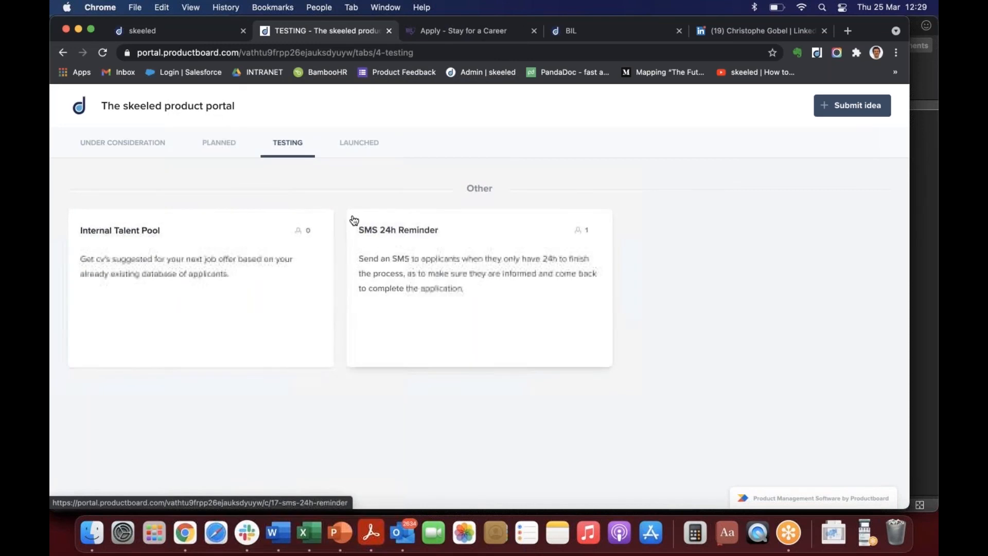
click(360, 144)
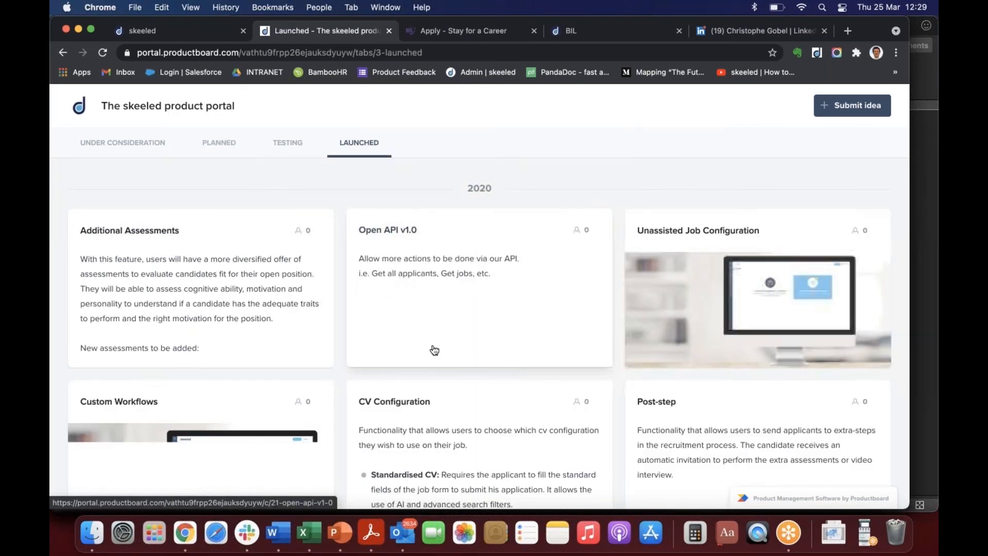
scroll(434, 350, down, 15)
scroll(479, 267, down, 4)
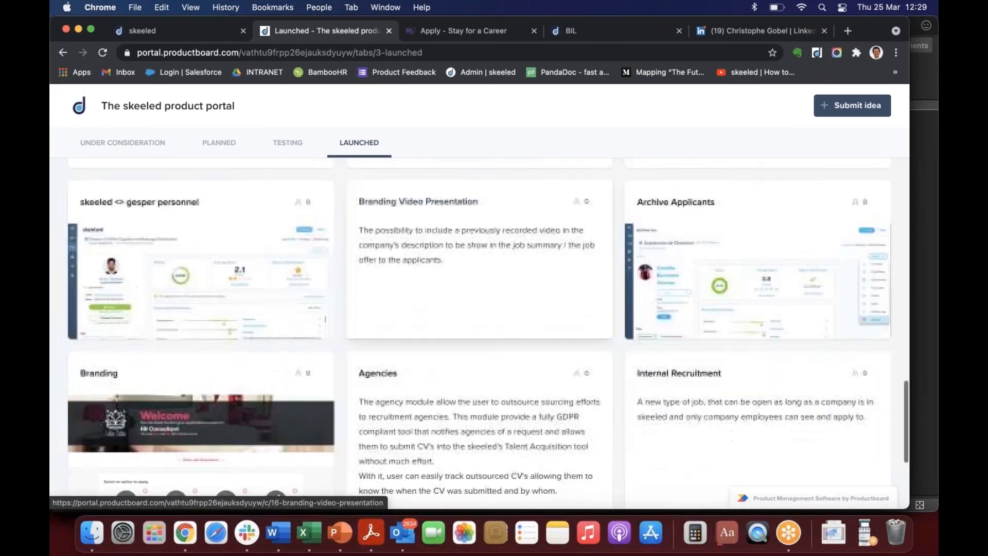
scroll(478, 268, up, 10)
scroll(478, 268, up, 5)
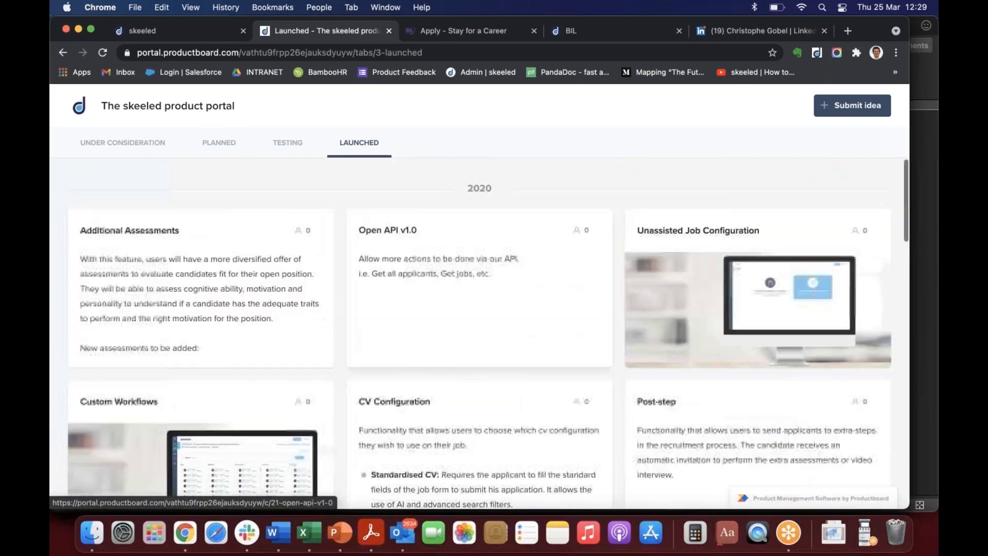
Step: Close the product portal and open the Jobs dashboard to look through the active jobs
click(389, 32)
click(93, 281)
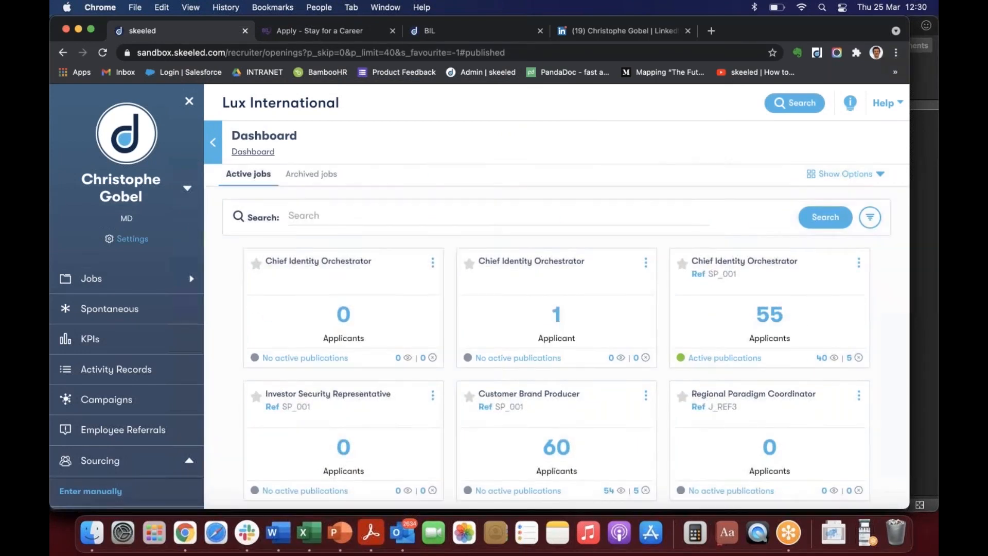
scroll(696, 334, down, 3)
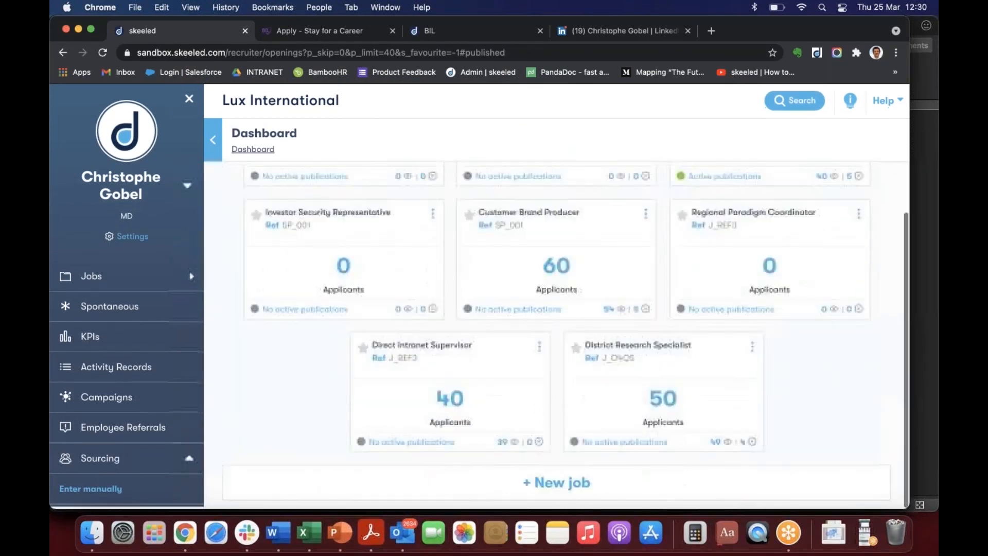
scroll(557, 334, up, 5)
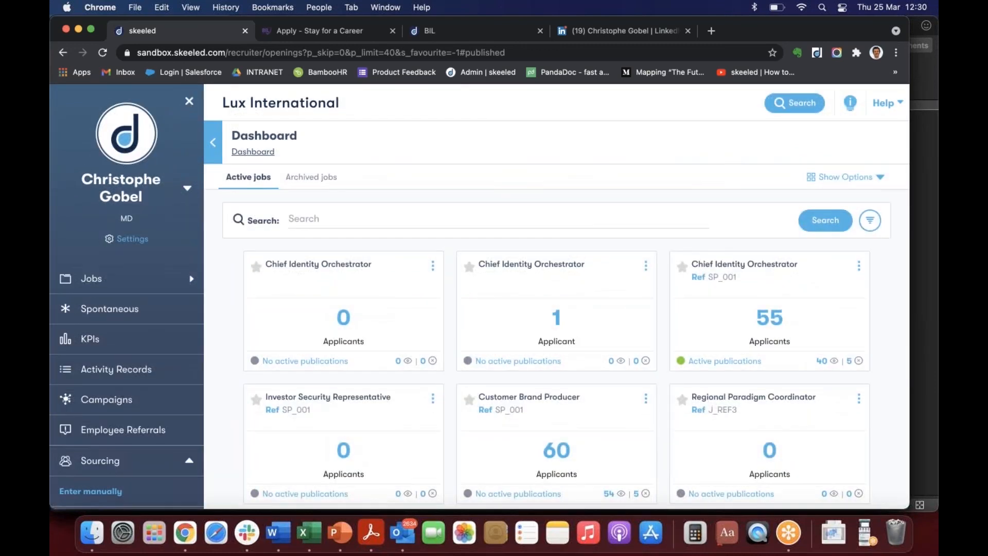